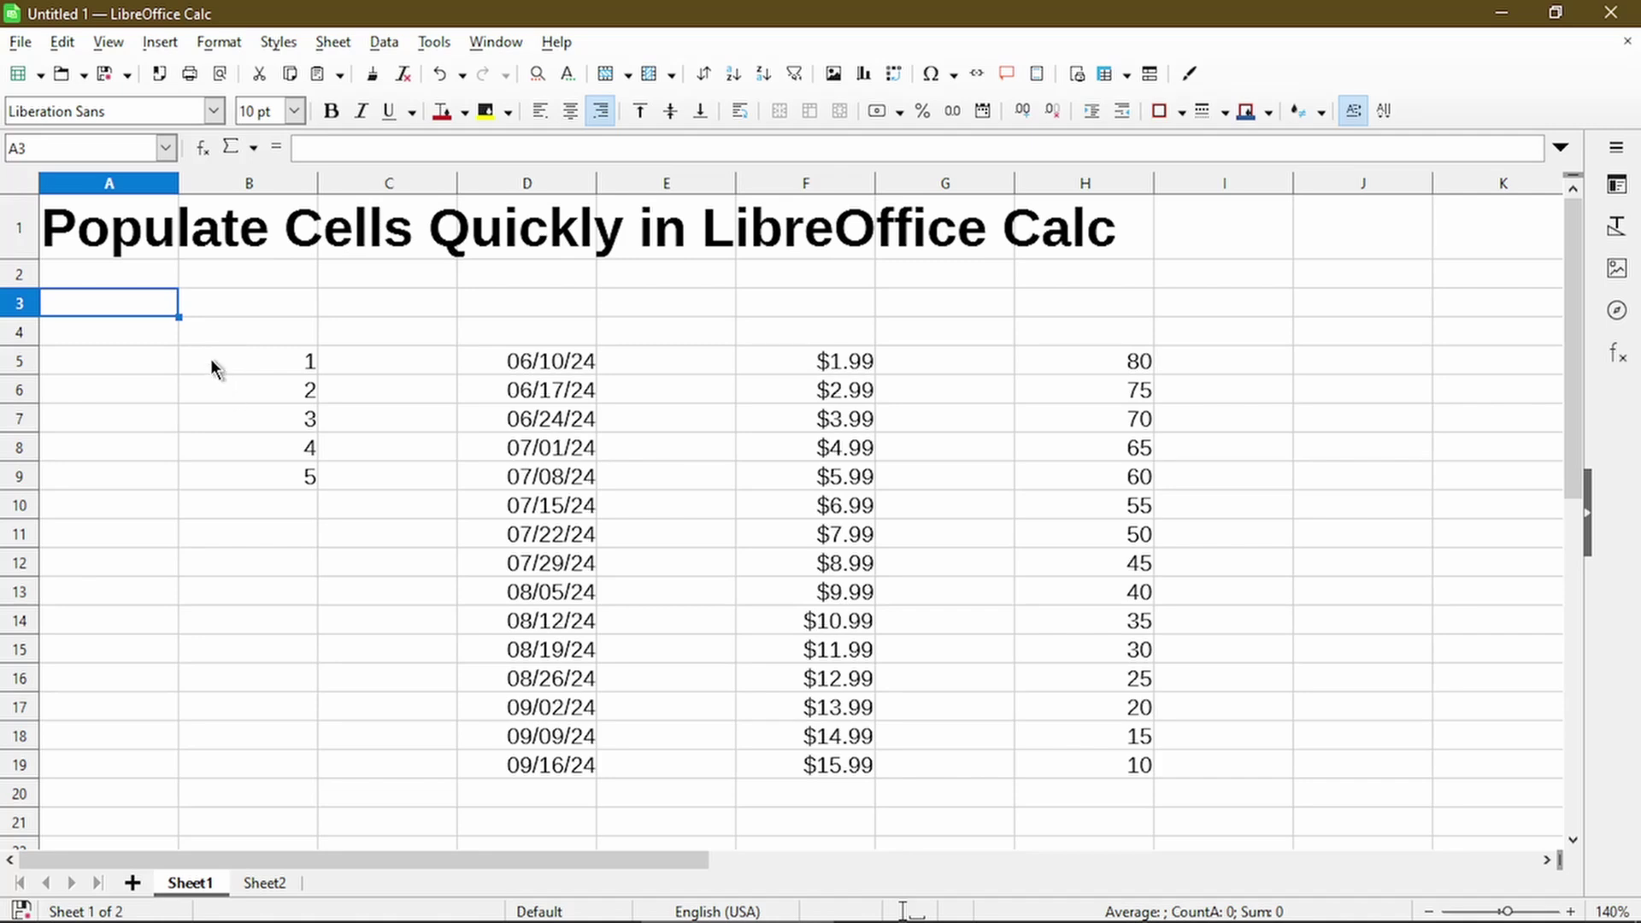
# Autofill from B5 down to B19 so the numbers run 1 through 15
pyautogui.click(253, 366)
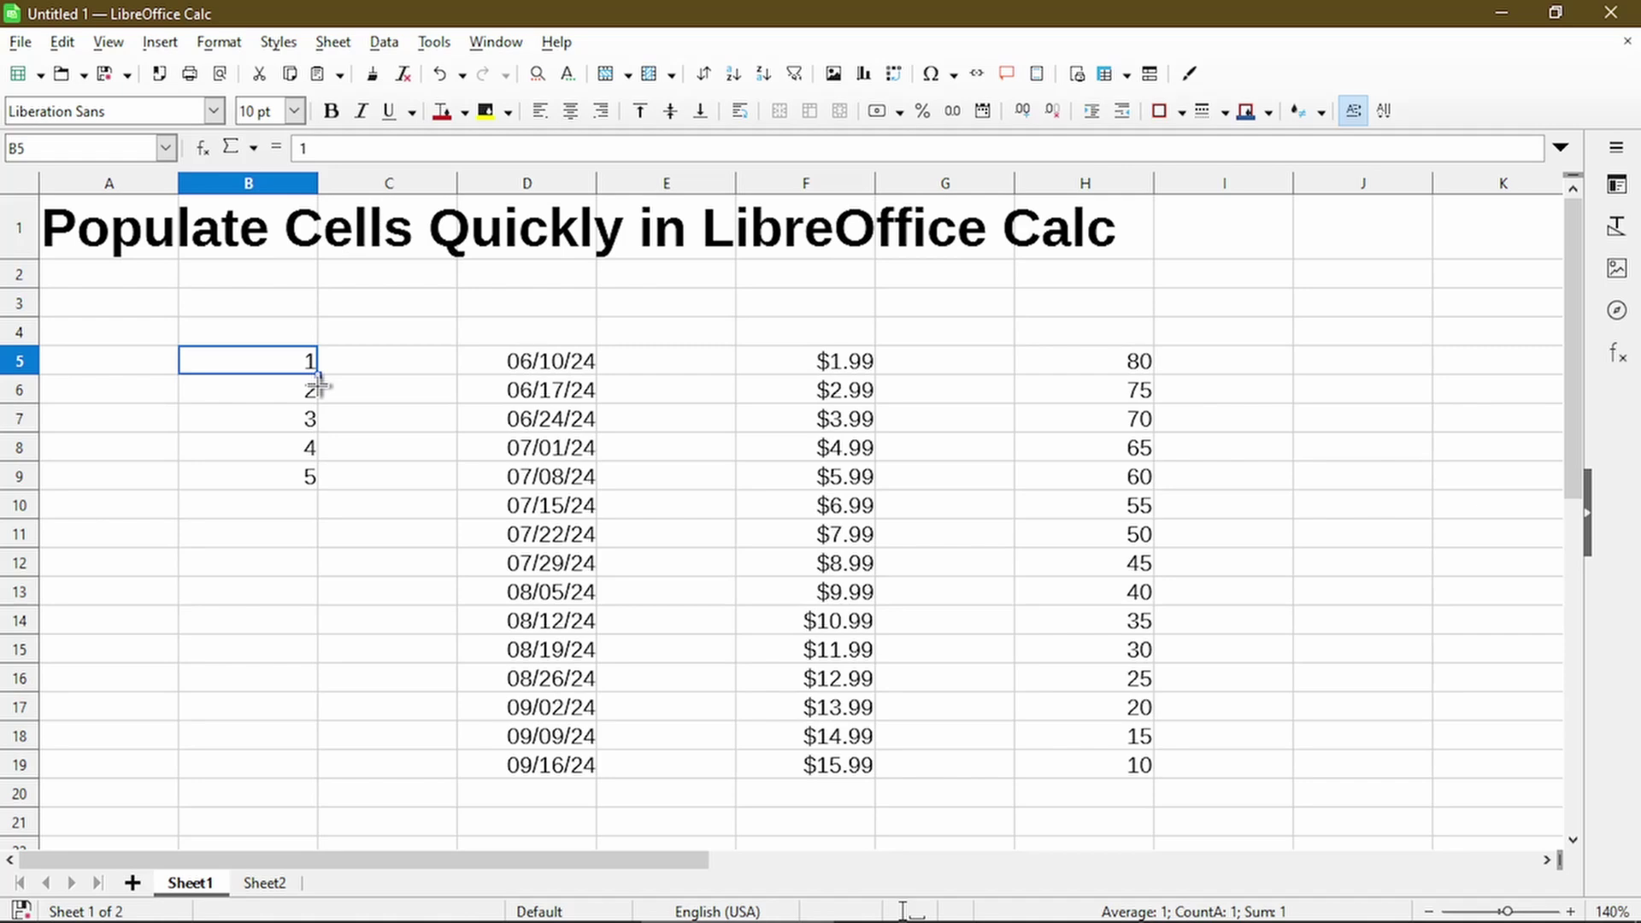
pyautogui.moveTo(317, 375); pyautogui.dragTo(315, 792)
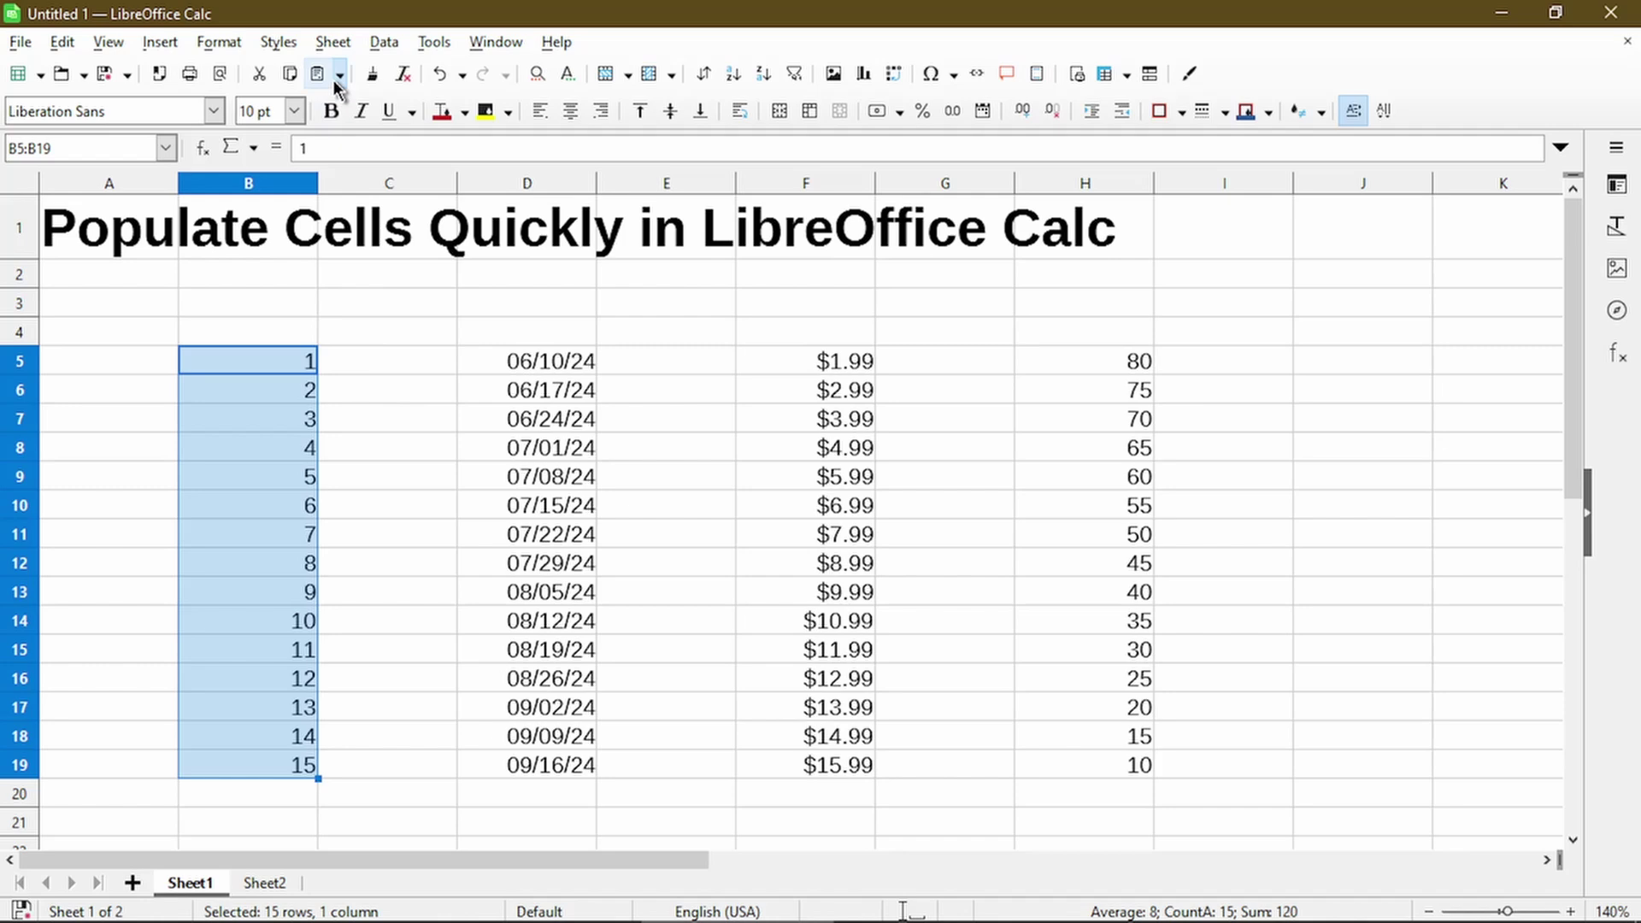
# Review the Sheet > Fill Cells > Fill Series options and cancel without changes
pyautogui.click(329, 50)
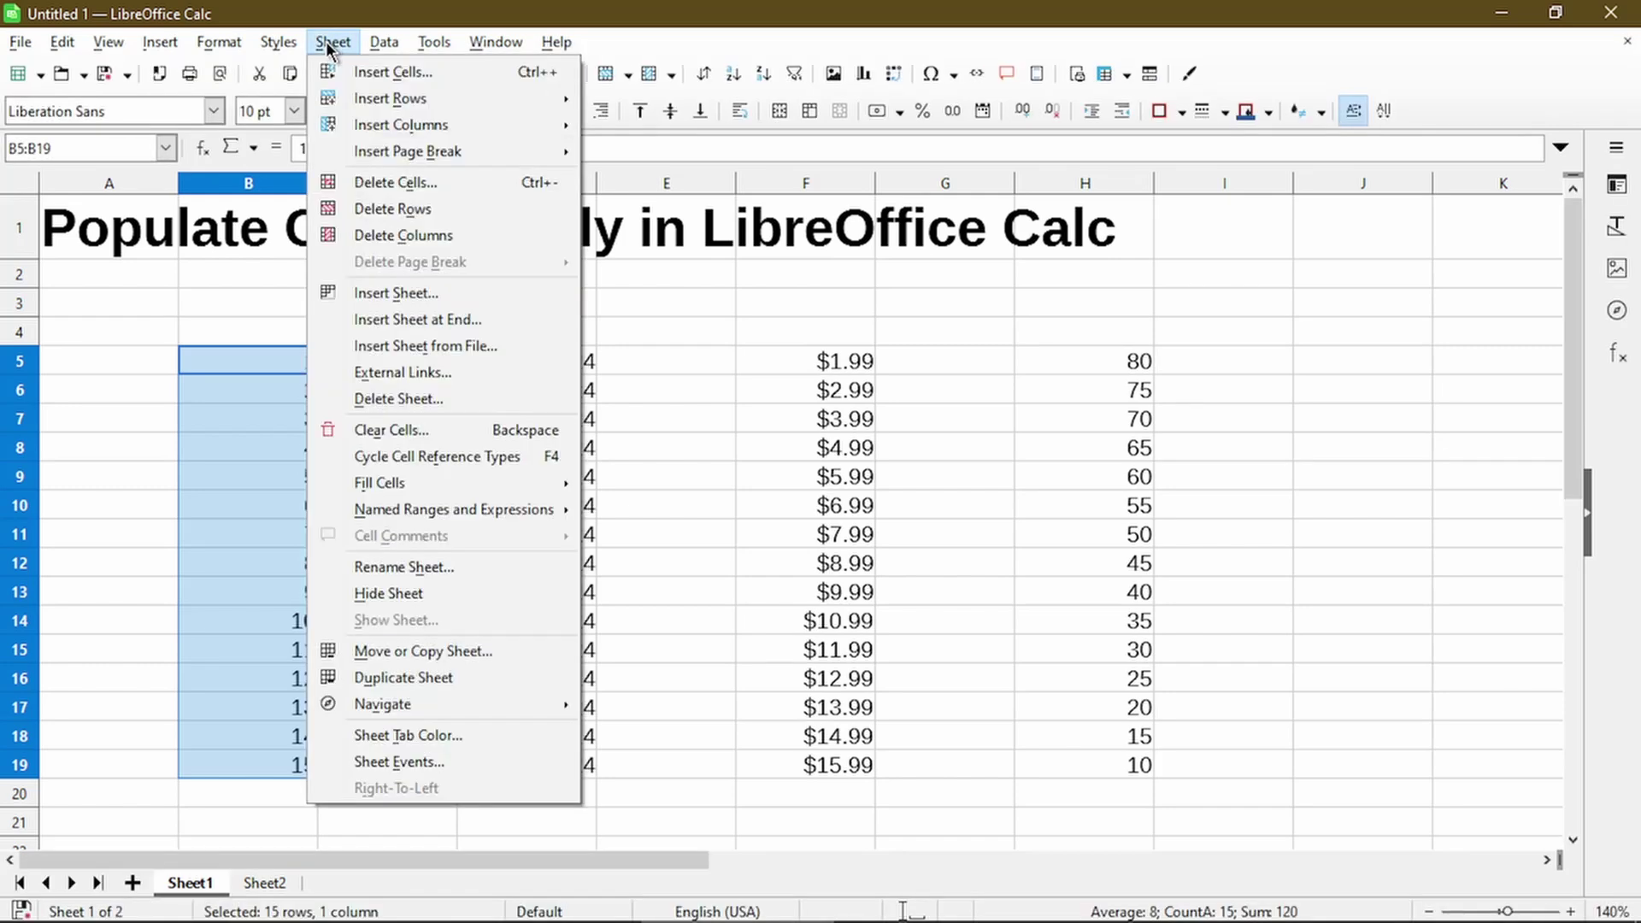
pyautogui.moveTo(419, 485)
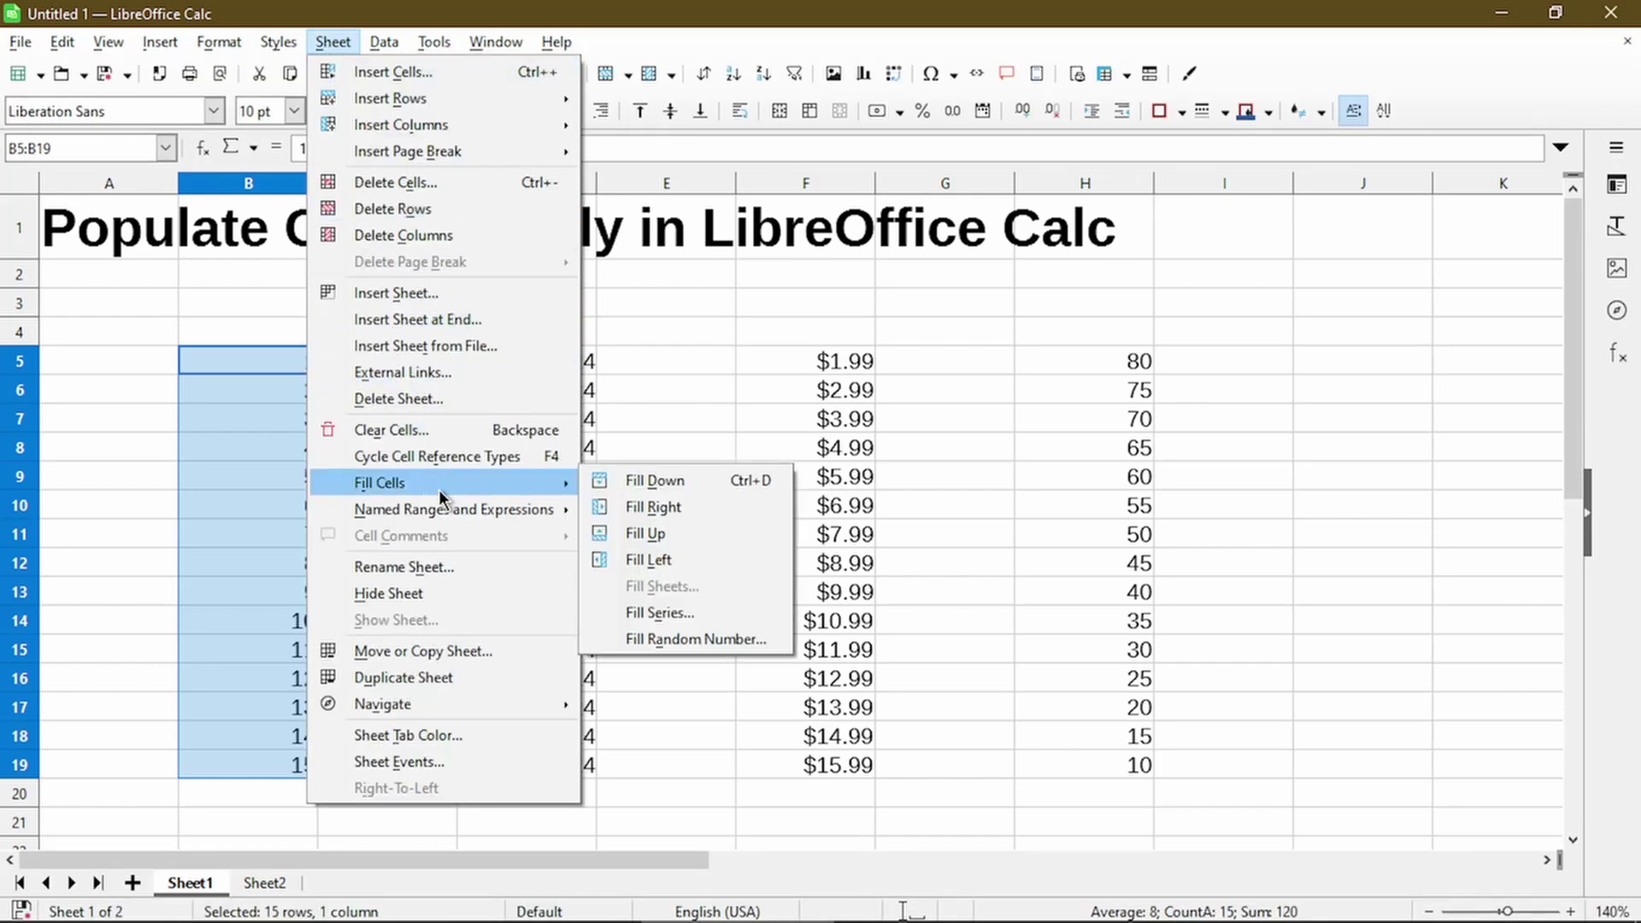
pyautogui.click(707, 614)
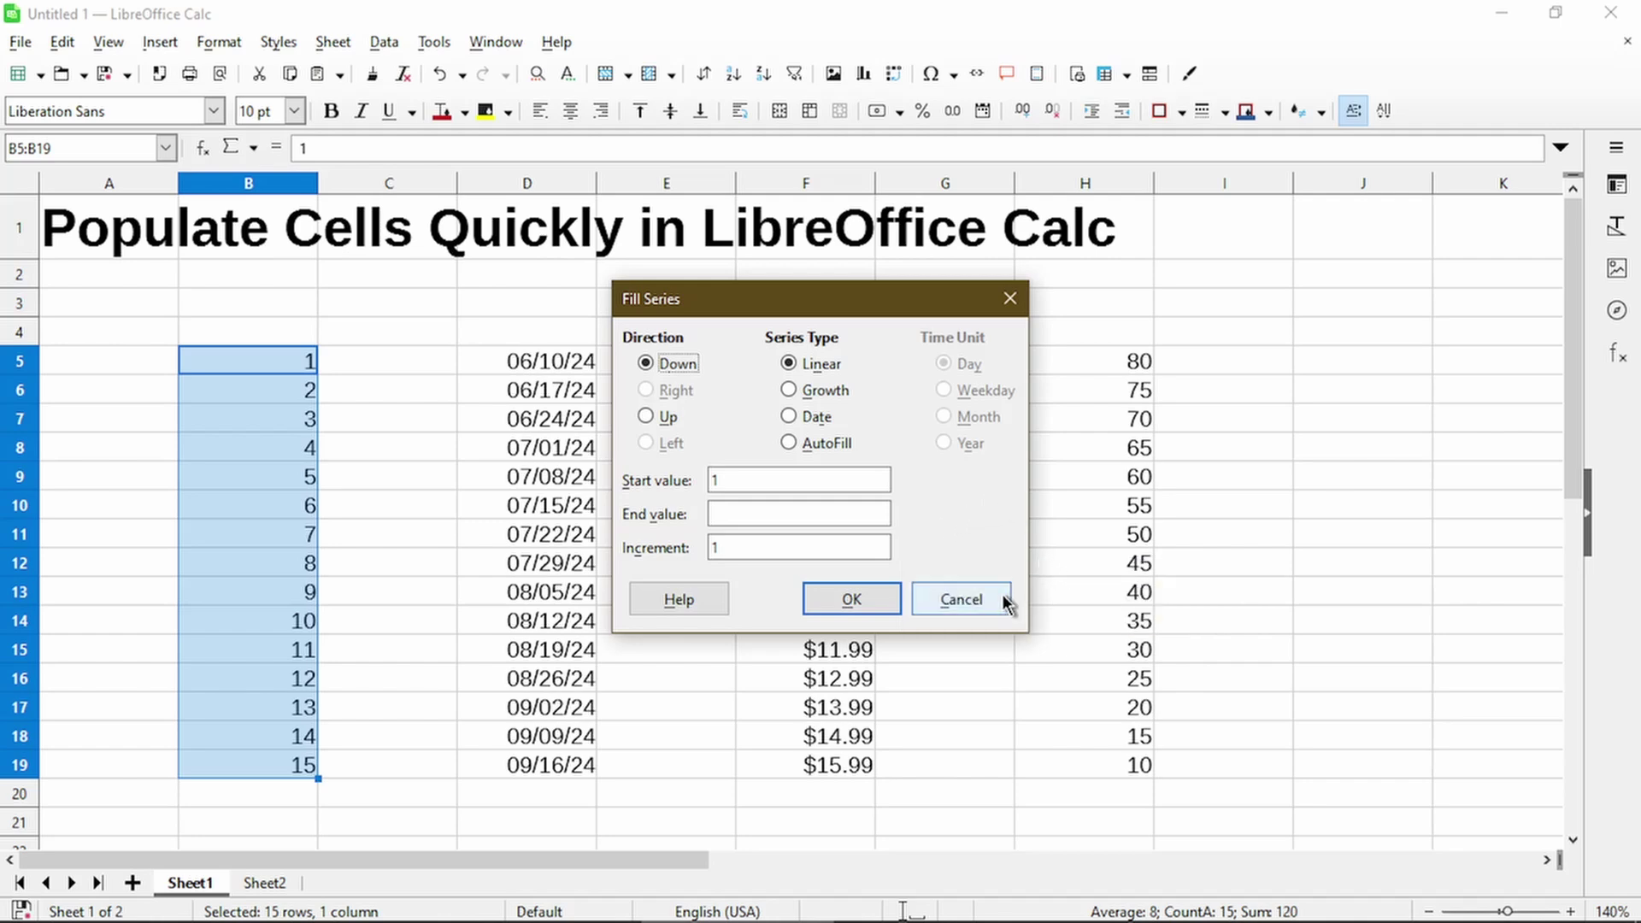
pyautogui.click(1002, 594)
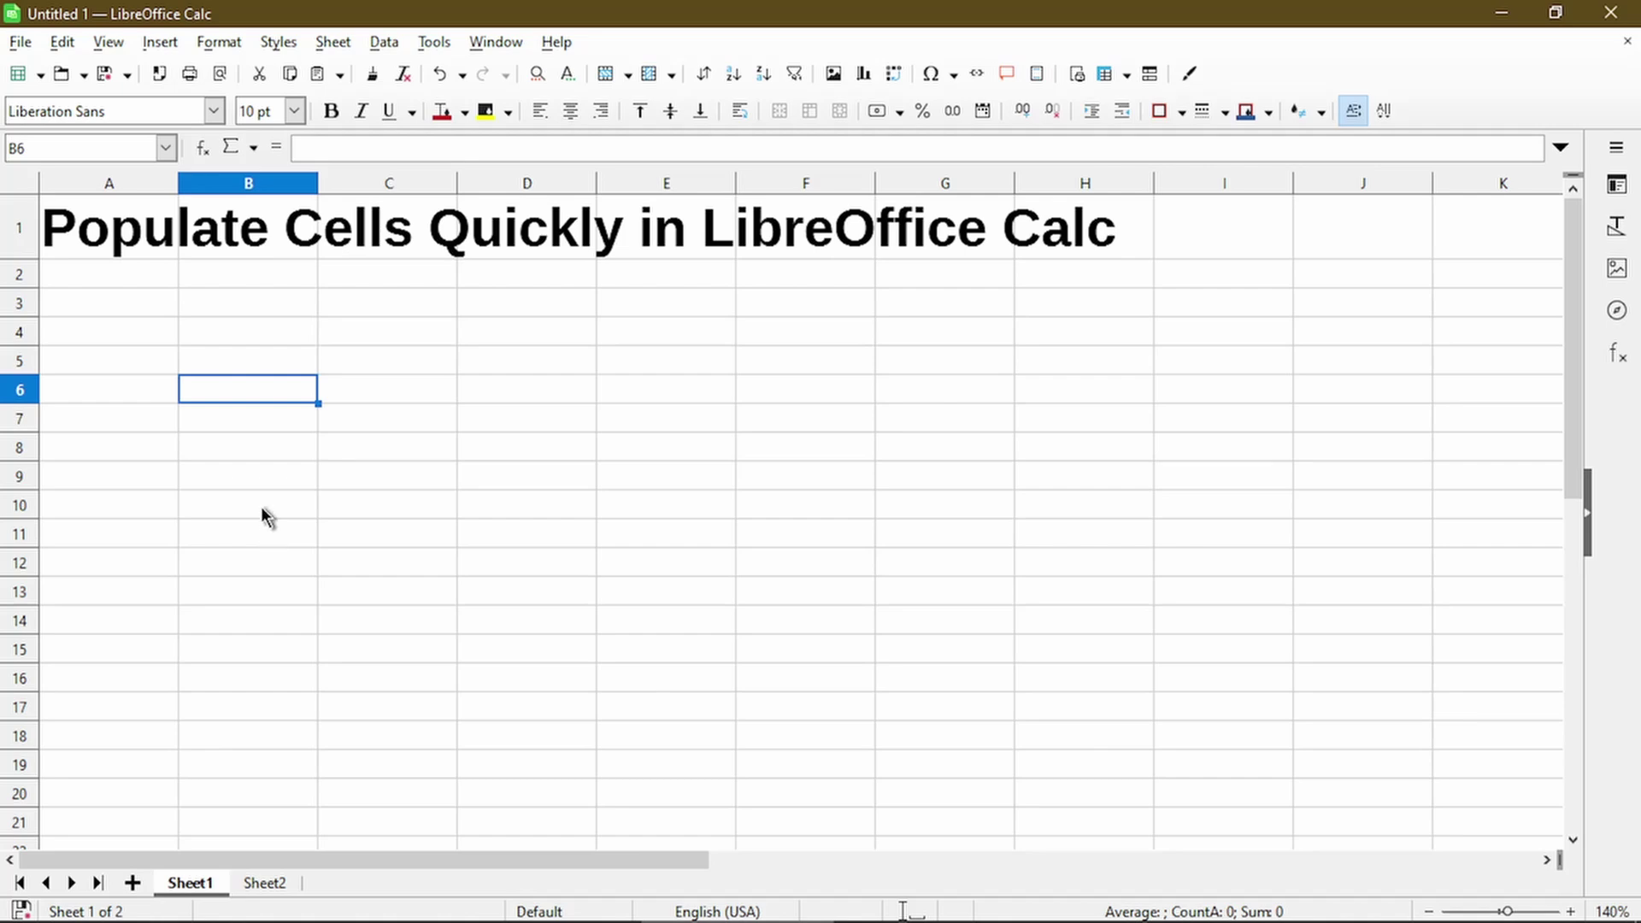
# Enter 5 in B6 and autofill down to B19, producing 5 through 18
pyautogui.write('5')
pyautogui.press('Return')
pyautogui.click(295, 387)
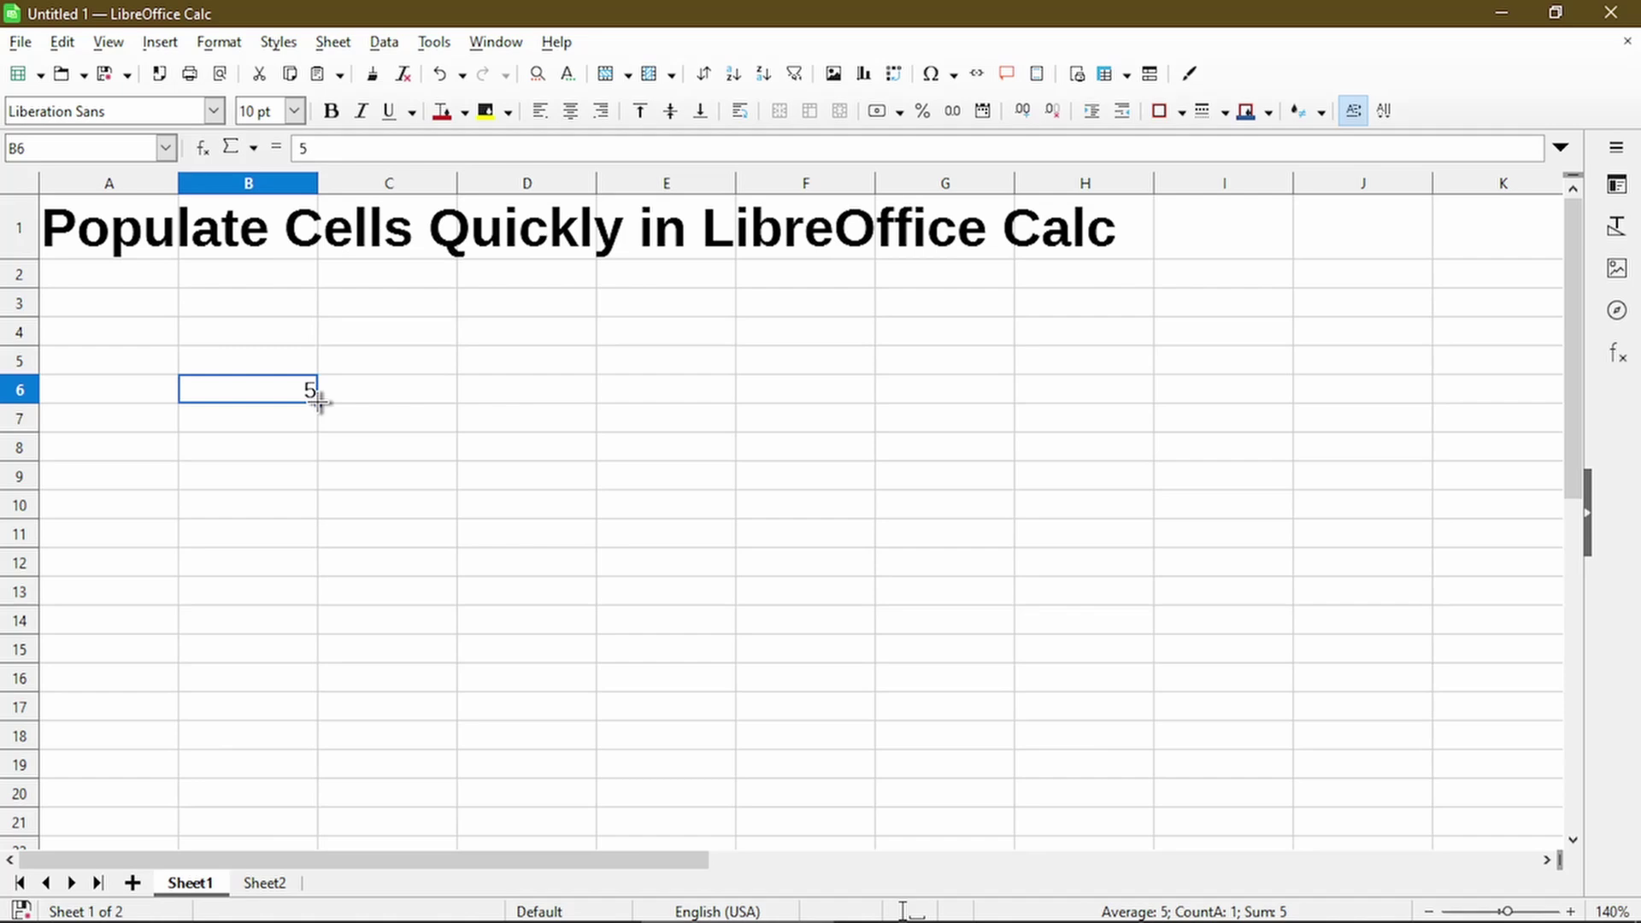
pyautogui.moveTo(318, 400); pyautogui.dragTo(317, 773)
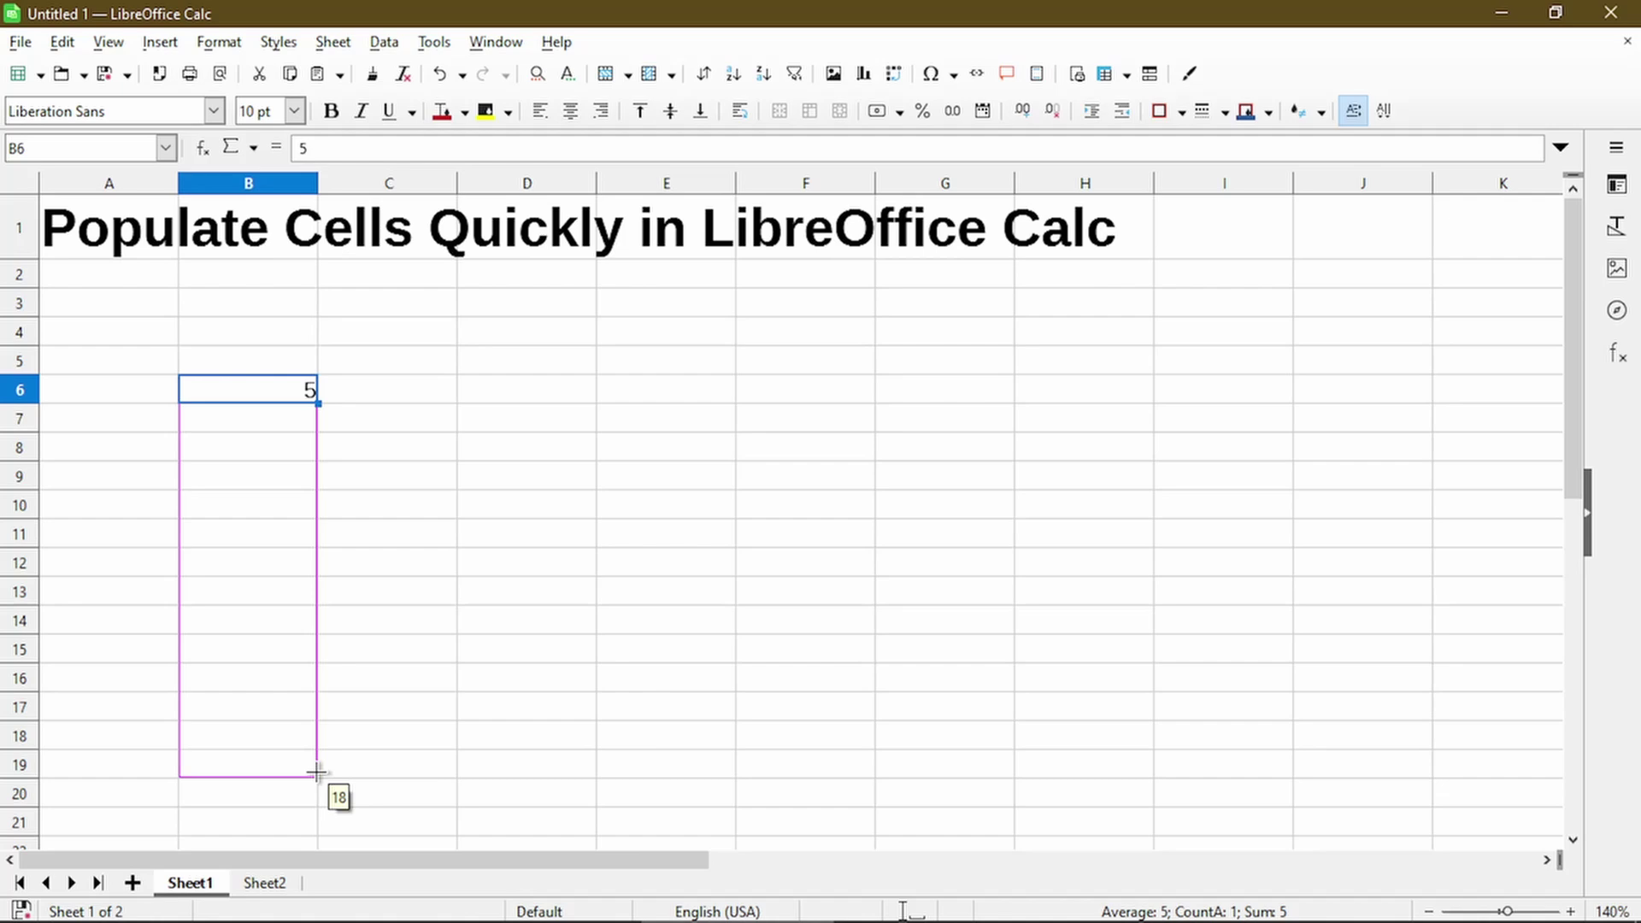
pyautogui.moveTo(316, 772); pyautogui.dragTo(318, 775)
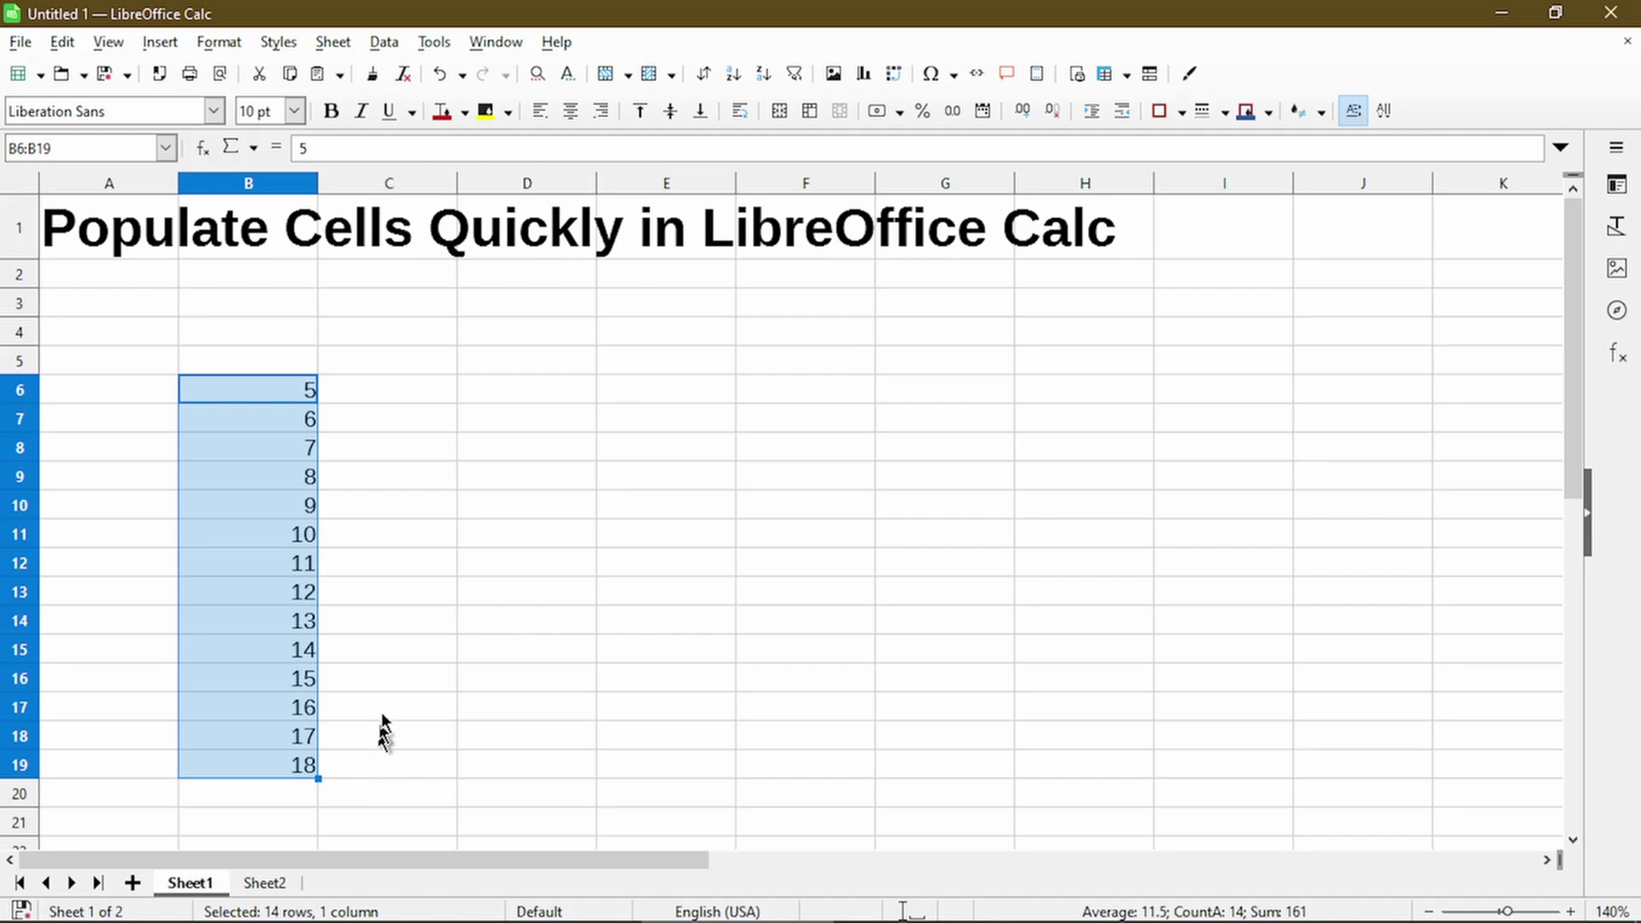
# Enter $1.99 in D6 and fill prices down to D19, ending at $14.99
pyautogui.click(487, 395)
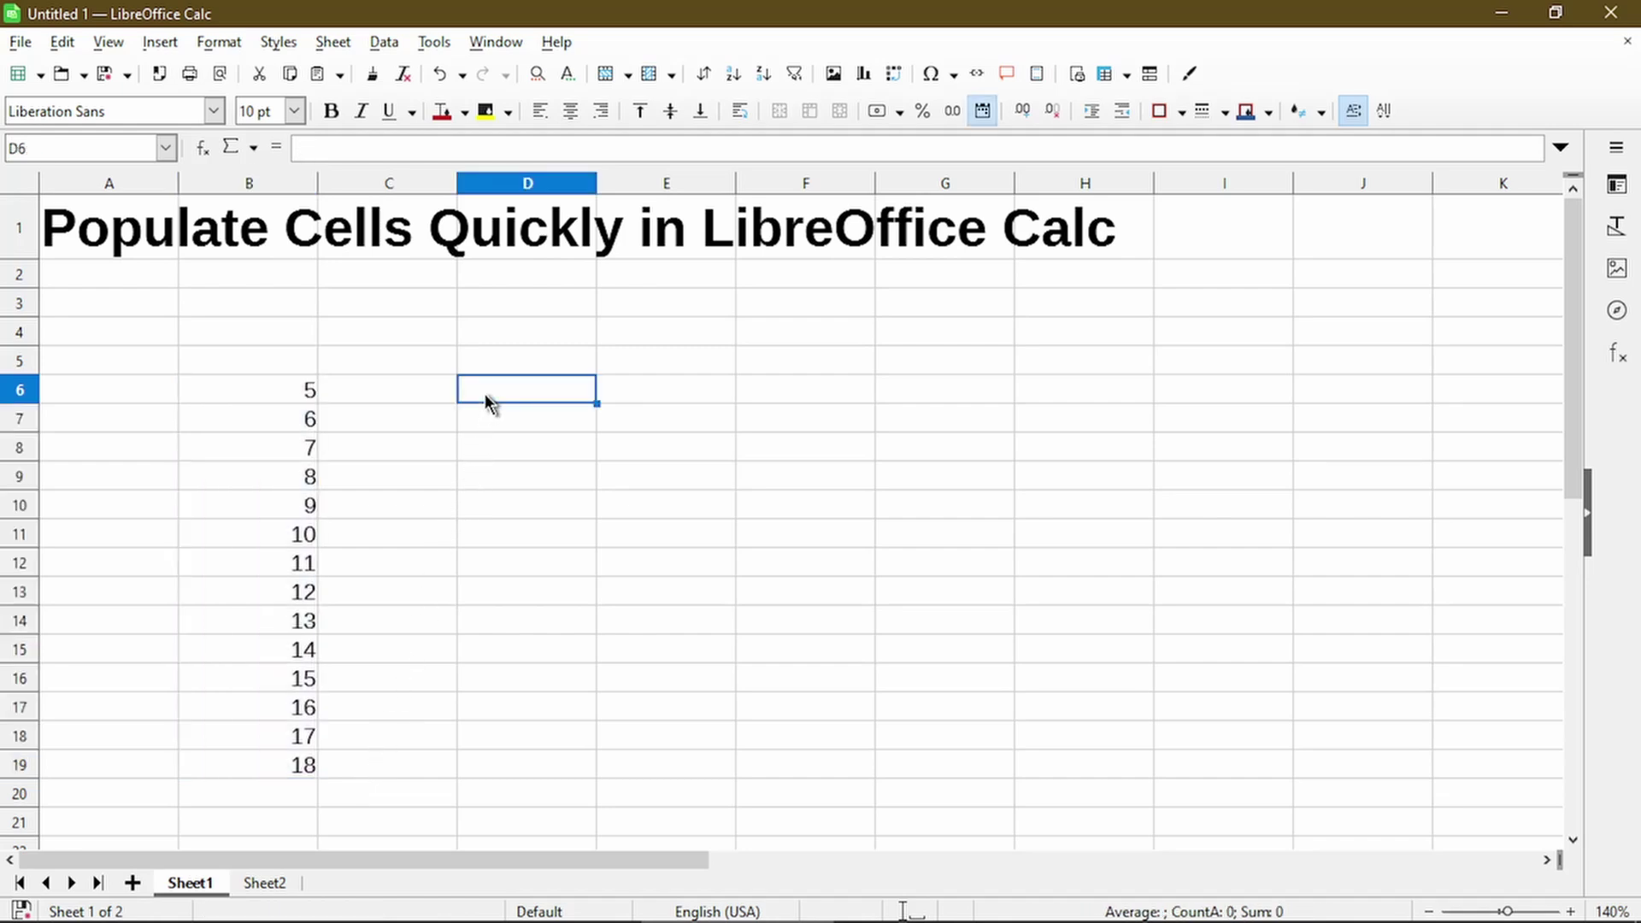
pyautogui.write('$1.99')
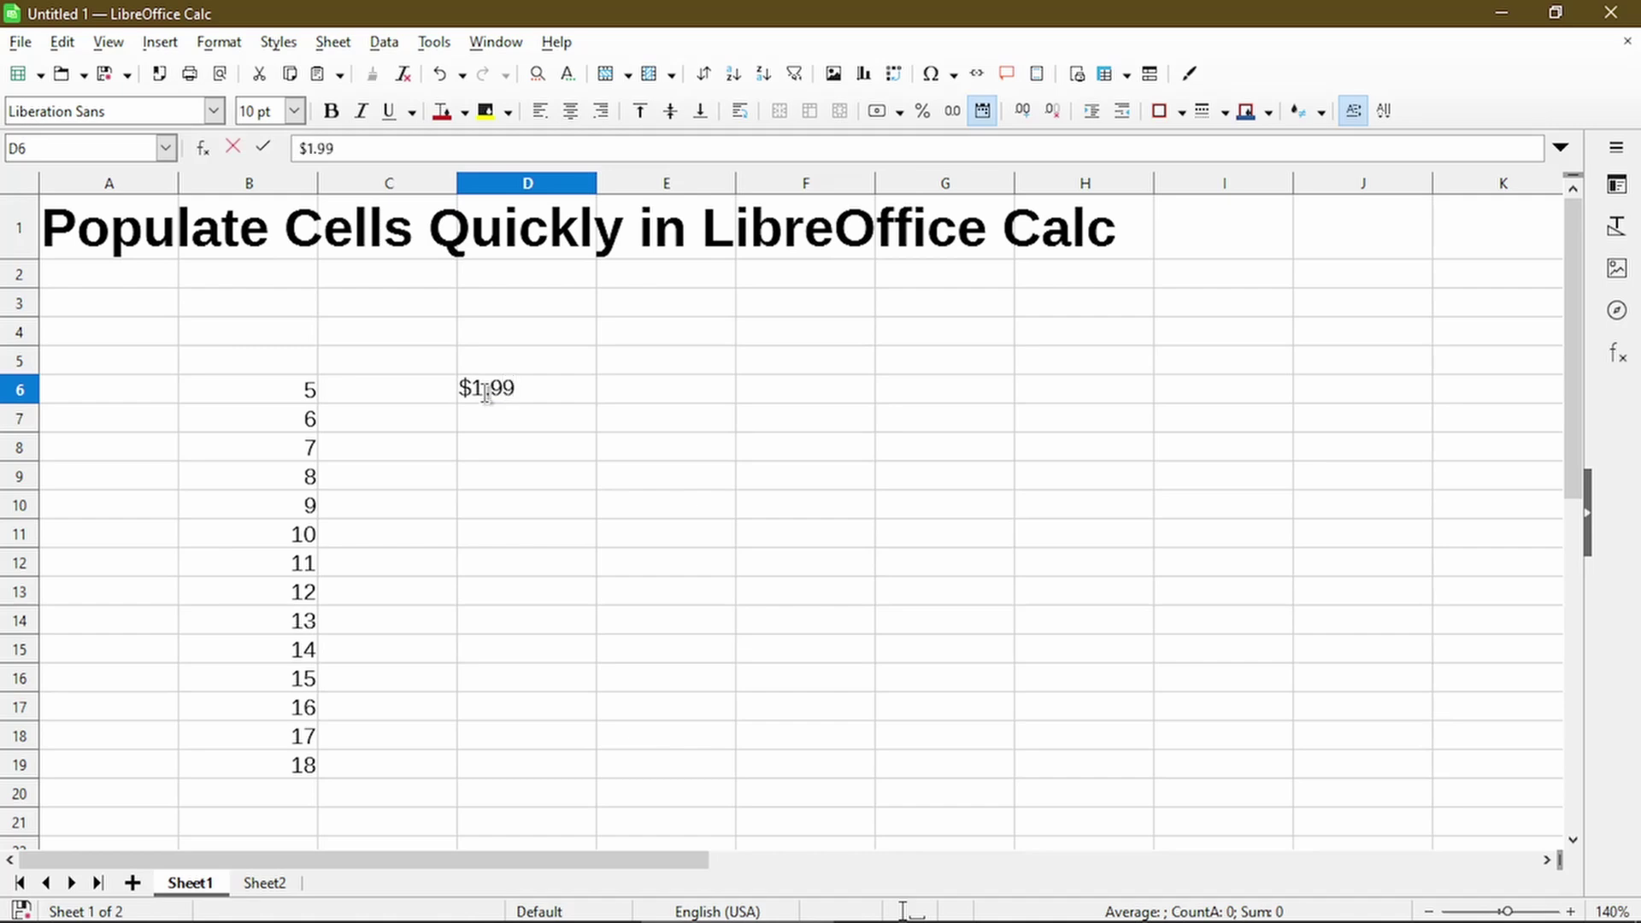
pyautogui.press('Return')
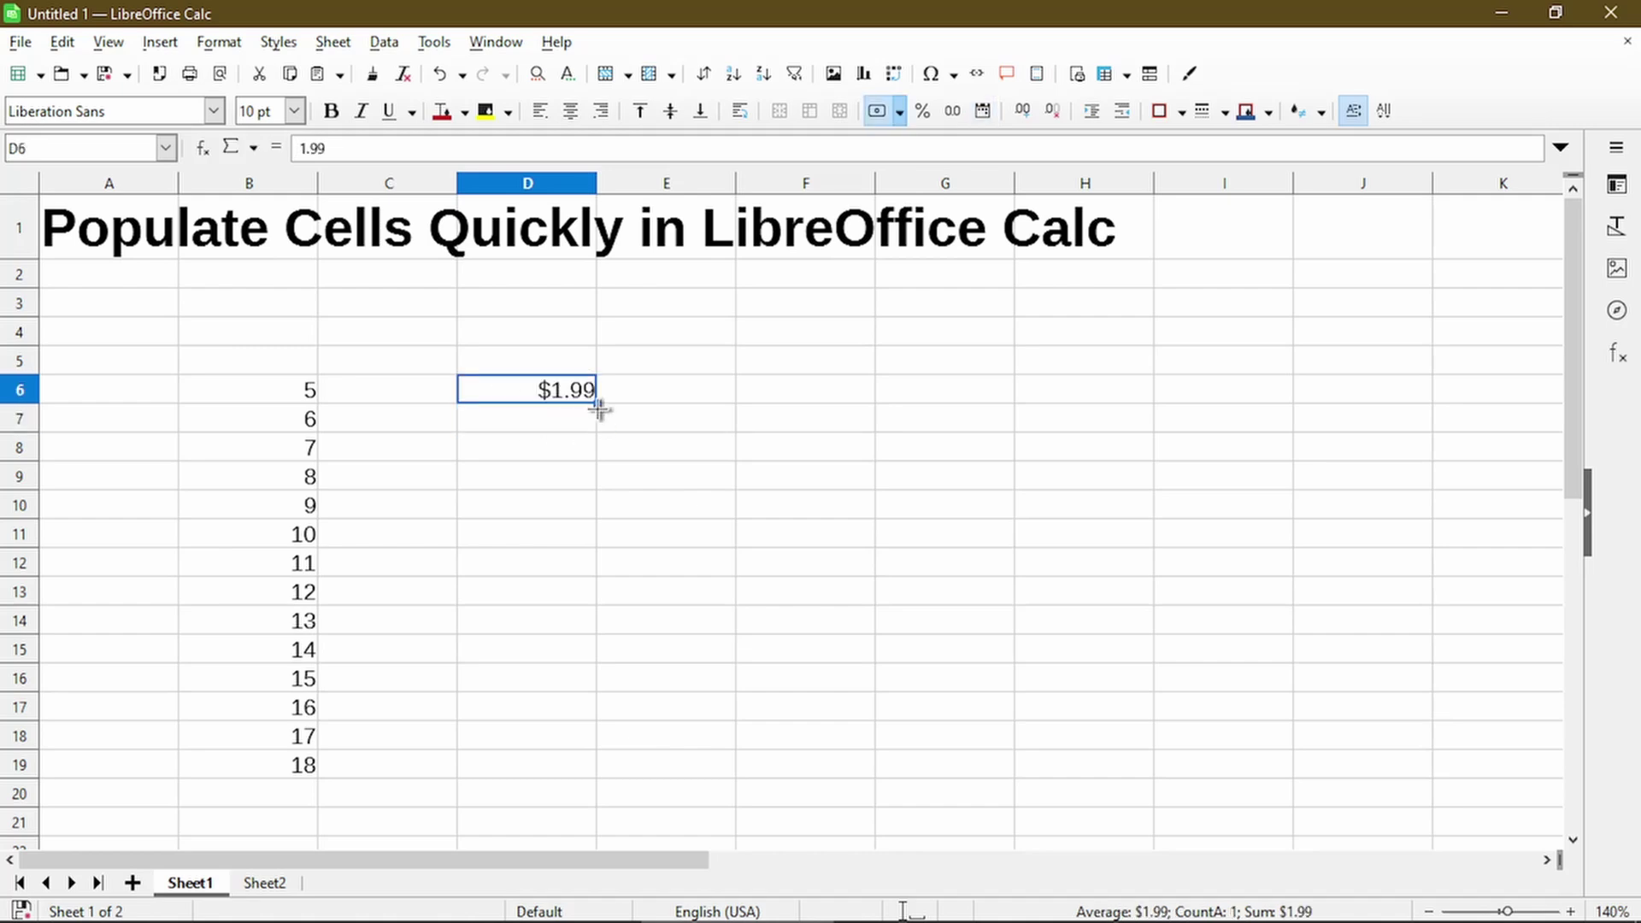
pyautogui.moveTo(599, 409); pyautogui.dragTo(603, 776)
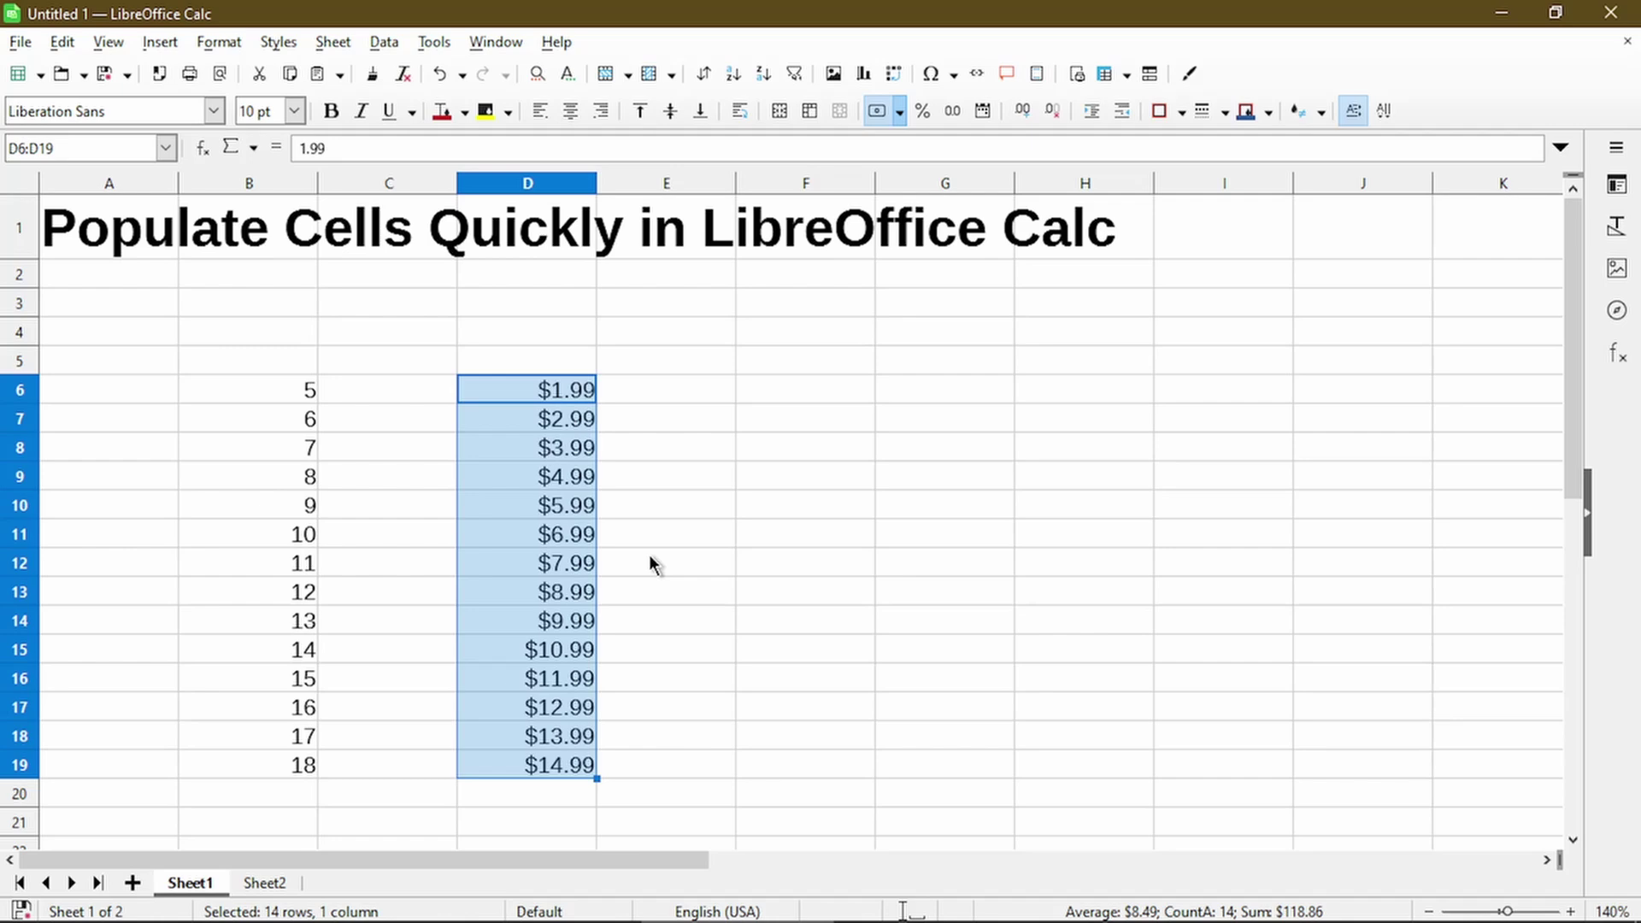
# Enter 6/10/24 in F6 and fill daily dates down to 06/23/24 in F19
pyautogui.click(776, 393)
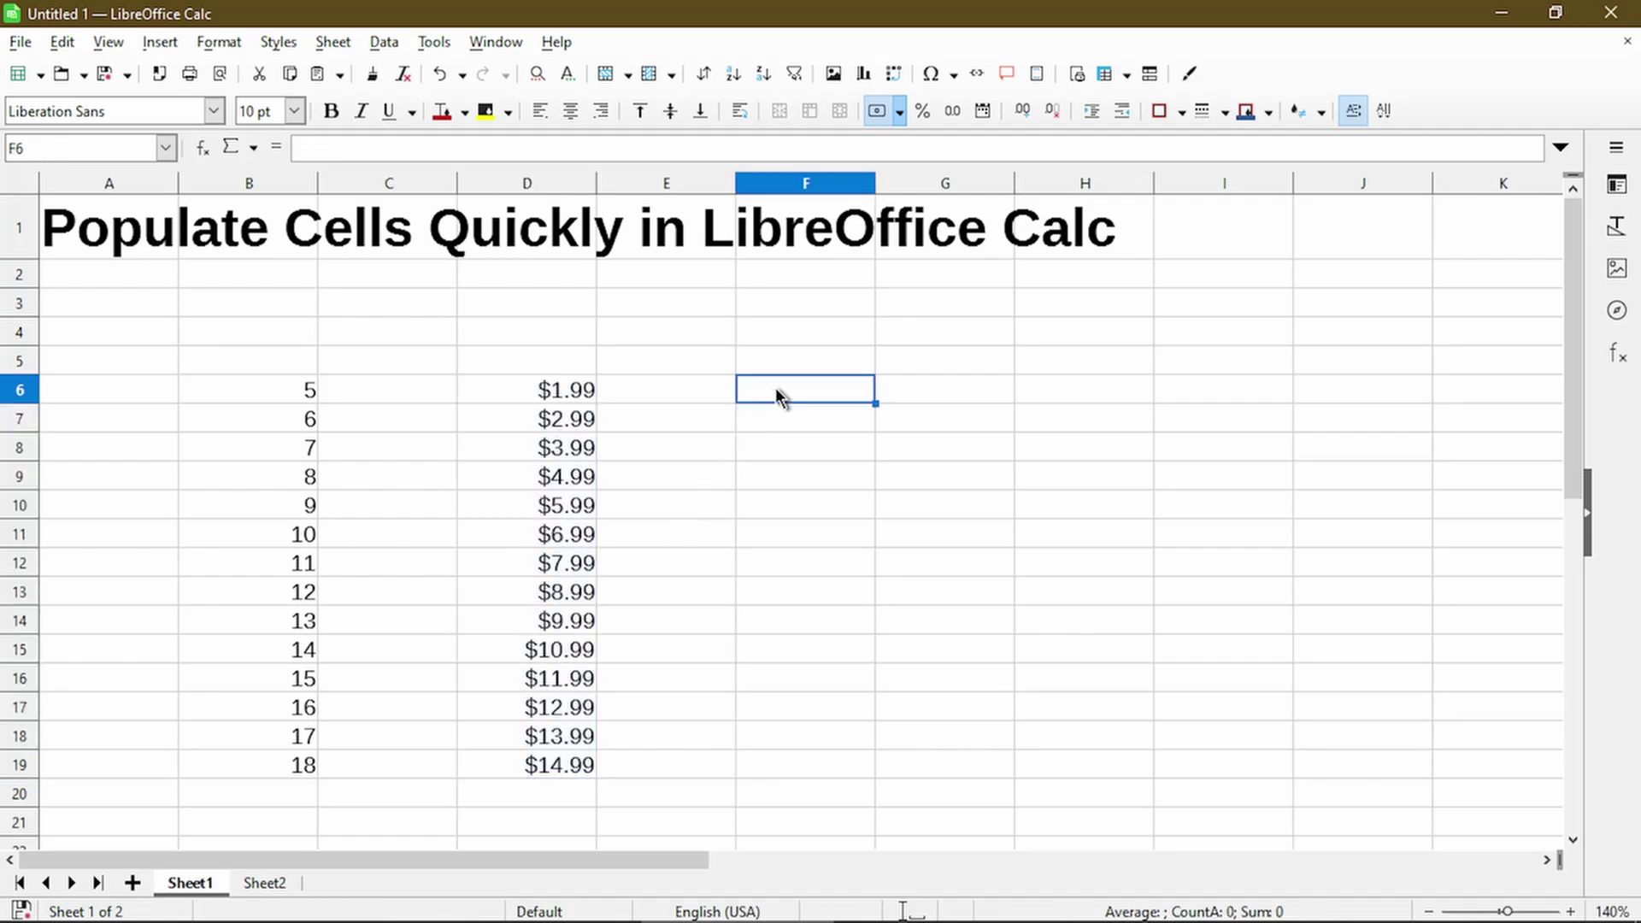
pyautogui.write('6/10/24')
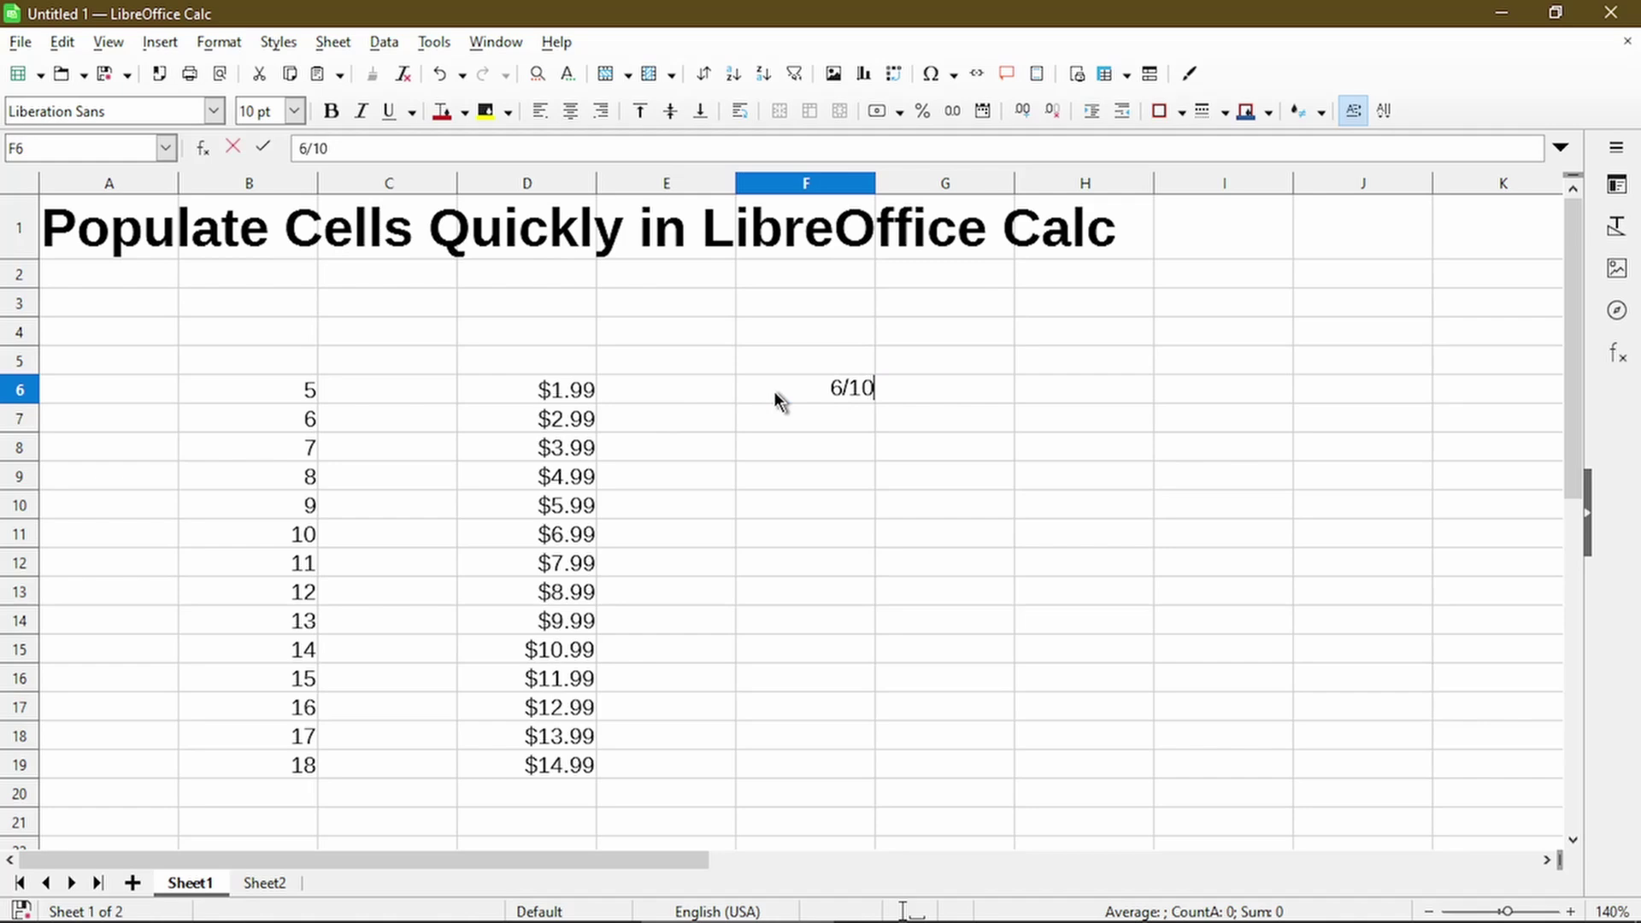
pyautogui.press('Return')
pyautogui.click(854, 402)
pyautogui.moveTo(873, 403); pyautogui.dragTo(891, 773)
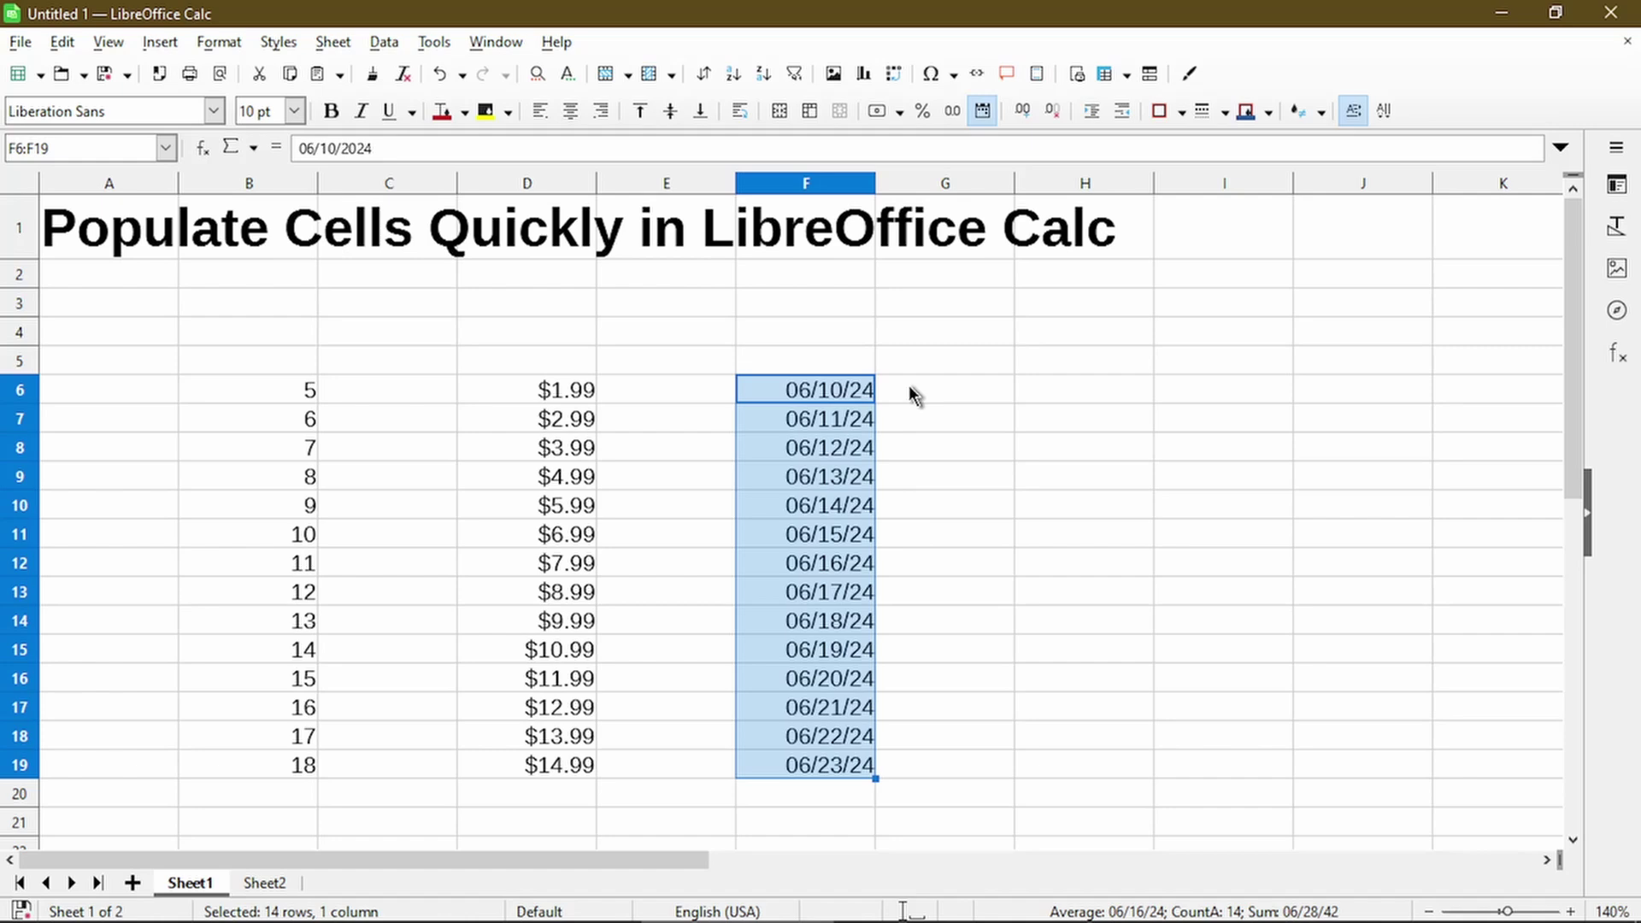
# Type the label 'Selecting One Cell Only' in cell B4
pyautogui.click(282, 332)
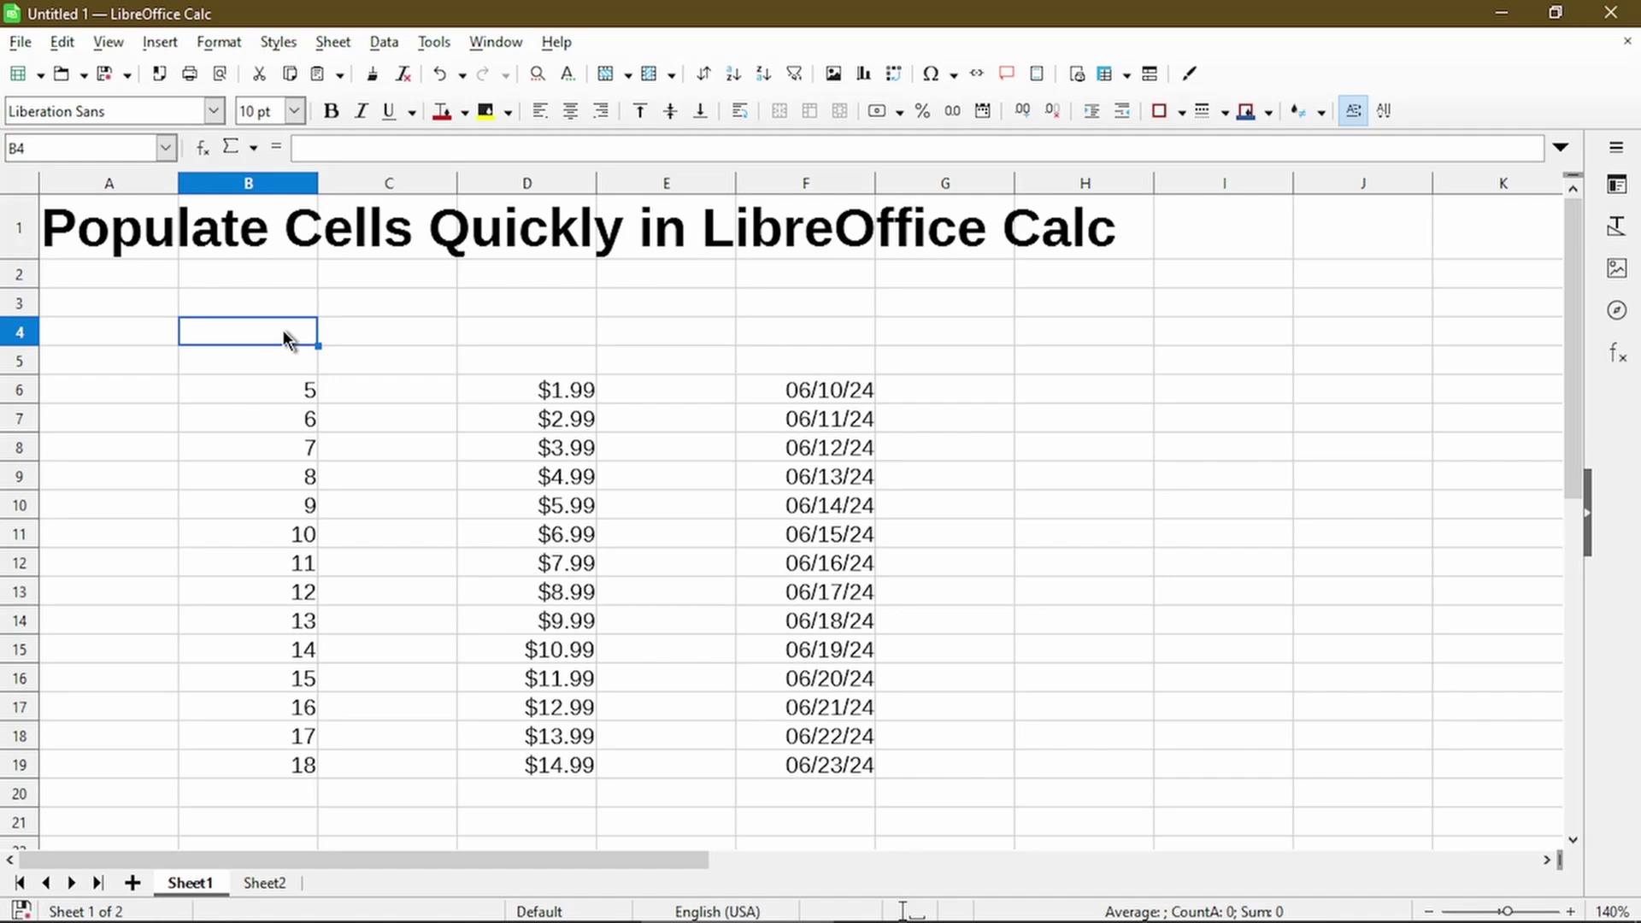
pyautogui.write('Select')
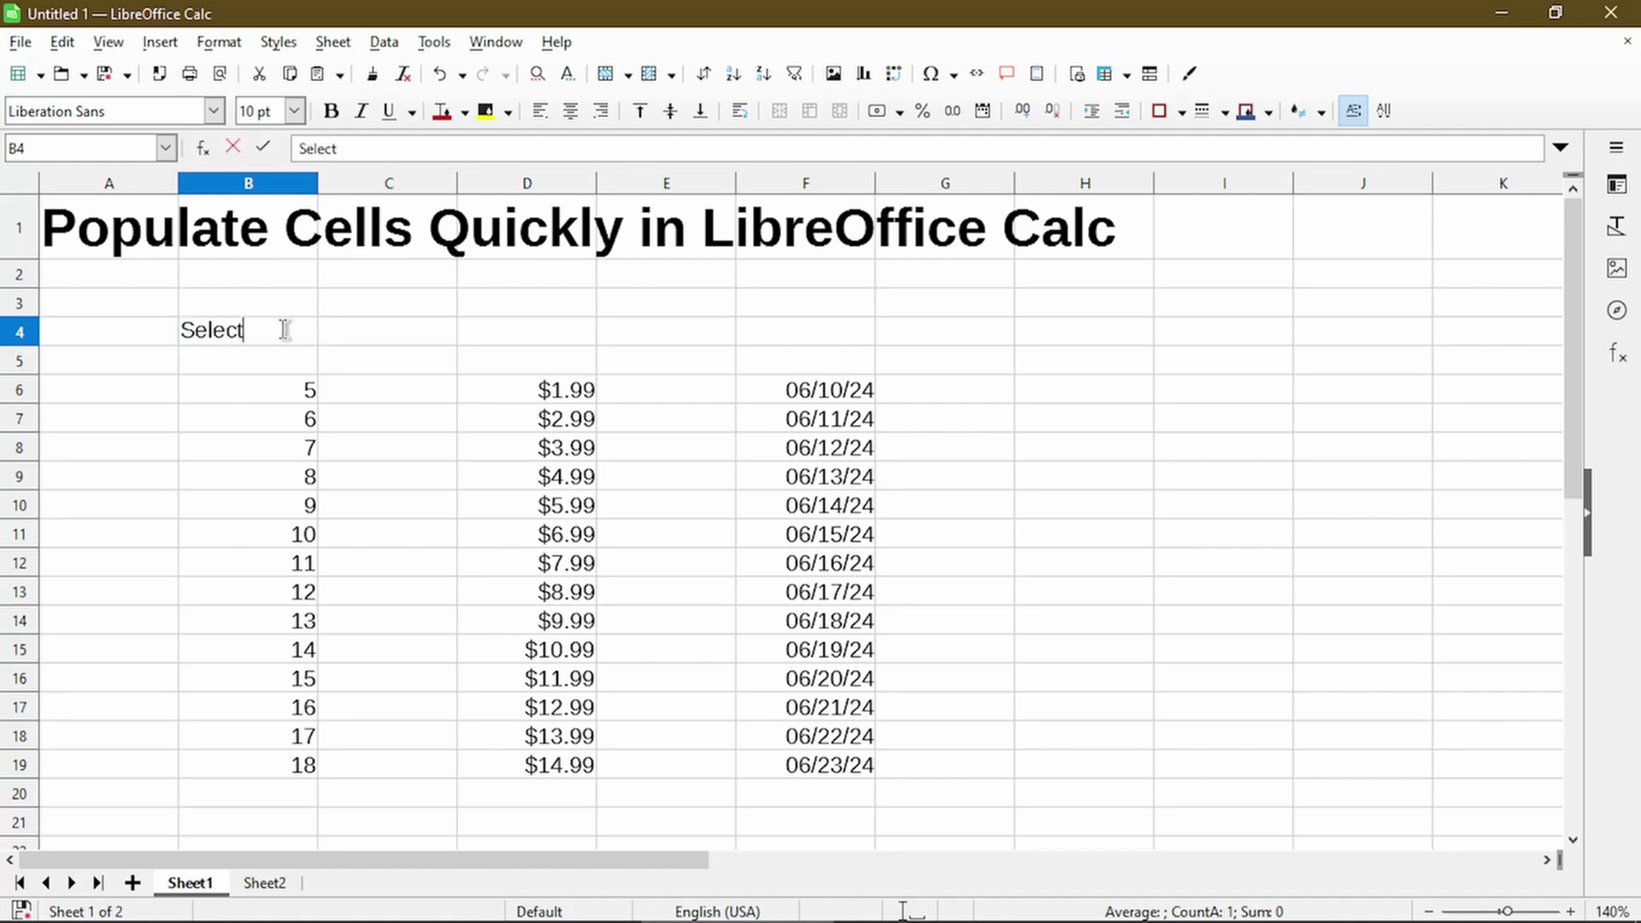
pyautogui.write('ing One Cell Only')
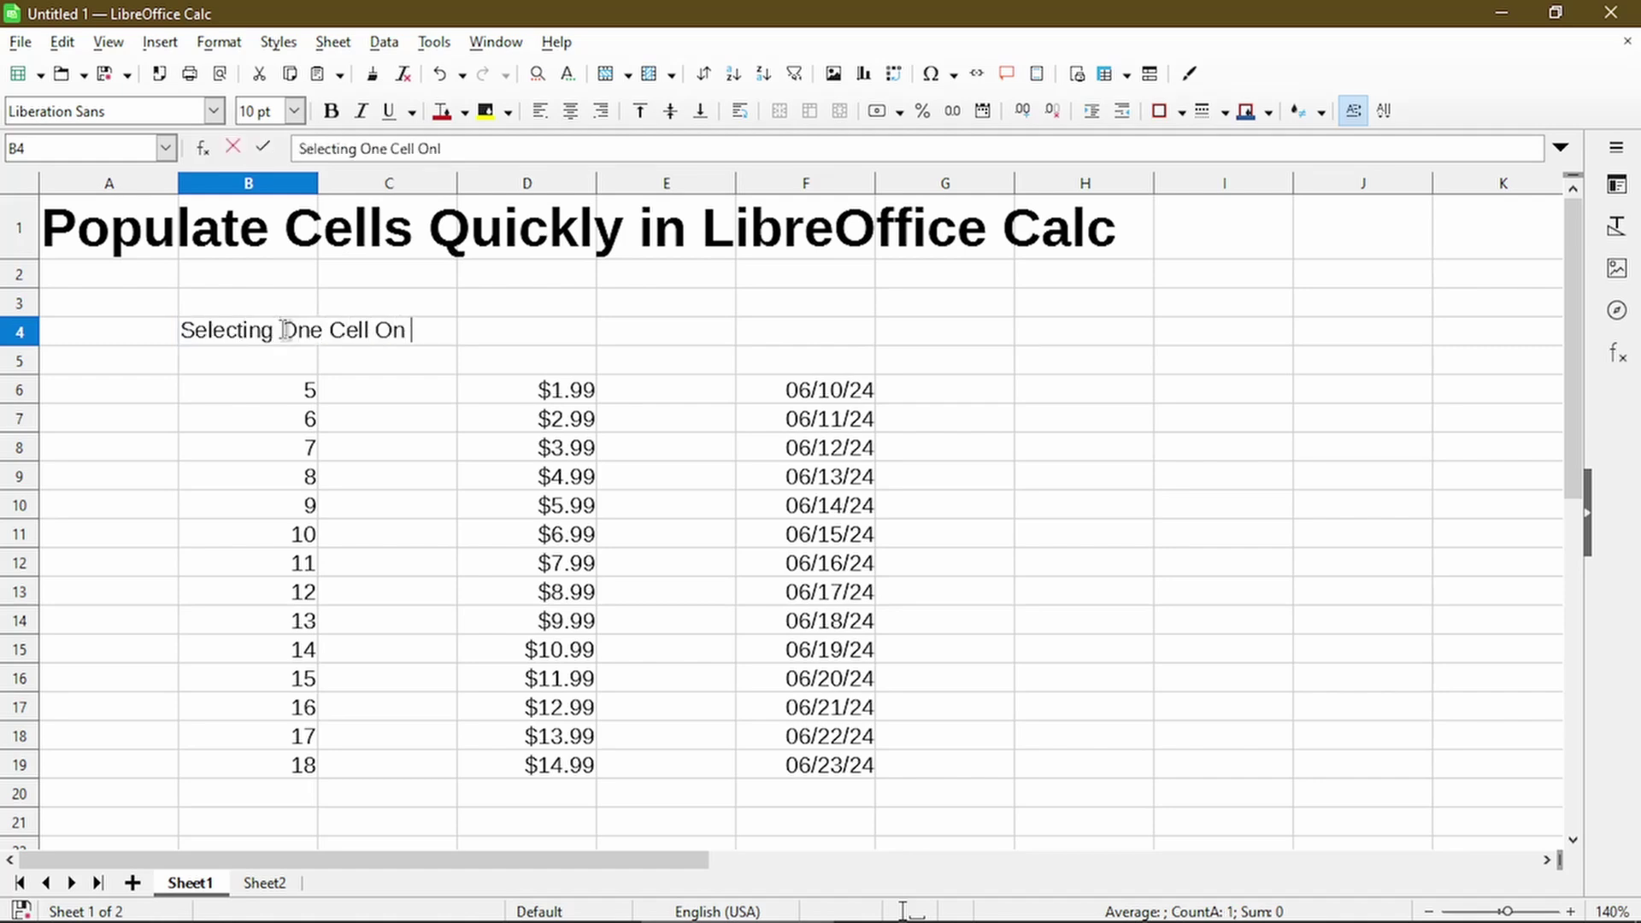
pyautogui.press('Return')
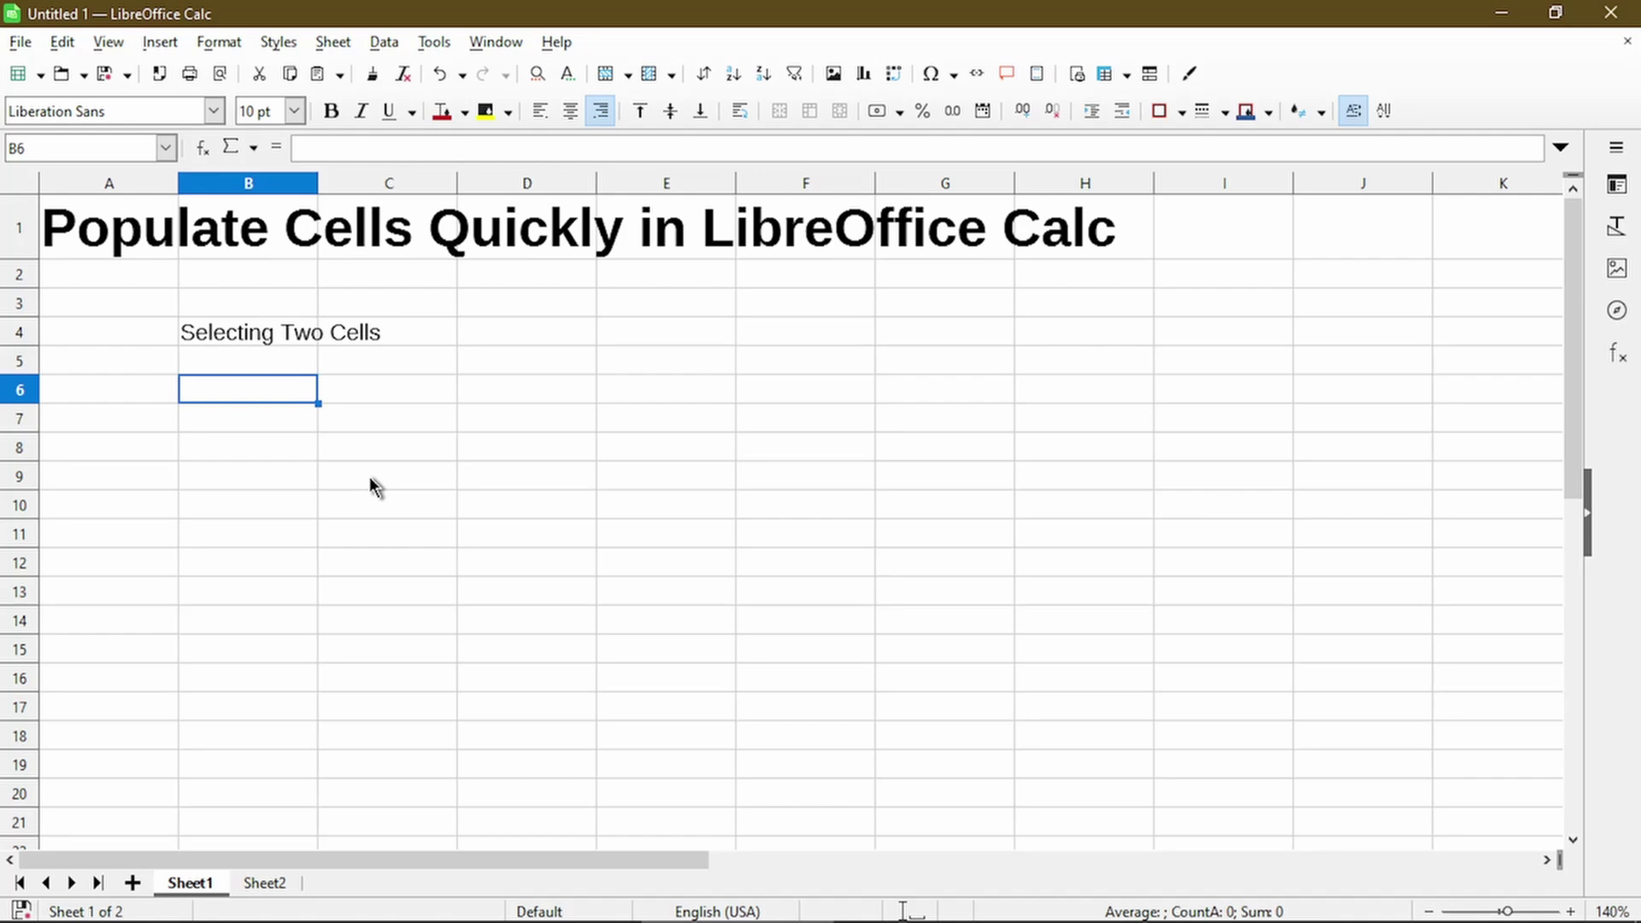
# Enter 1 and 3 in B6:B7 and fill down for odd numbers 1 to 29
pyautogui.write('1')
pyautogui.press('Return')
pyautogui.write('3')
pyautogui.press('Return')
pyautogui.moveTo(282, 390); pyautogui.dragTo(334, 787)
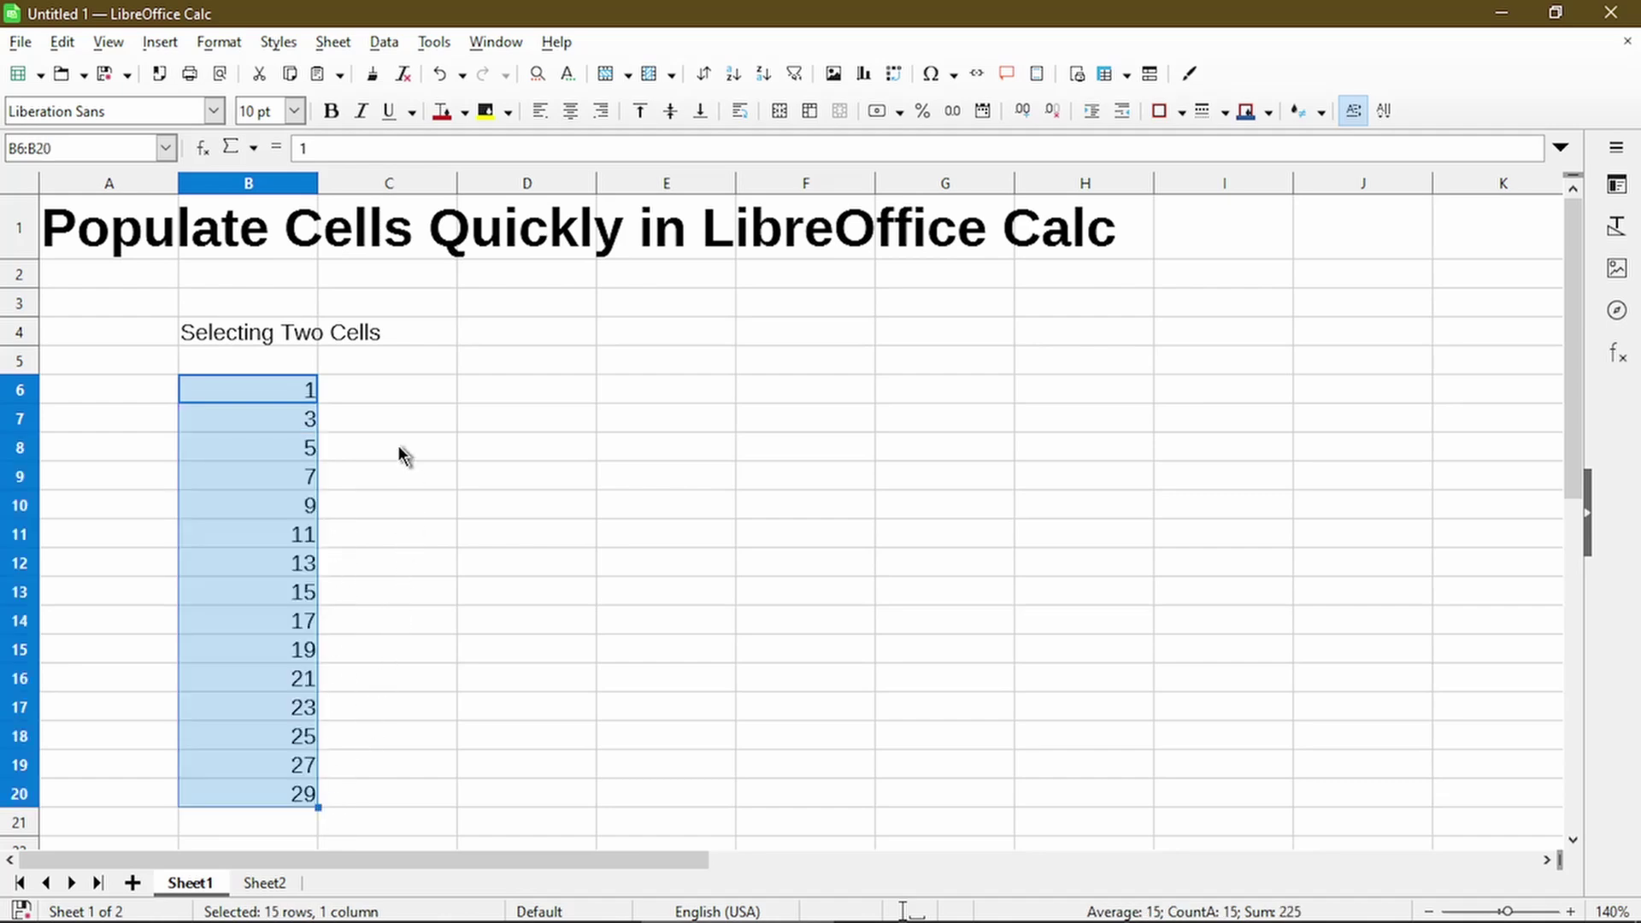
# Enter 2 and 4 in C6:C7 and fill down for even numbers 2 to 30
pyautogui.click(379, 396)
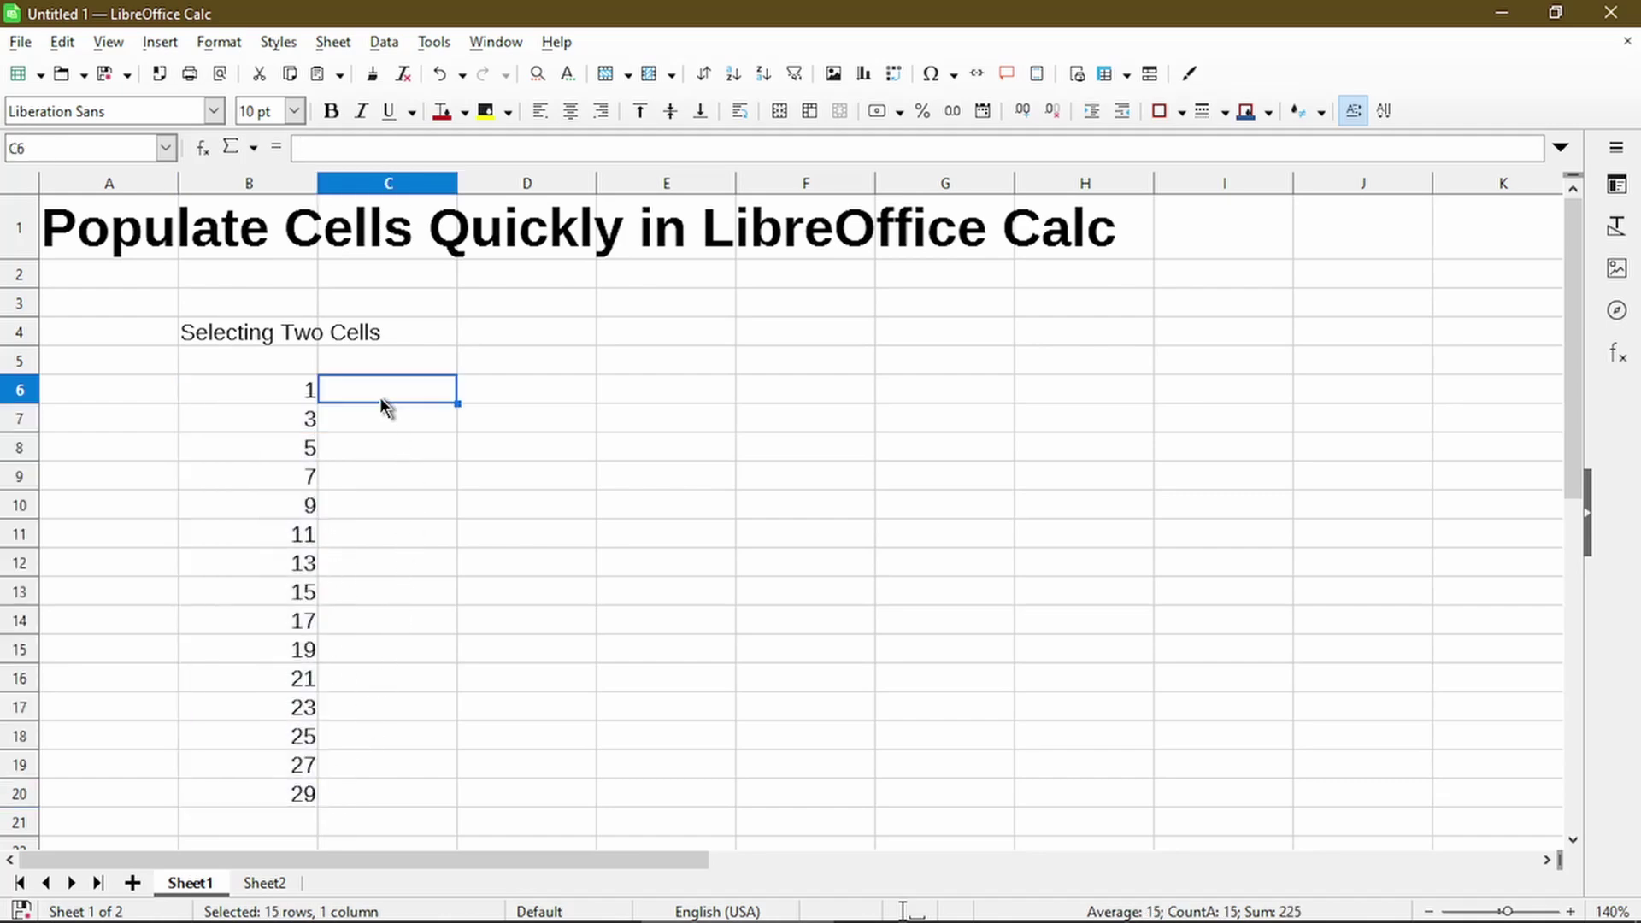
pyautogui.write('2')
pyautogui.press('Return')
pyautogui.write('4')
pyautogui.press('Return')
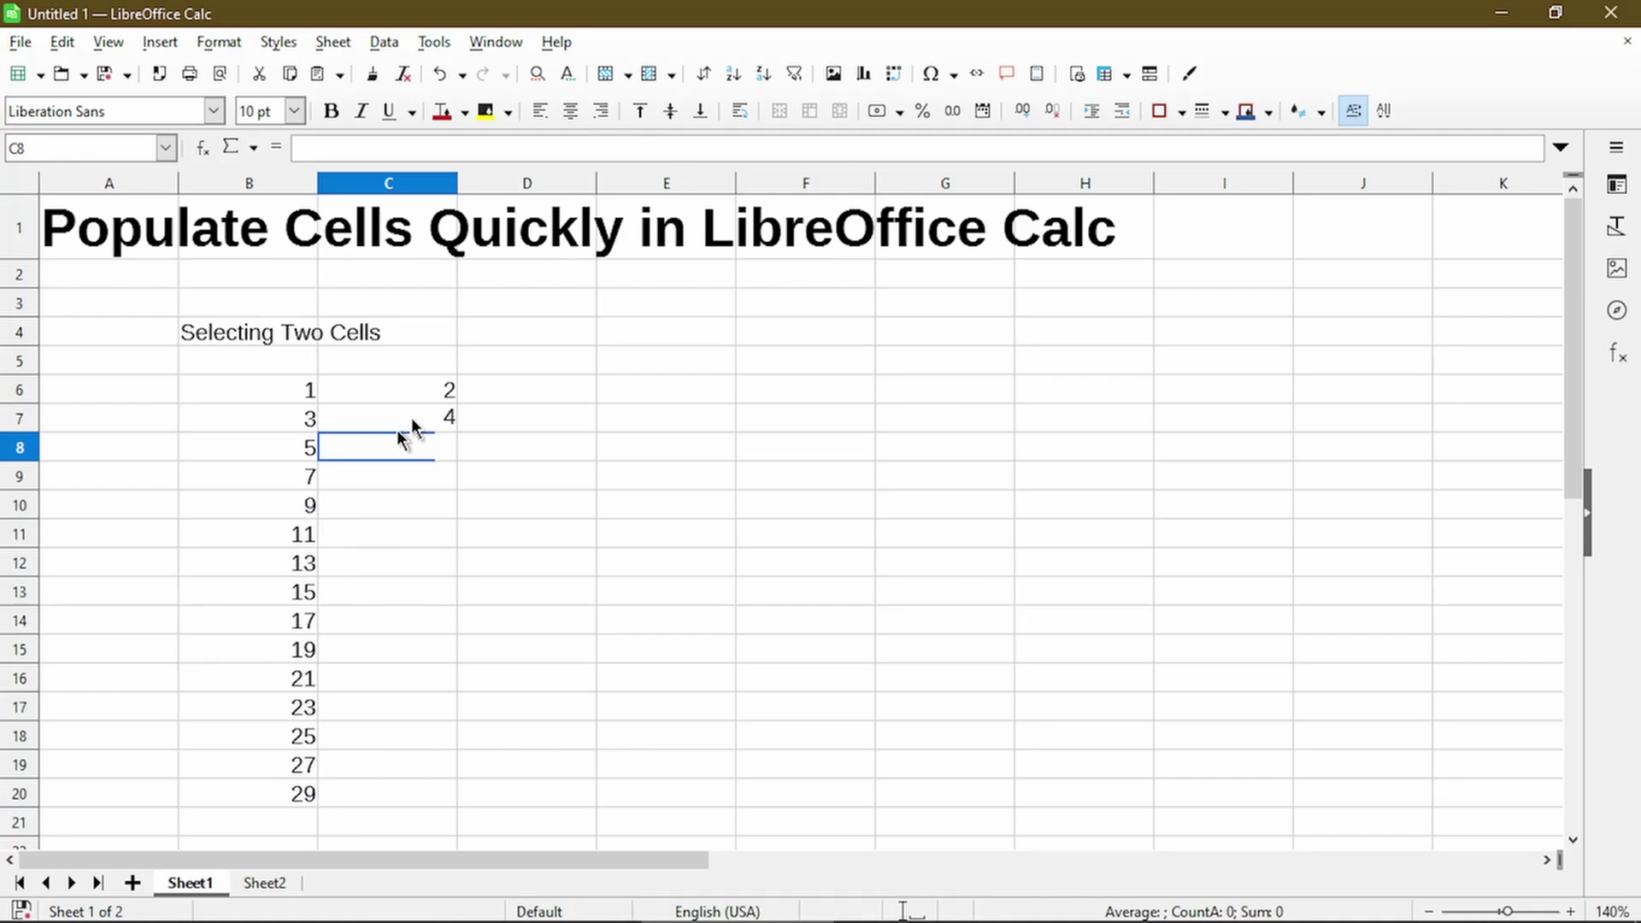
pyautogui.moveTo(402, 390); pyautogui.dragTo(451, 804)
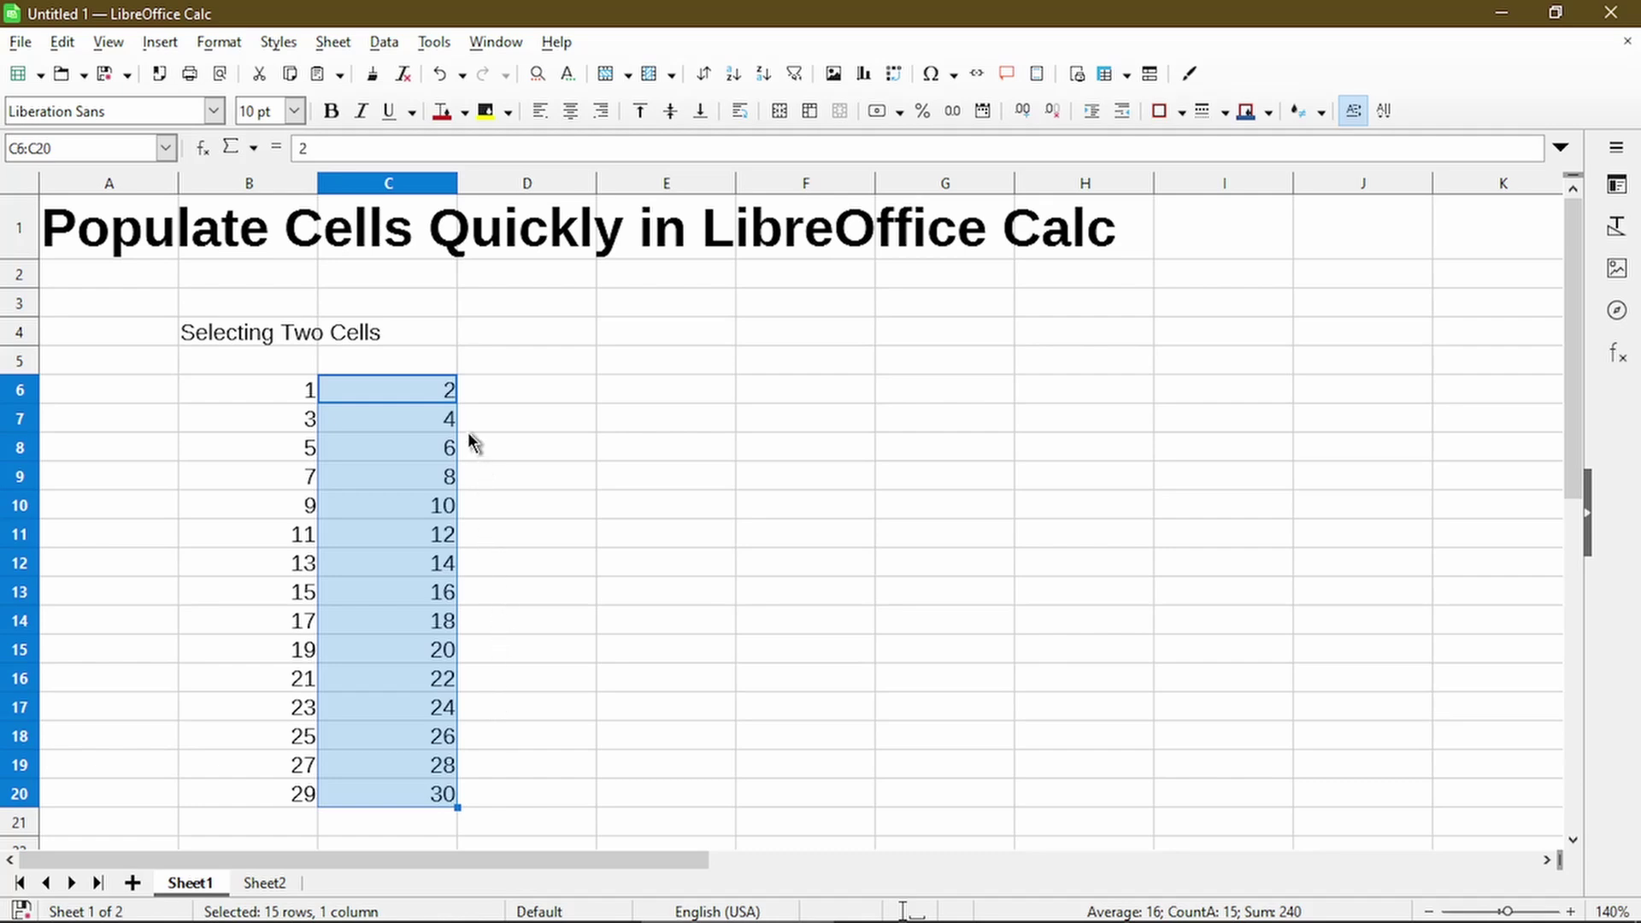
# Enter 10 and 20 in D6:D7 and fill down to D20, reaching 150
pyautogui.click(481, 394)
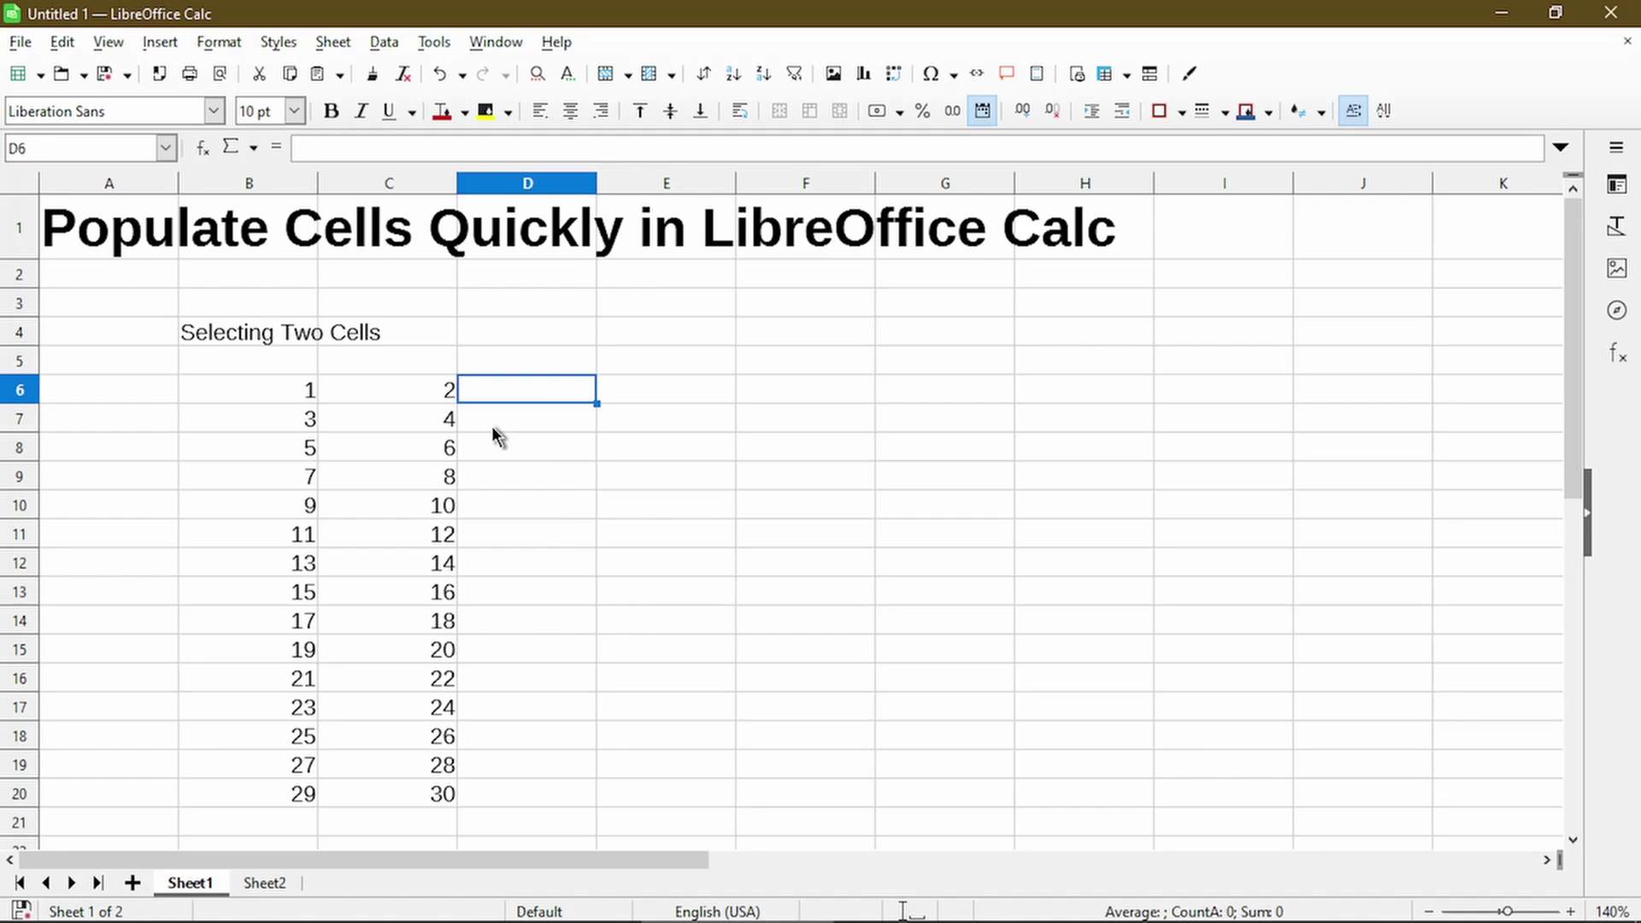
pyautogui.write('10')
pyautogui.press('Return')
pyautogui.write('20')
pyautogui.press('Return')
pyautogui.moveTo(521, 389); pyautogui.dragTo(613, 807)
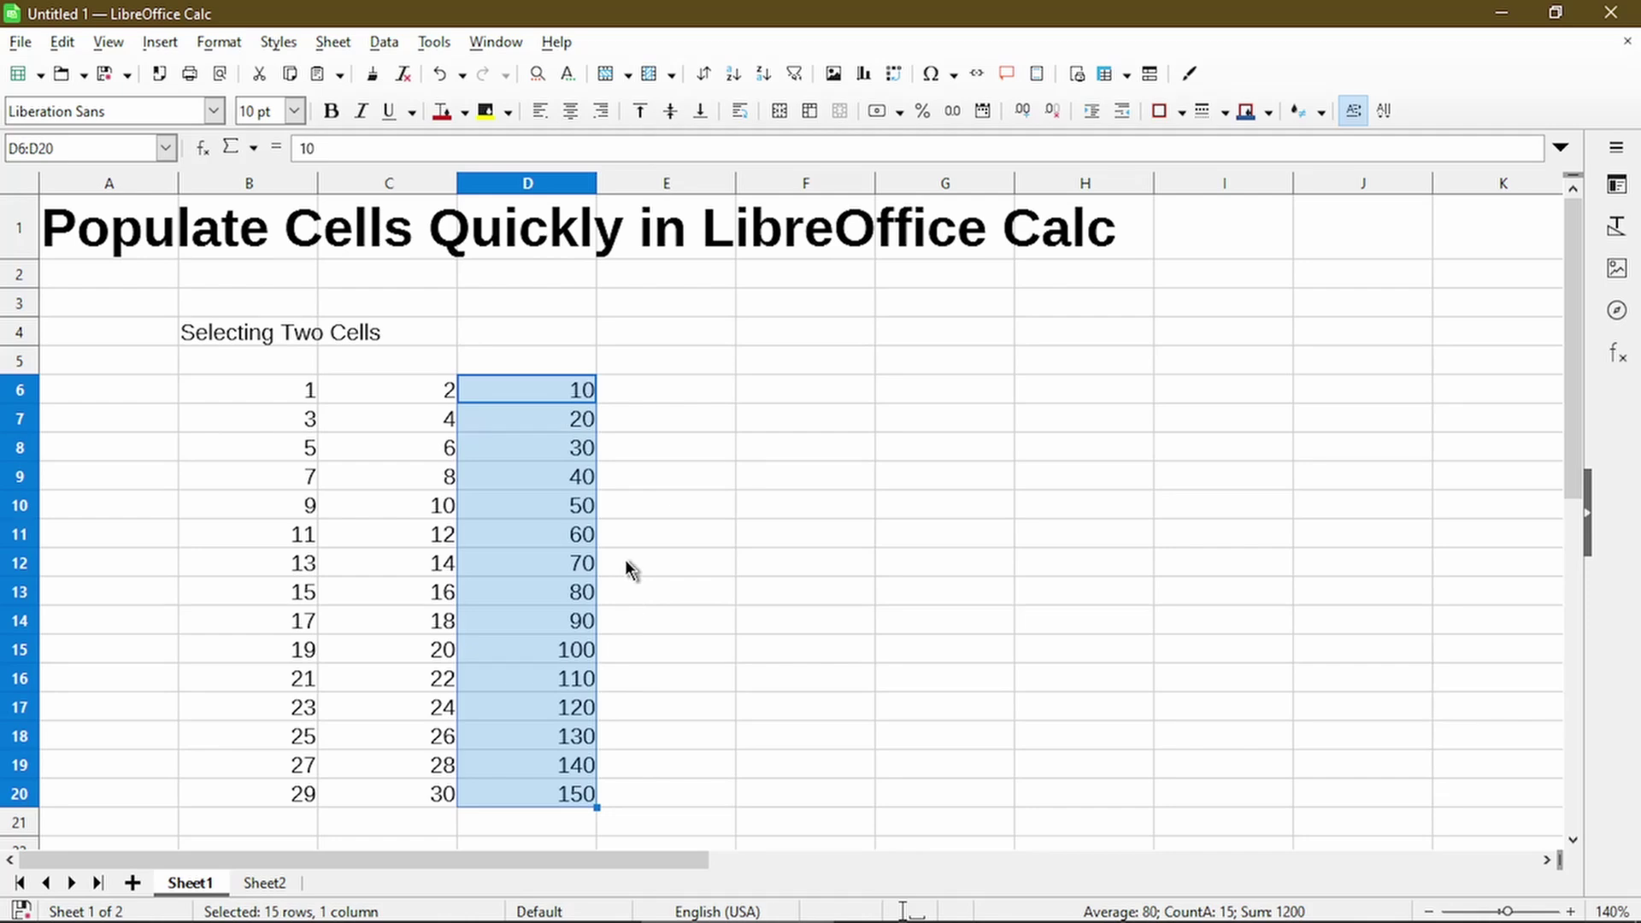
# Put 5 in E6 and fill the 5-plus-blank pattern down, giving 5–12 on alternate rows
pyautogui.click(639, 398)
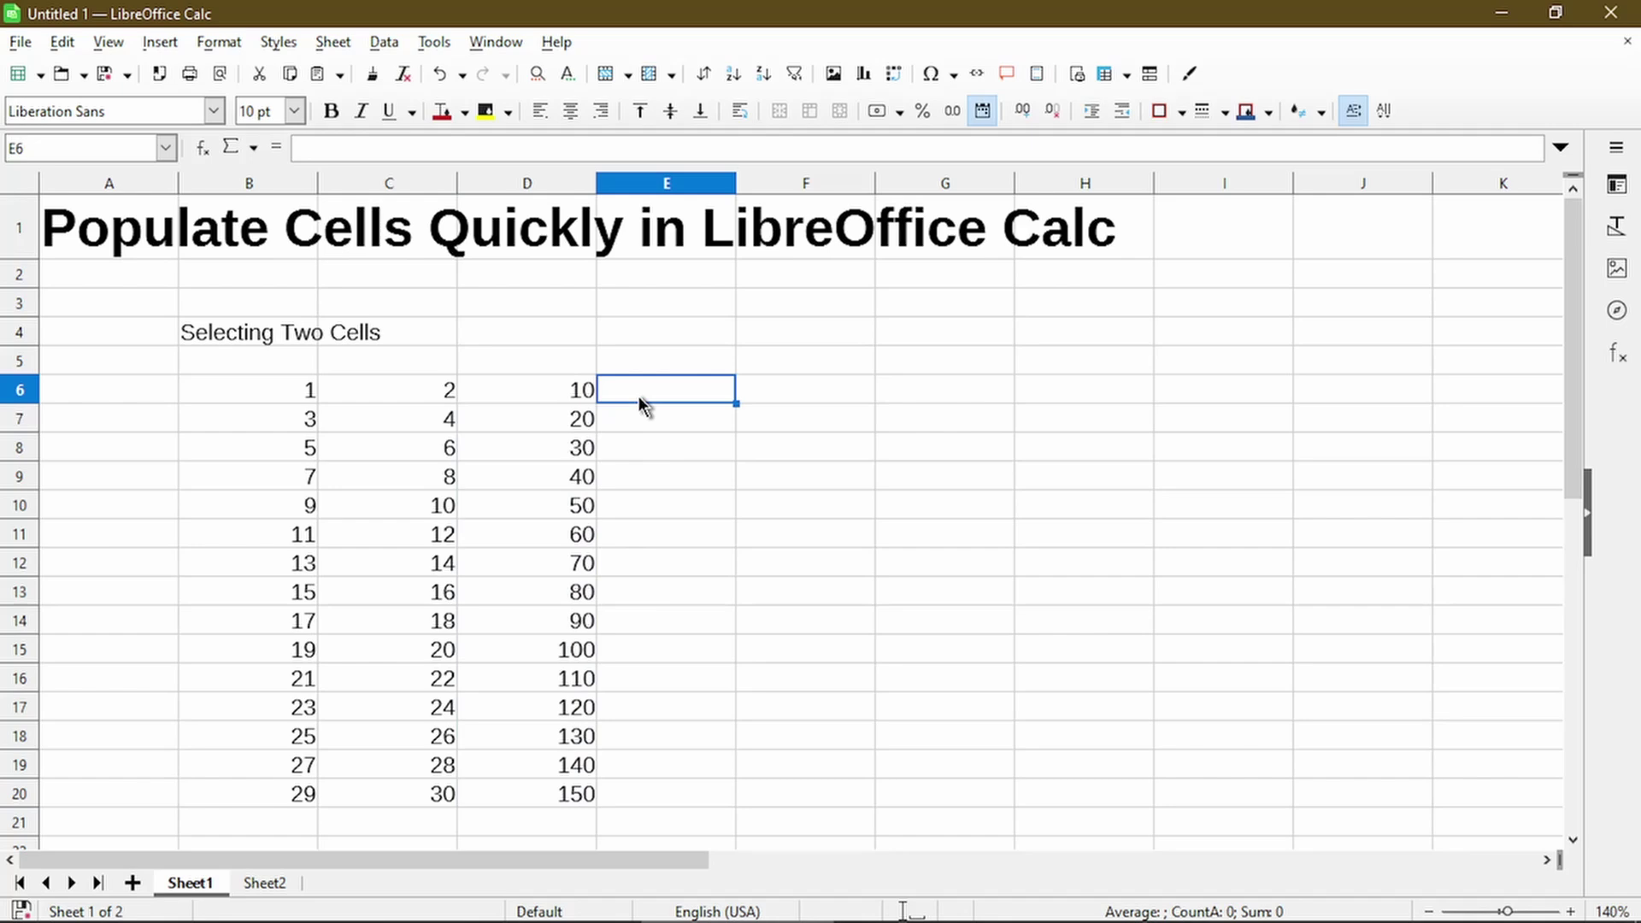
pyautogui.write('5')
pyautogui.press('Return')
pyautogui.moveTo(692, 392); pyautogui.dragTo(731, 816)
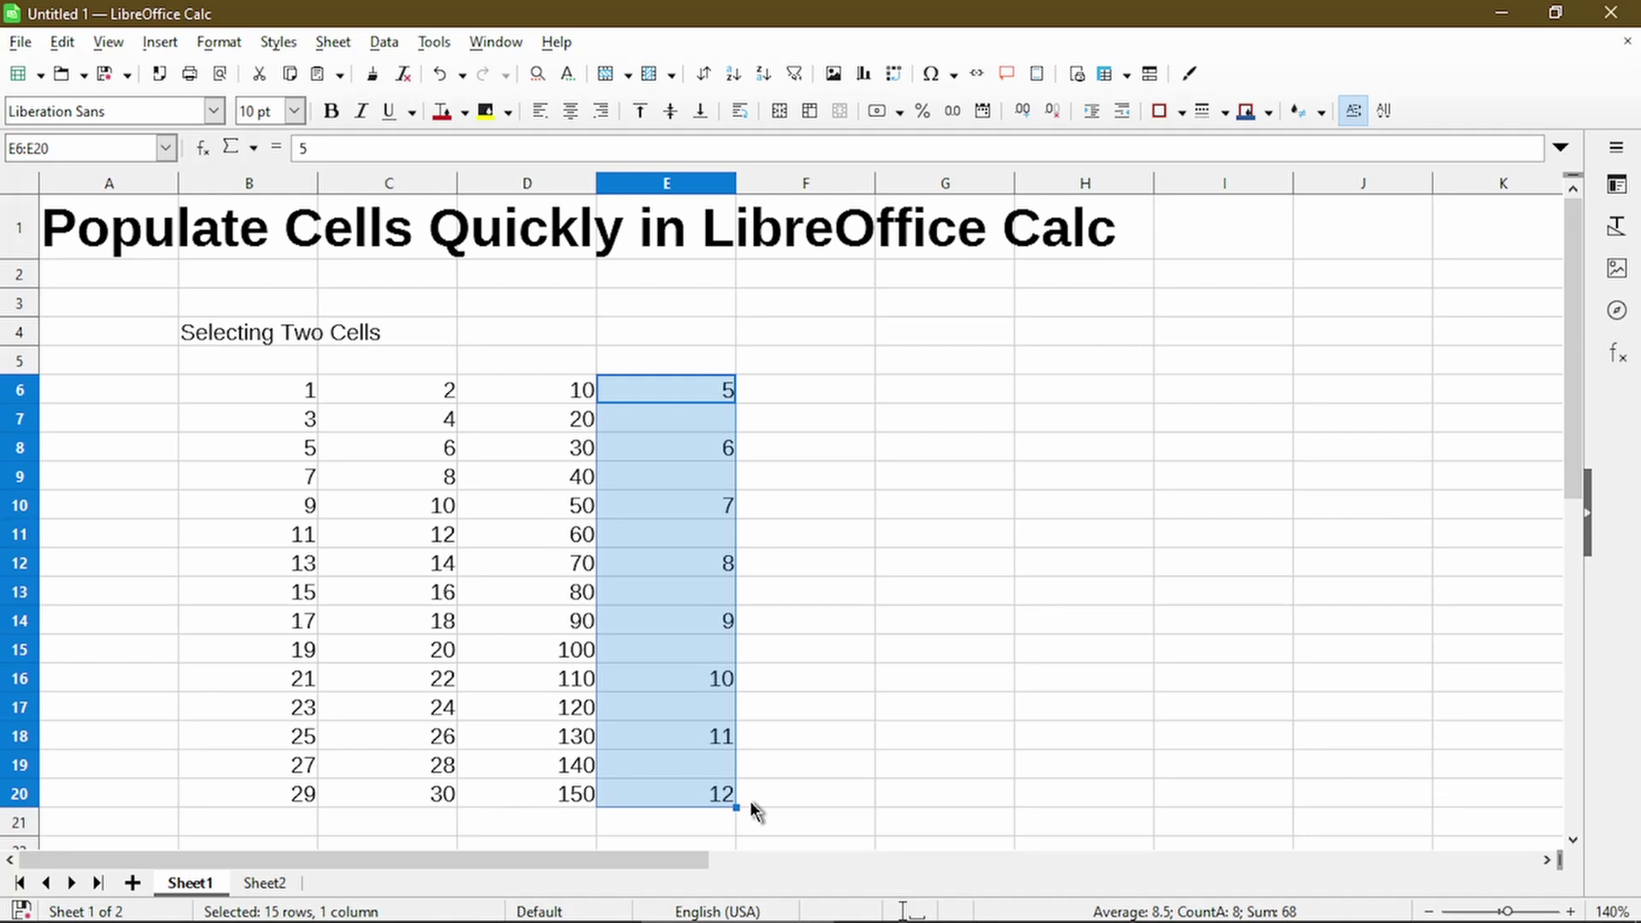
# Enter $1.50 and $2.00 in F6:F7 and fill down to $8.50 in $0.50 steps
pyautogui.click(799, 405)
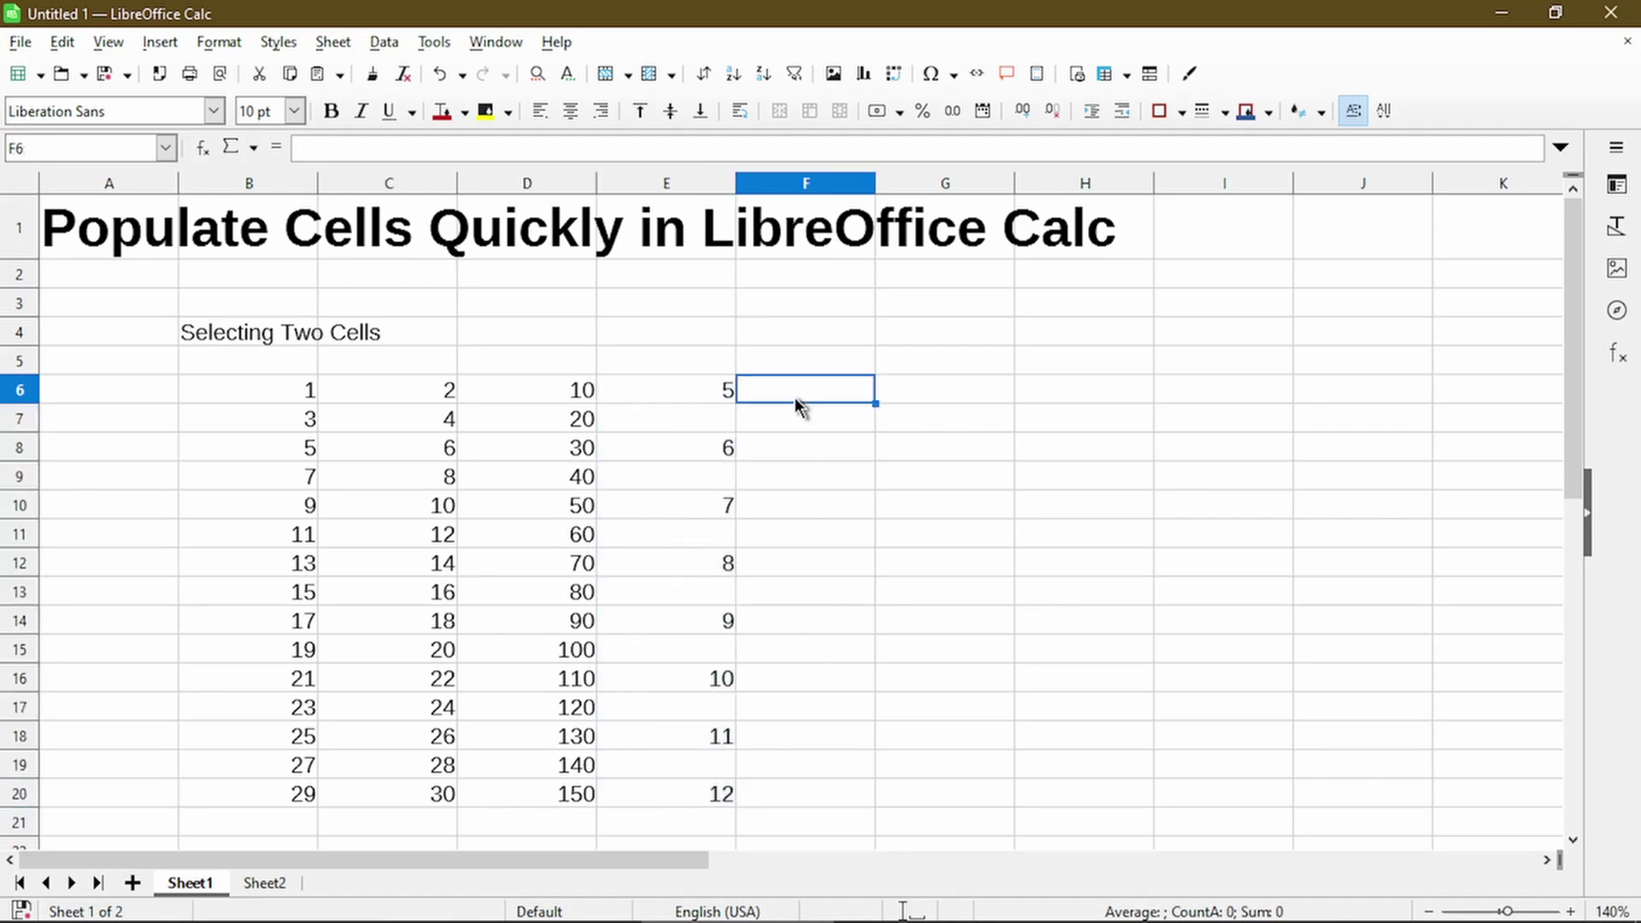
pyautogui.write('$1.5')
pyautogui.press('Return')
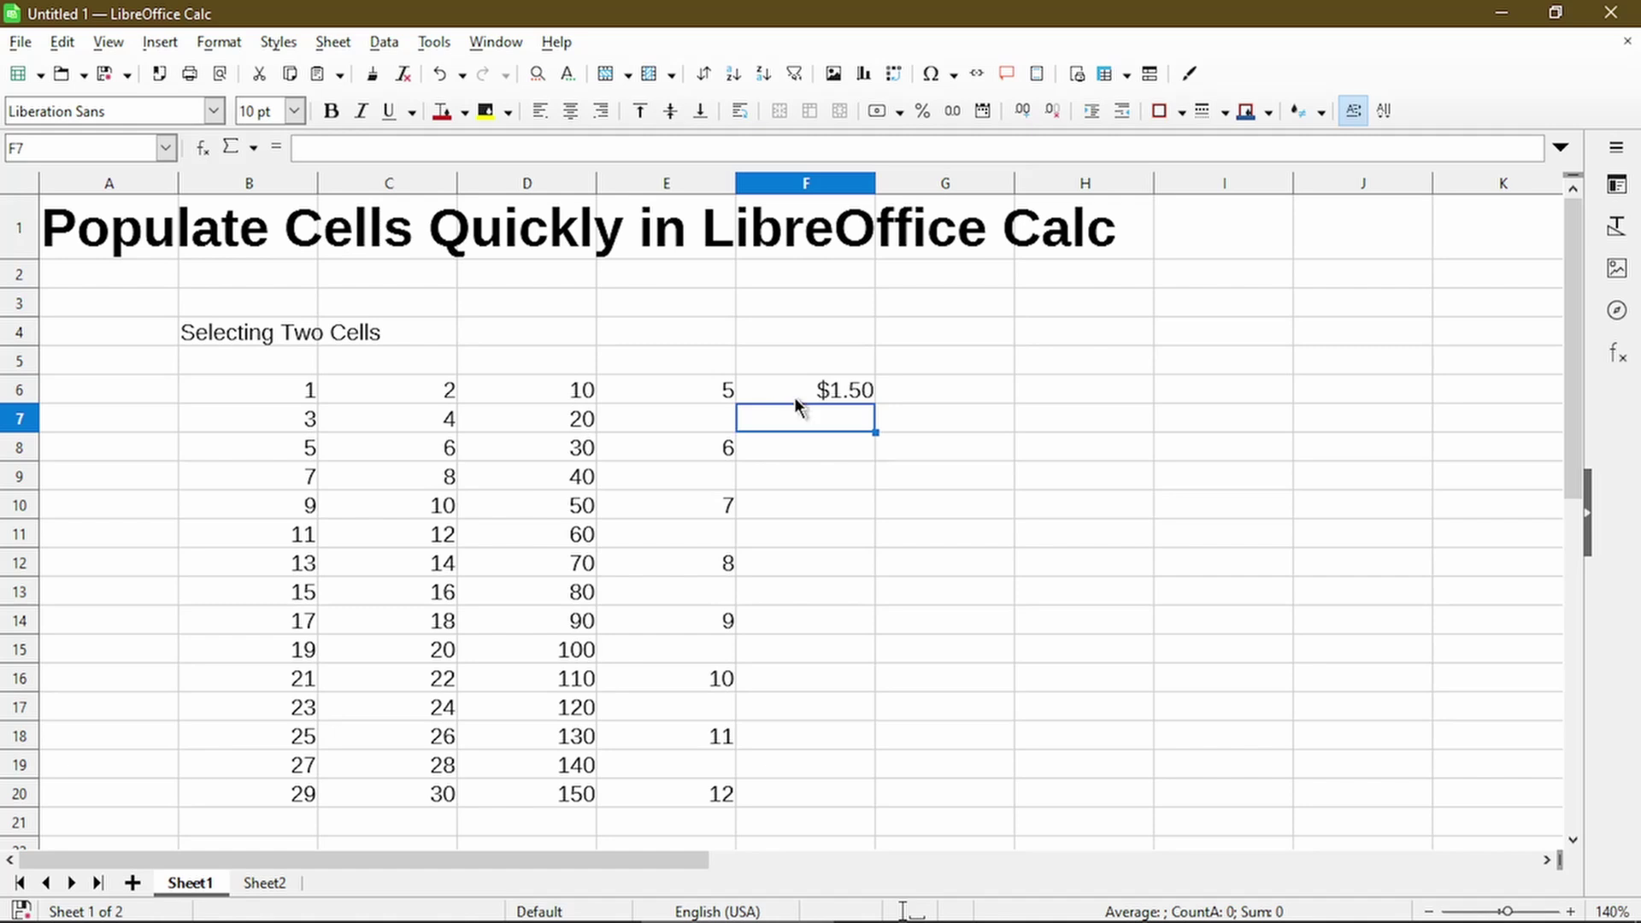
pyautogui.write('$2.00')
pyautogui.press('Return')
pyautogui.moveTo(793, 397); pyautogui.dragTo(864, 803)
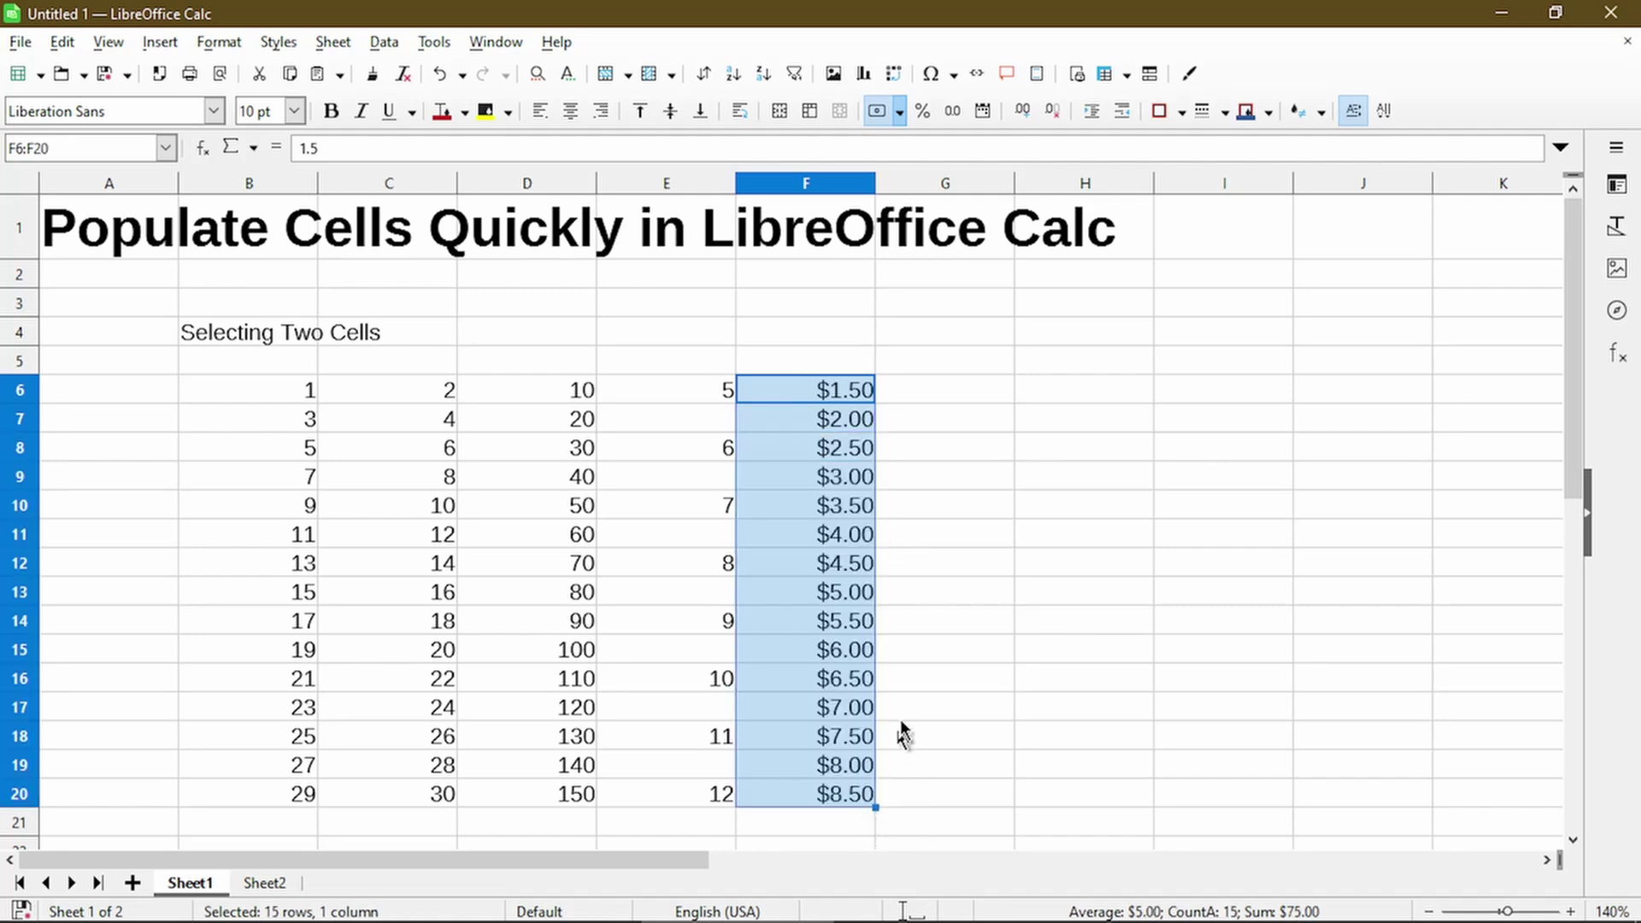
pyautogui.click(935, 392)
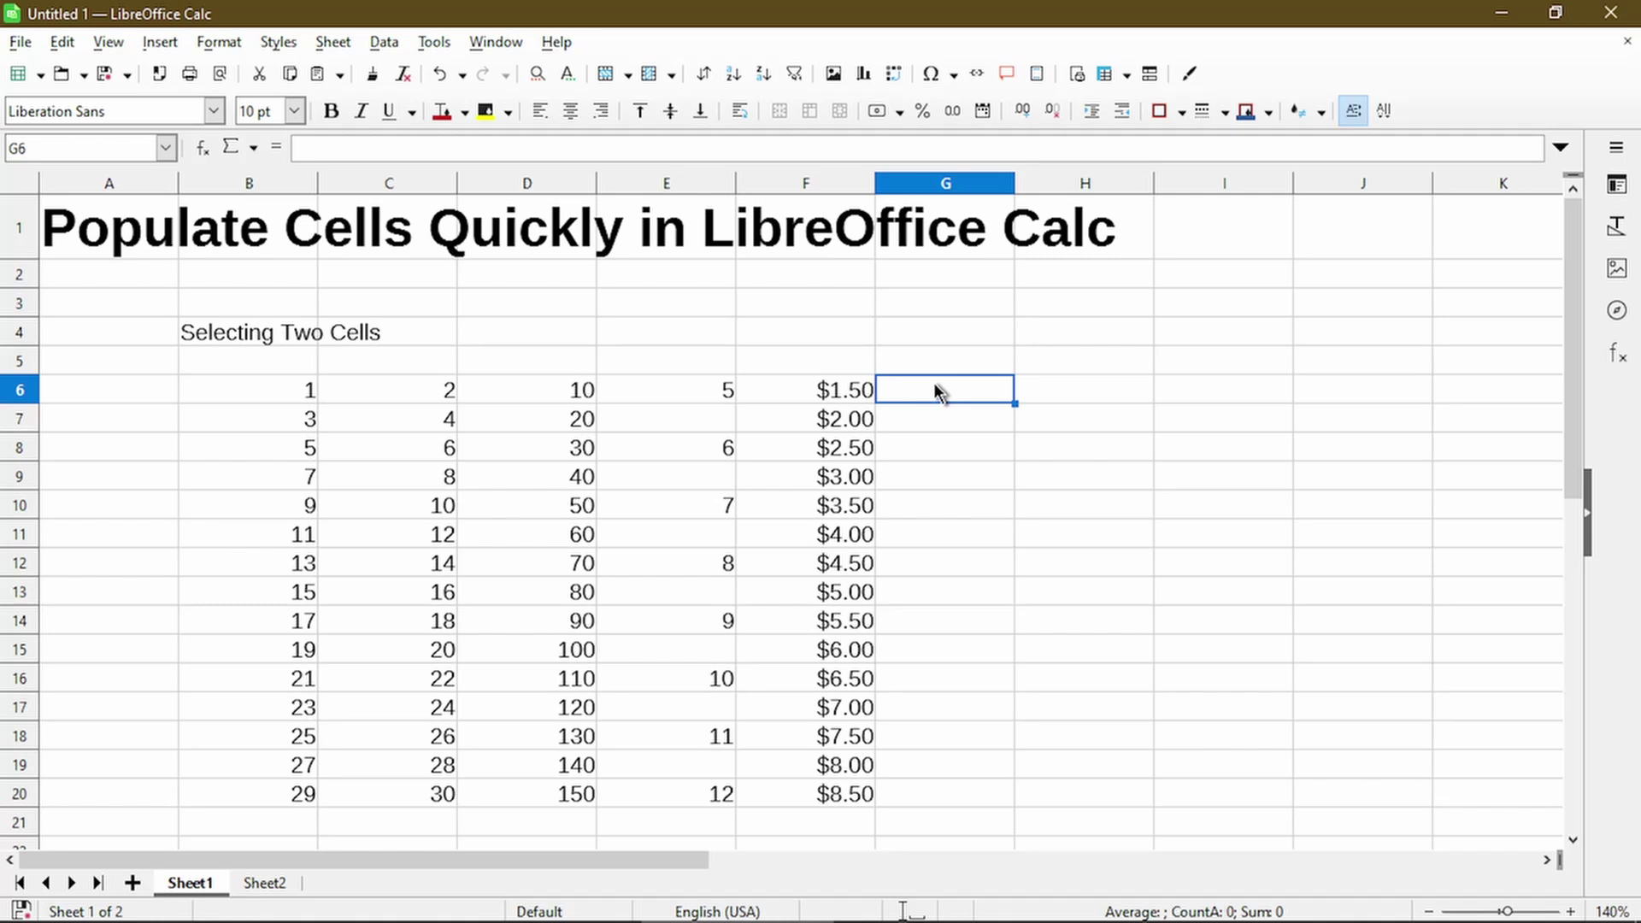
# Enter 6/10/24 and 6/17/24 in G6:G7 and extend weekly dates to 12/30/24 in row 35
pyautogui.write('6/10/2')
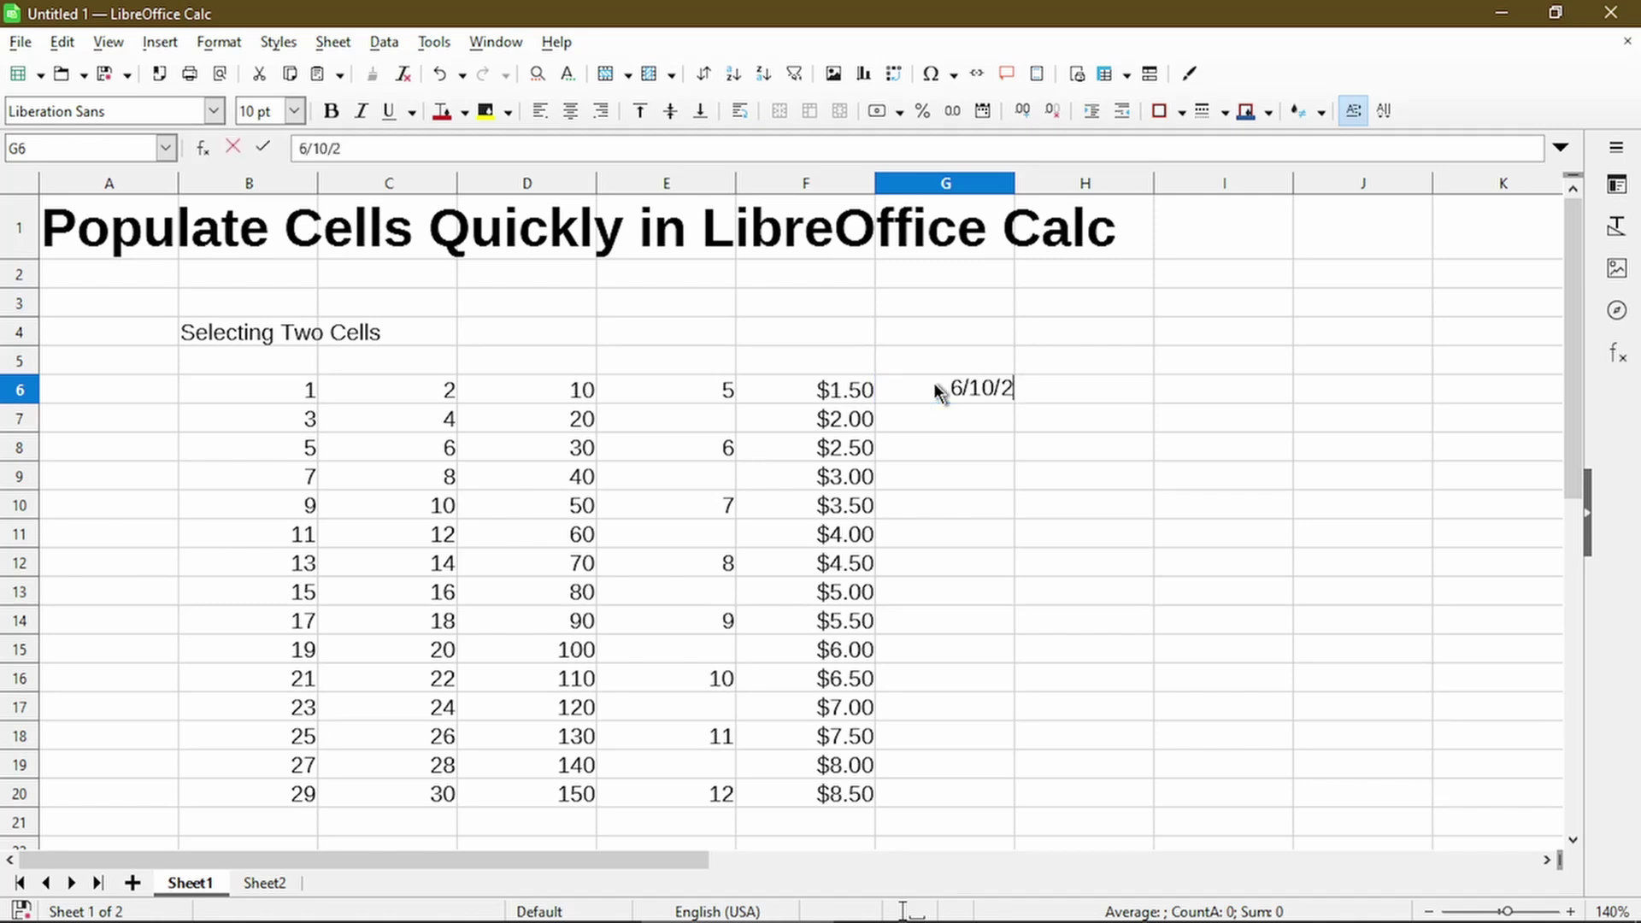
pyautogui.write('4')
pyautogui.press('Return')
pyautogui.write('6/1')
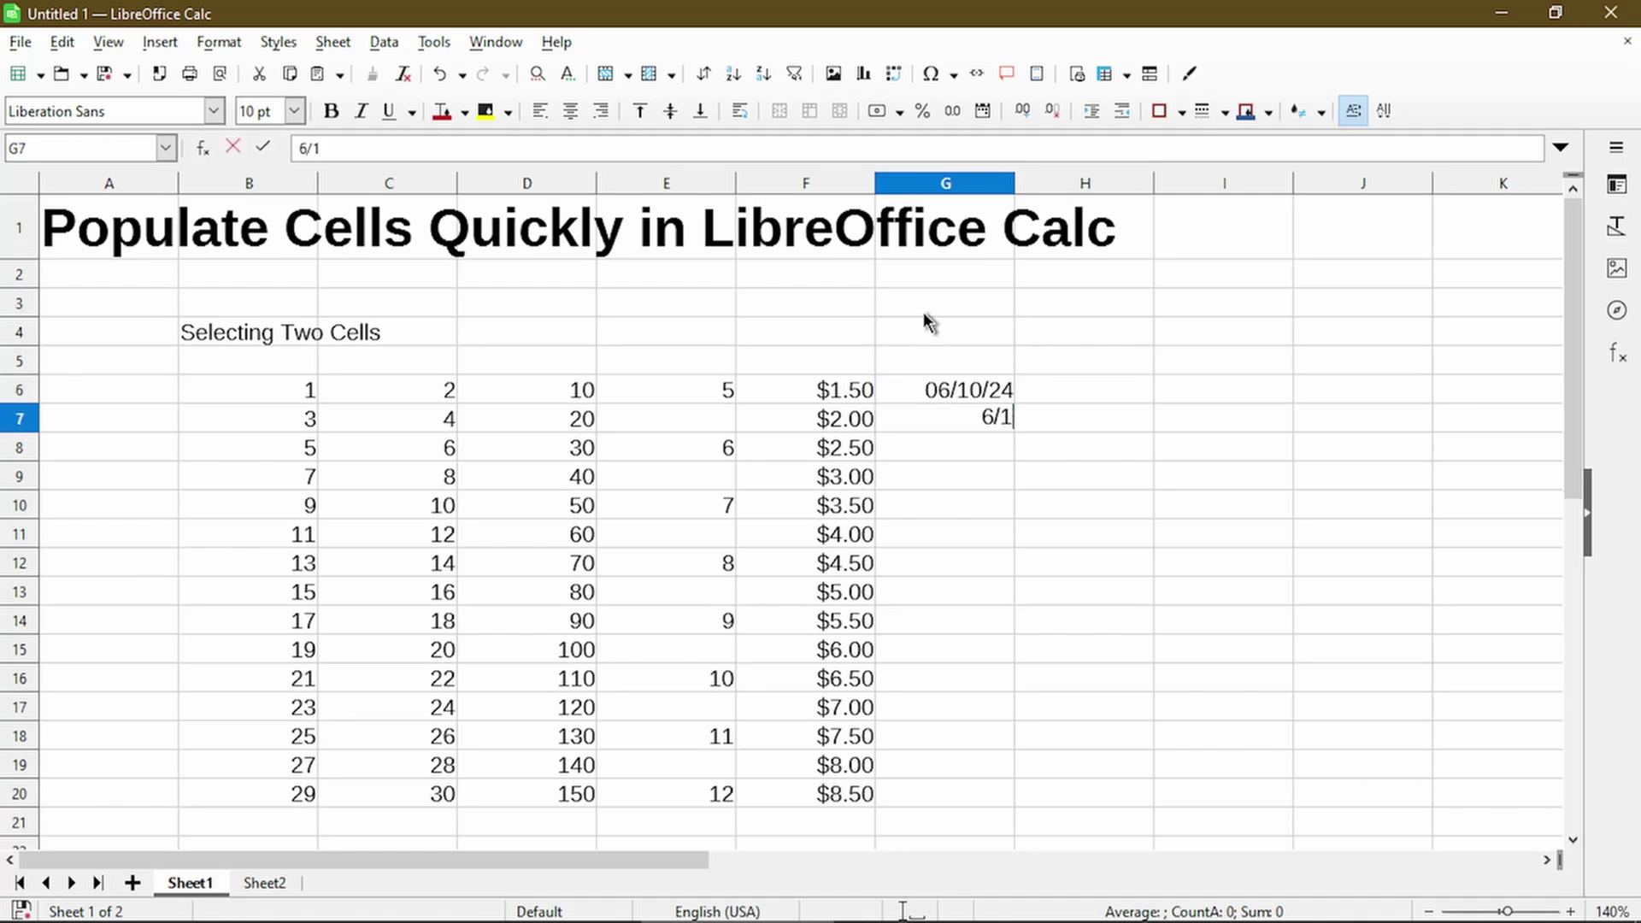
pyautogui.write('7/24')
pyautogui.press('Return')
pyautogui.press('Up')
pyautogui.press('Up')
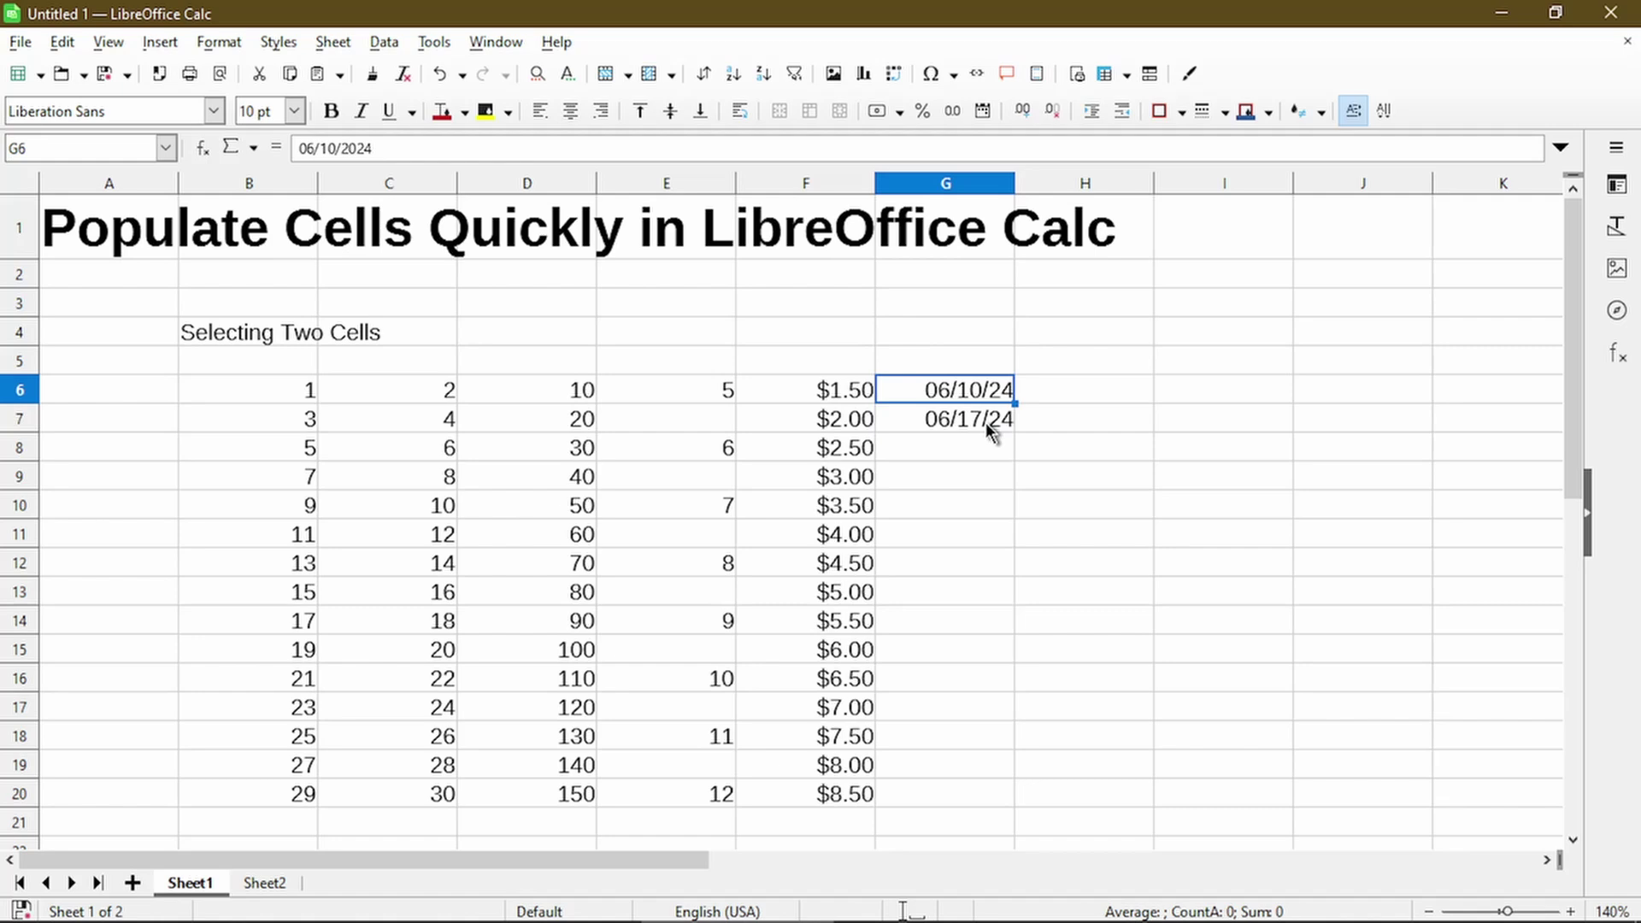
pyautogui.keyDown('shift'); pyautogui.click(1013, 419); pyautogui.keyUp('shift')
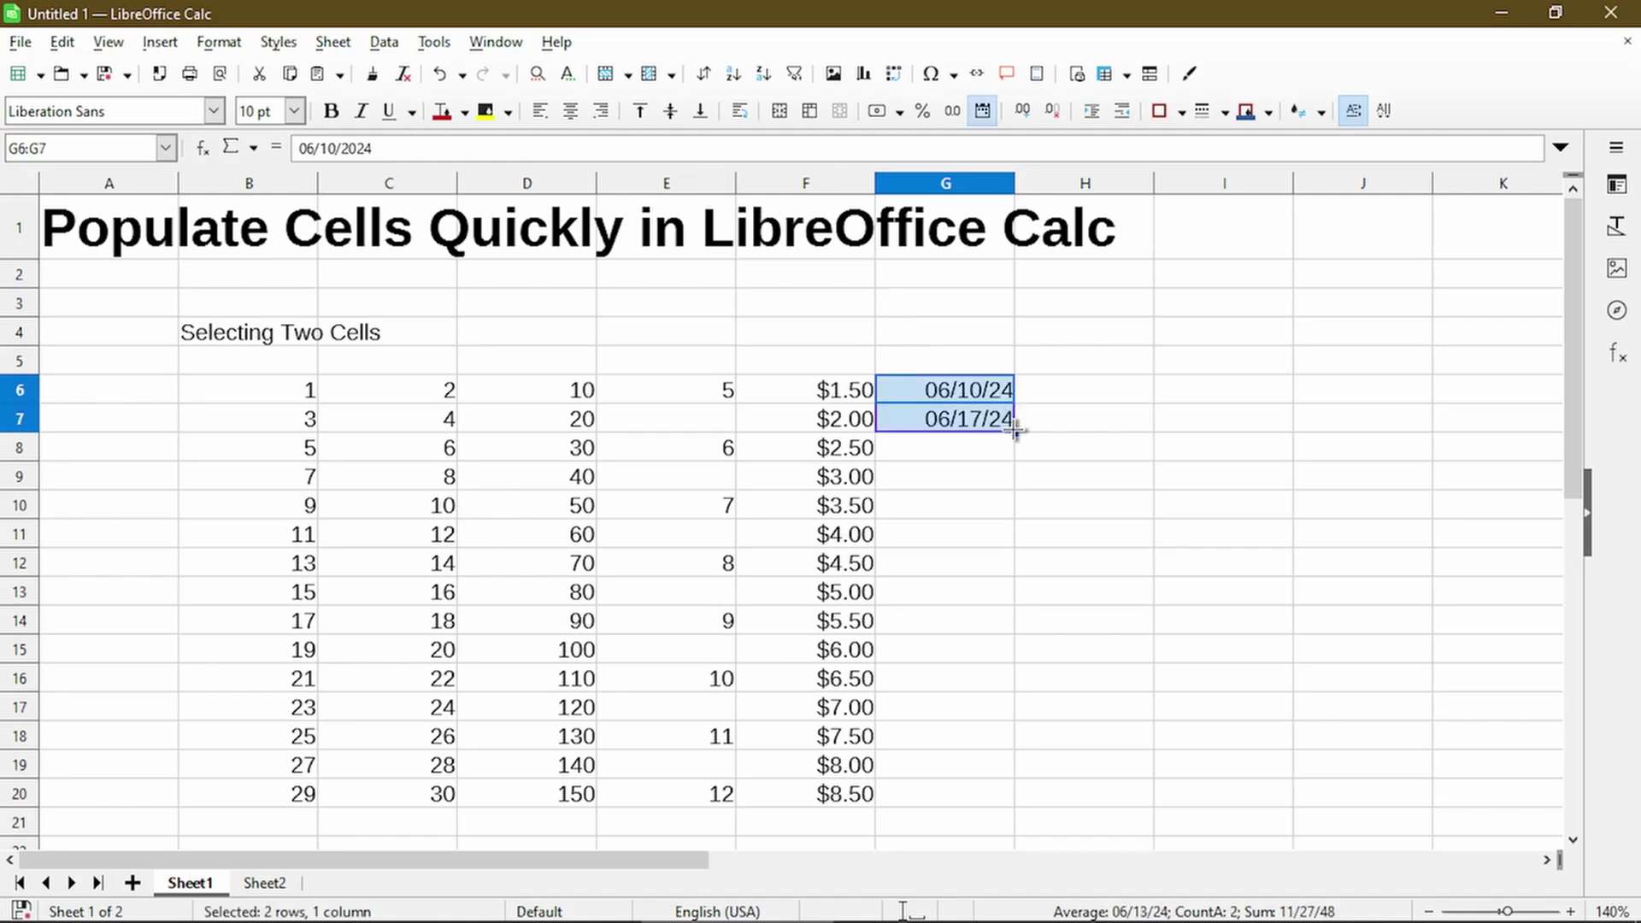
pyautogui.moveTo(1014, 433); pyautogui.dragTo(1006, 831)
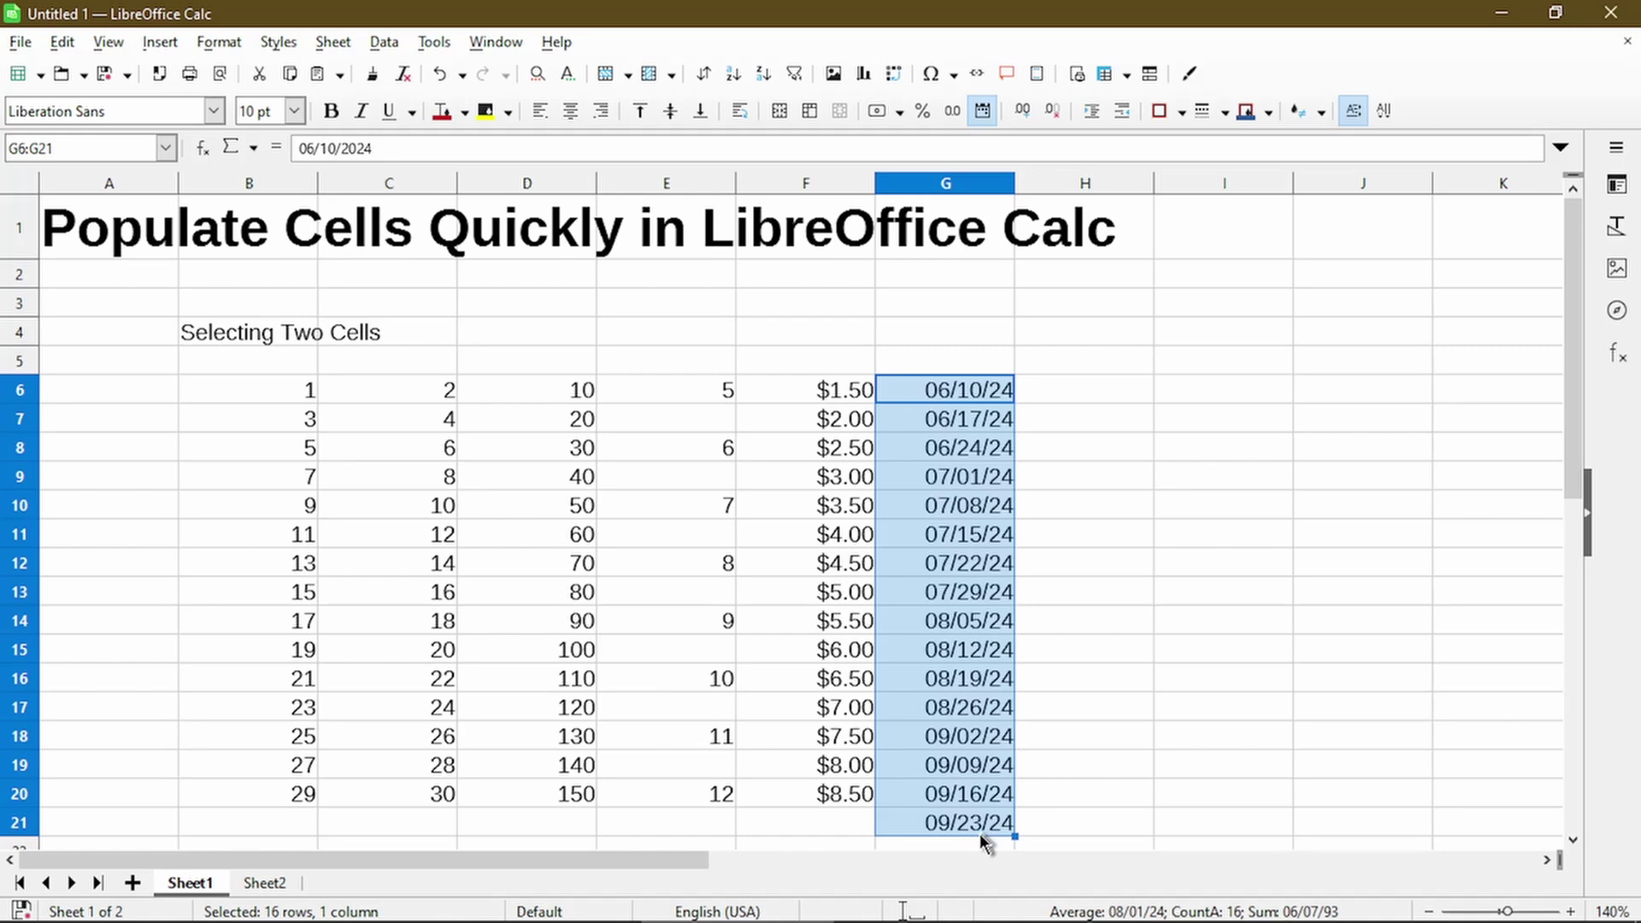
pyautogui.scroll(-5, 980, 834)
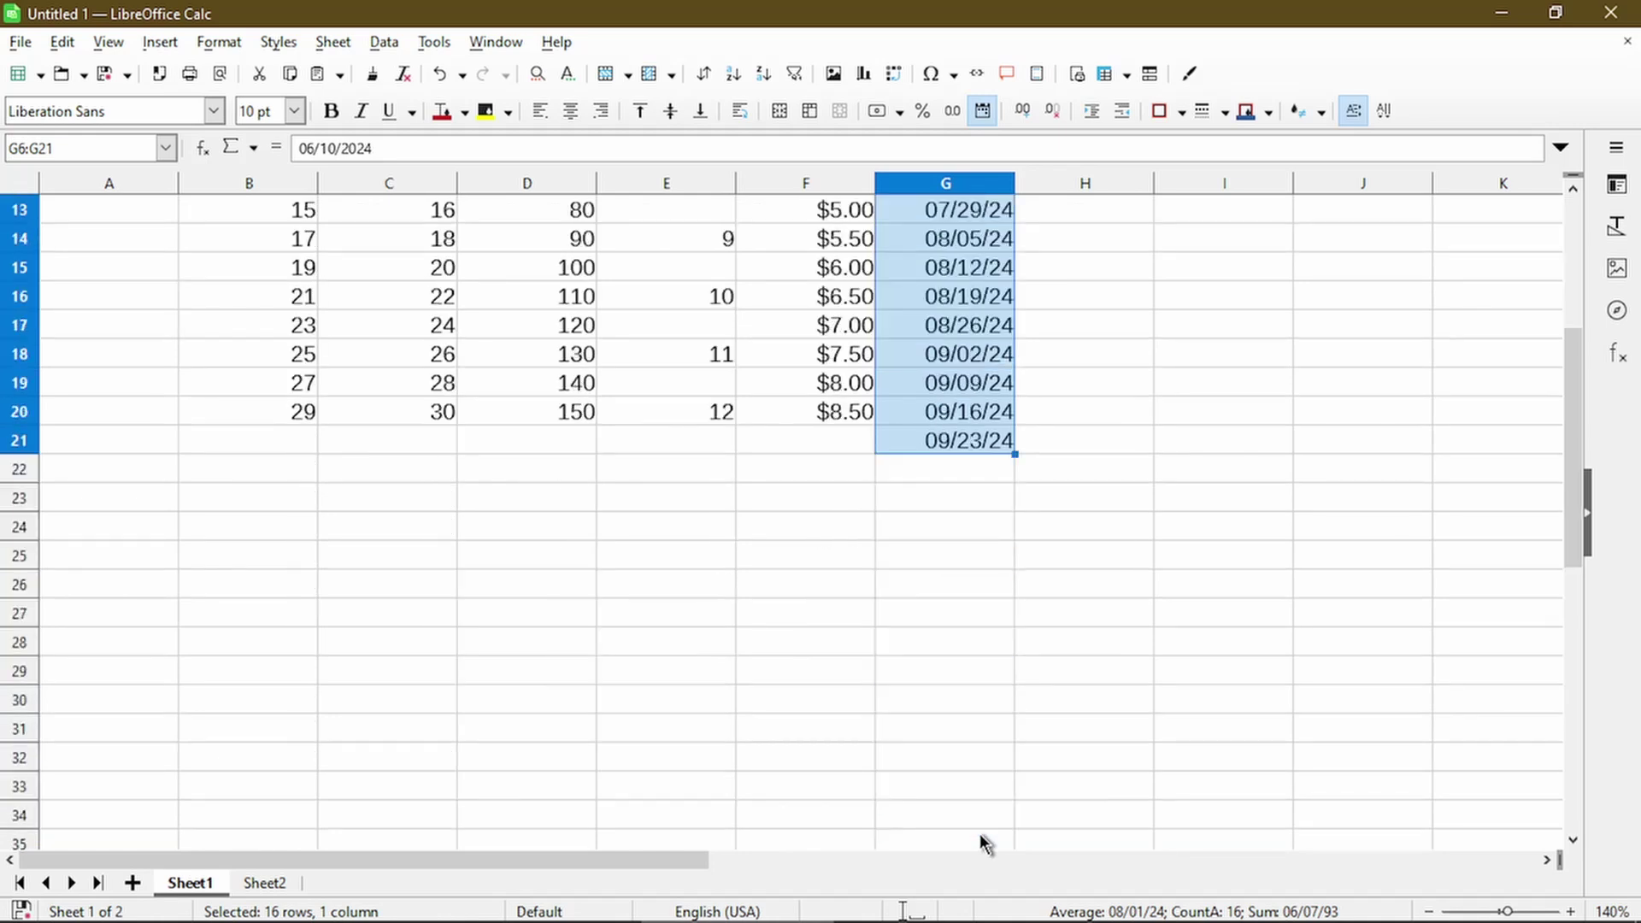
pyautogui.moveTo(1014, 339); pyautogui.dragTo(1026, 744)
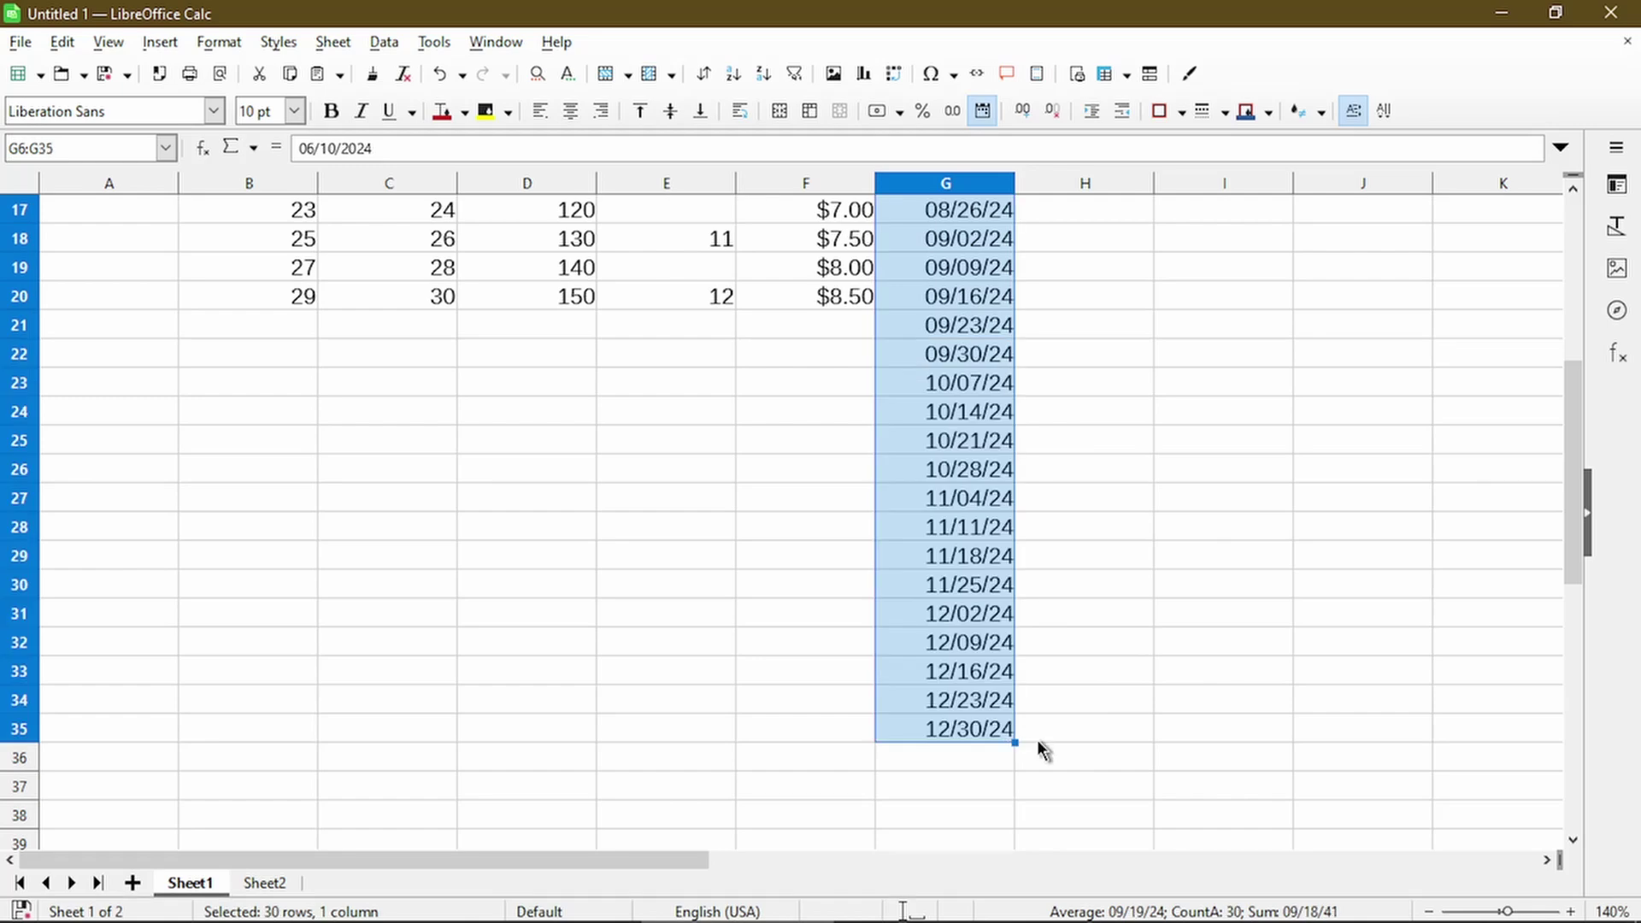
pyautogui.scroll(5, 1038, 741)
# Enter 6/30/24 and 7/31/24 in H6:H7 and fill month-end dates down to 09/30/25
pyautogui.click(1056, 392)
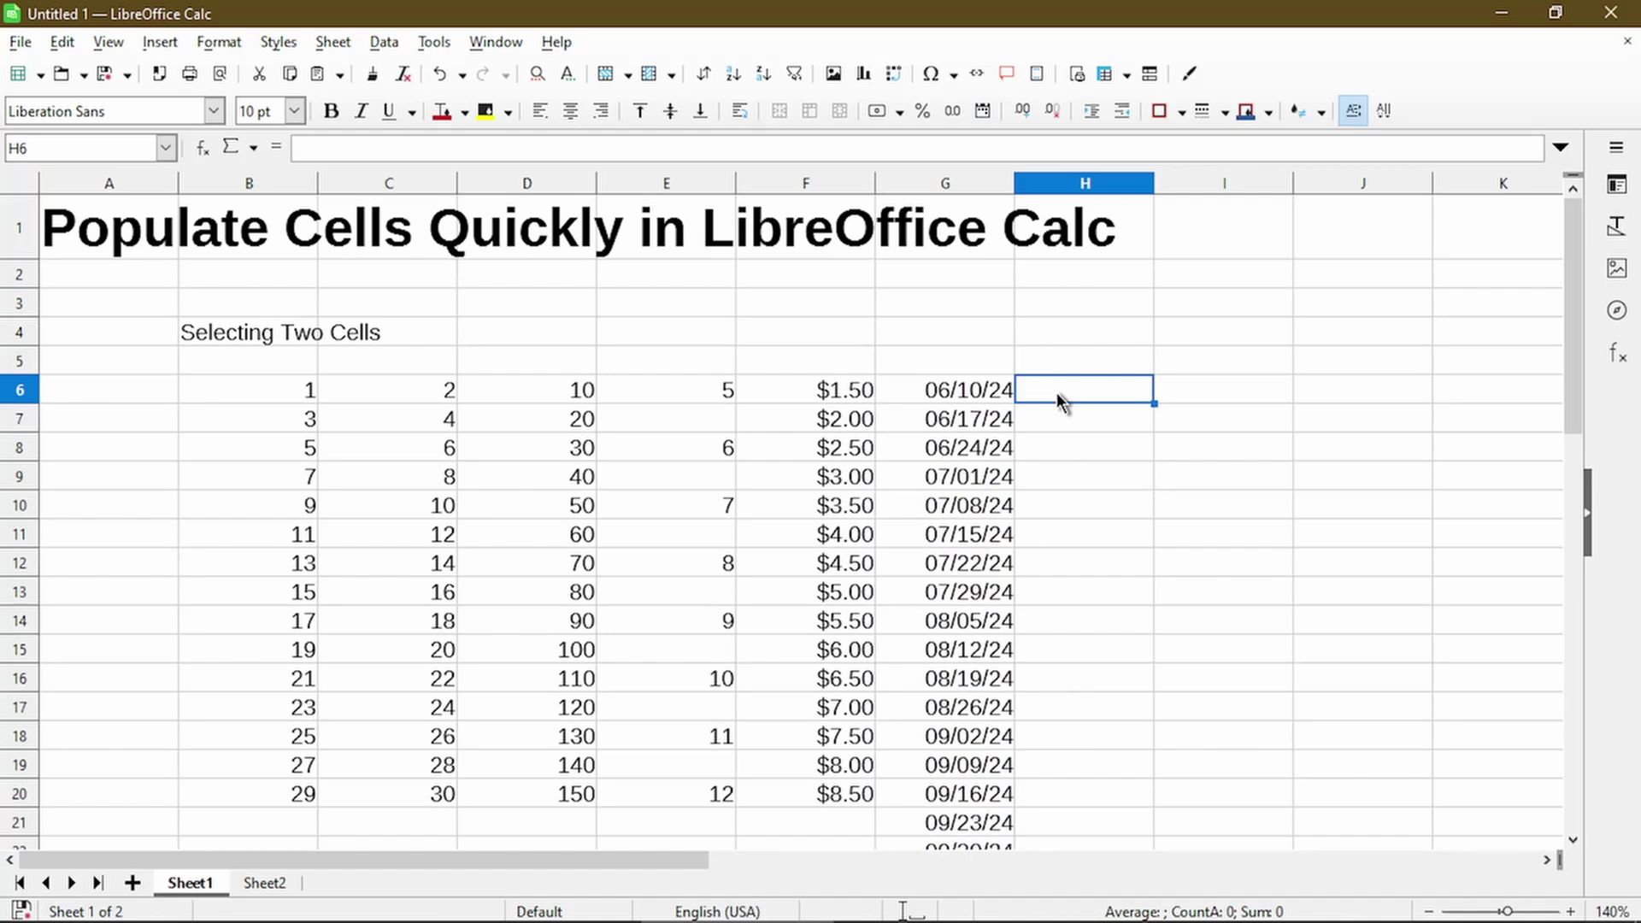
pyautogui.write('6/30/24')
pyautogui.press('Return')
pyautogui.write('7/31/24')
pyautogui.moveTo(1056, 392); pyautogui.dragTo(1164, 836)
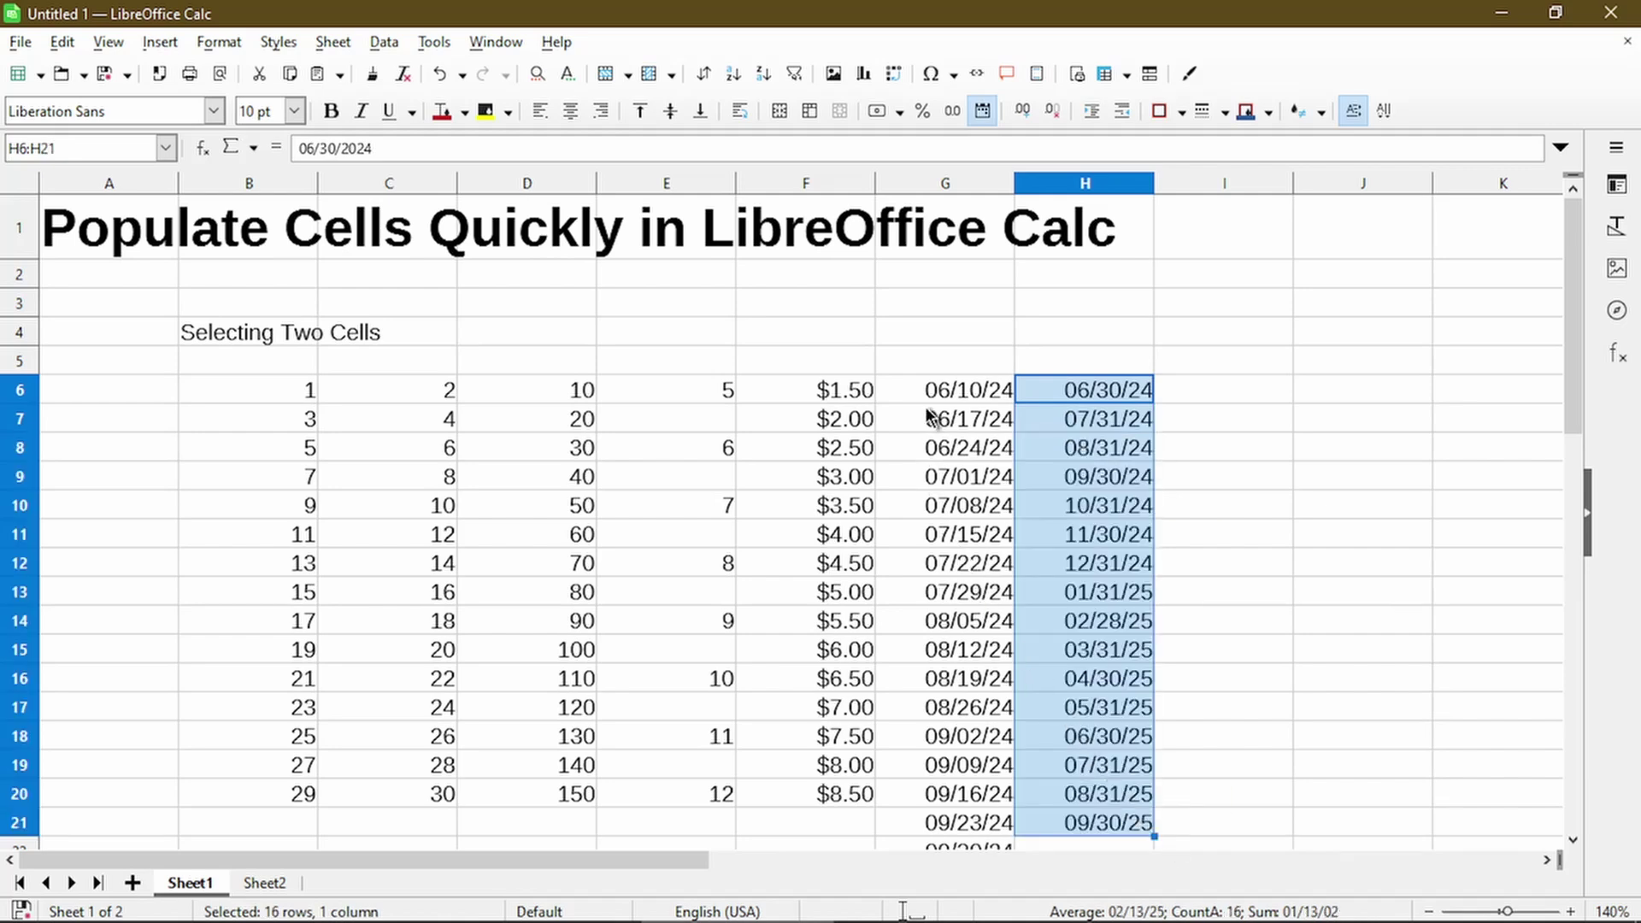
# Add the headings 'Weekly' in G5 and 'Monthly' in H5
pyautogui.click(911, 362)
pyautogui.write('W')
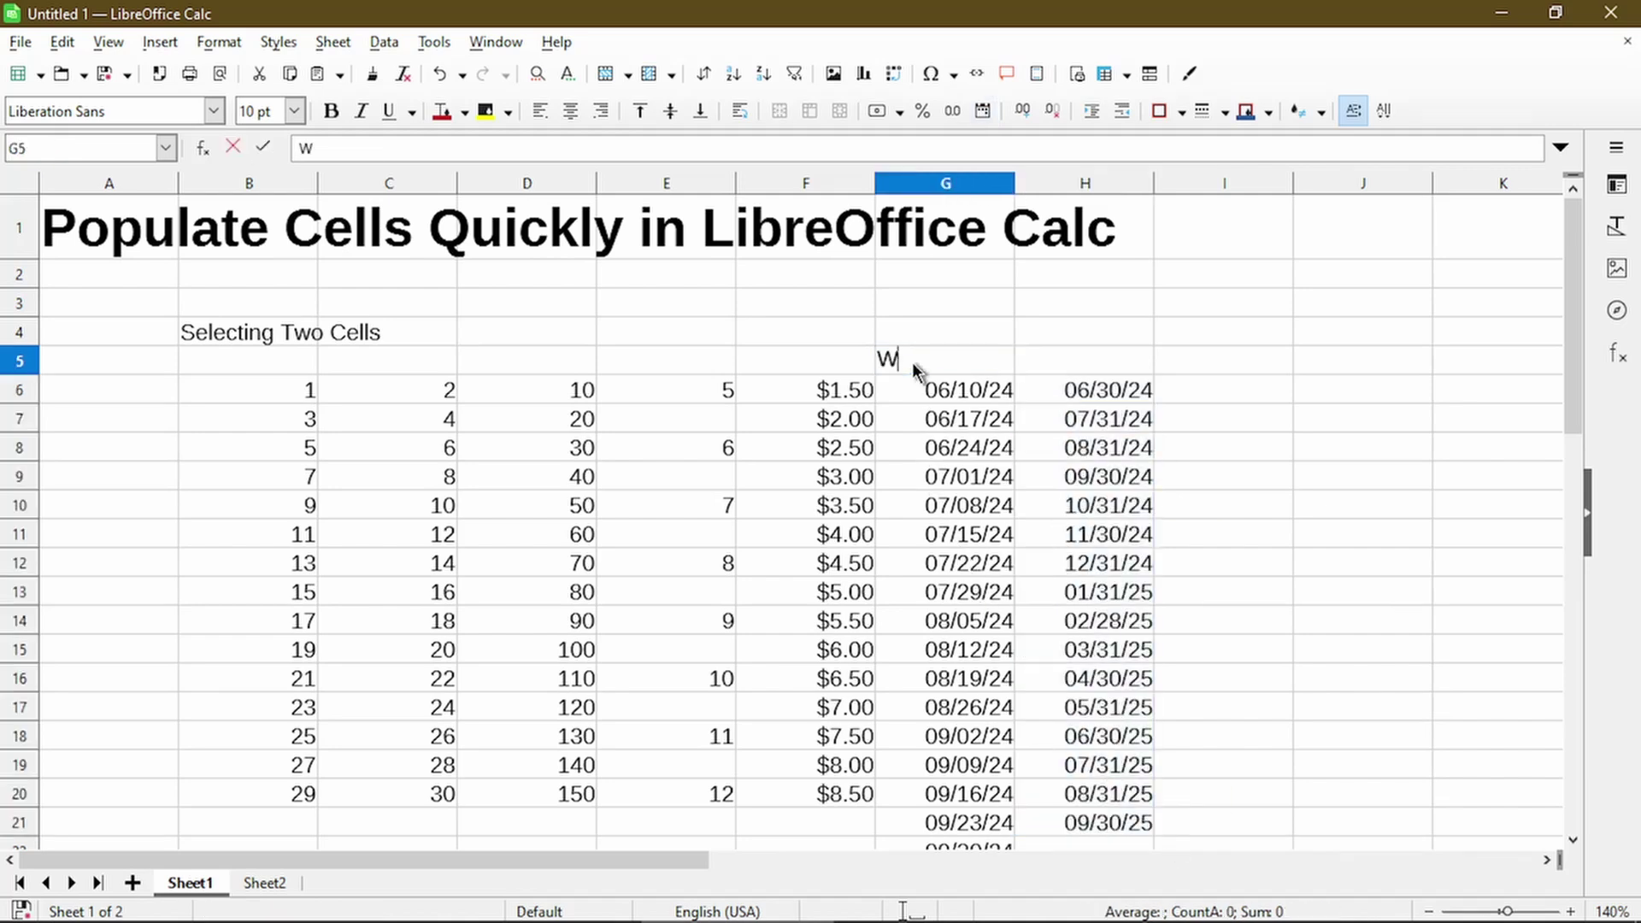
pyautogui.write('eekly')
pyautogui.press('Tab')
pyautogui.write('M')
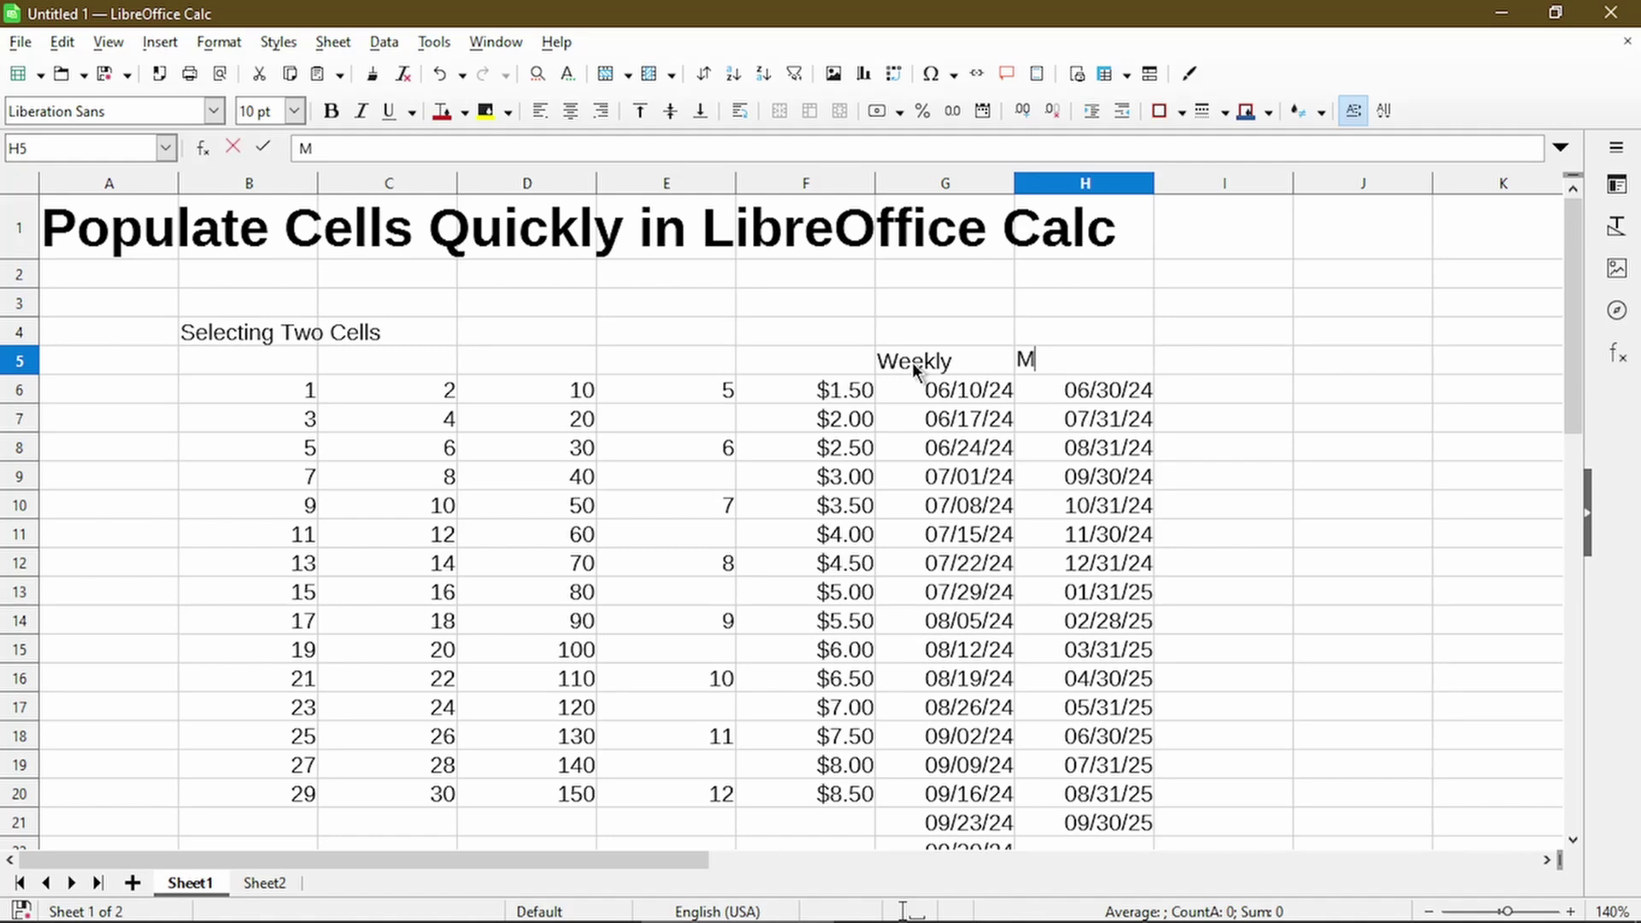
pyautogui.write('onthly')
pyautogui.press('Return')
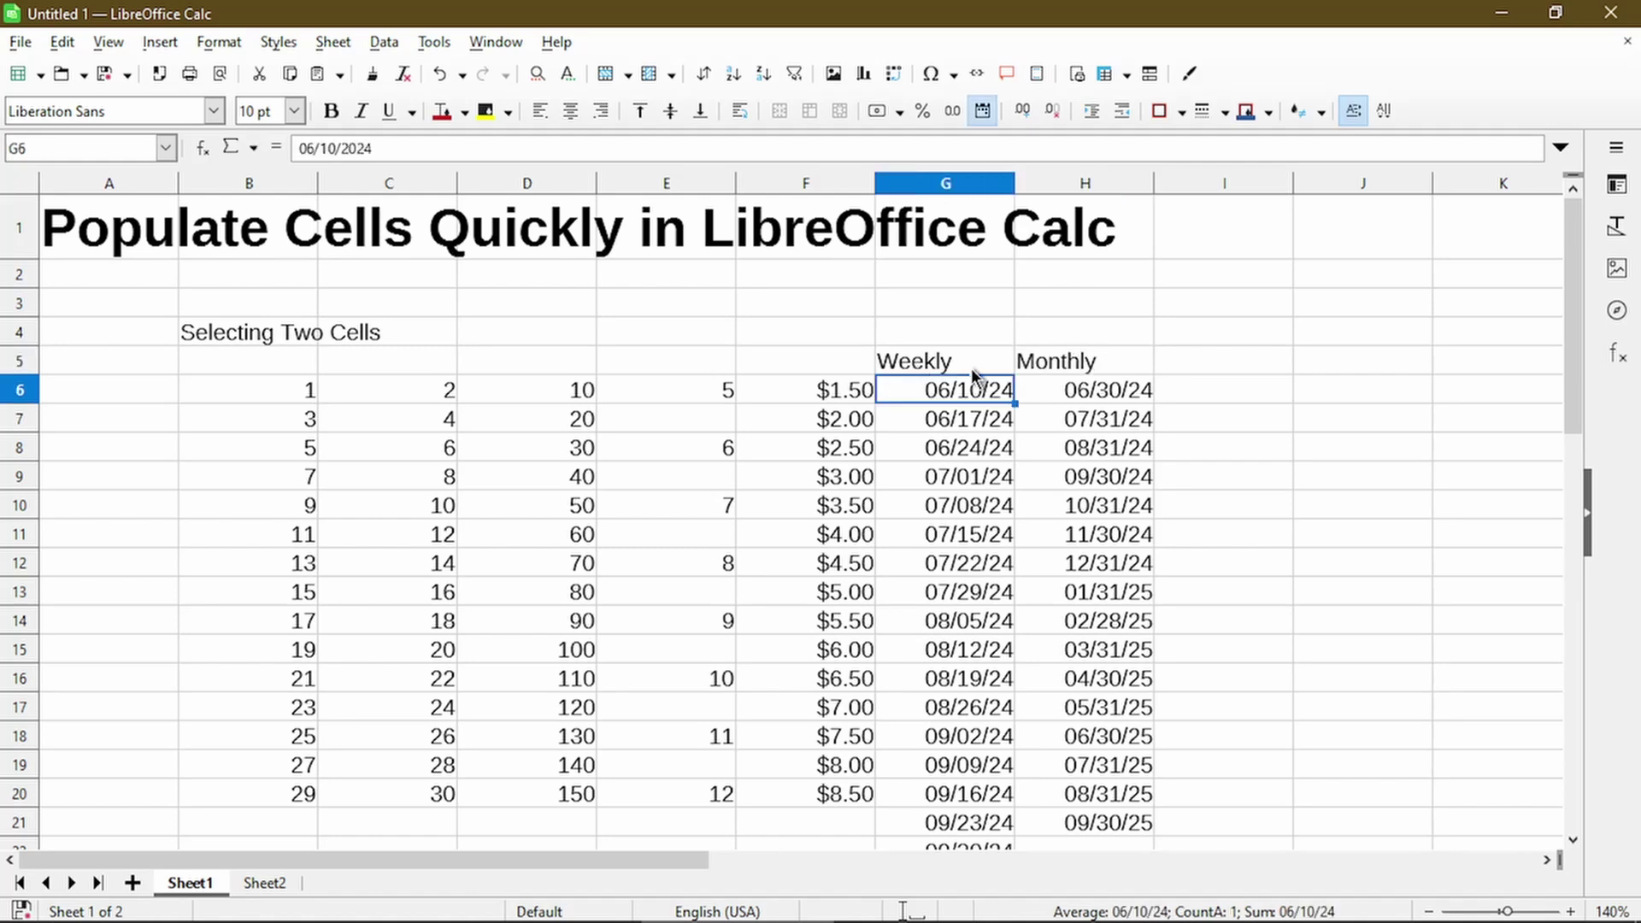
pyautogui.click(1188, 362)
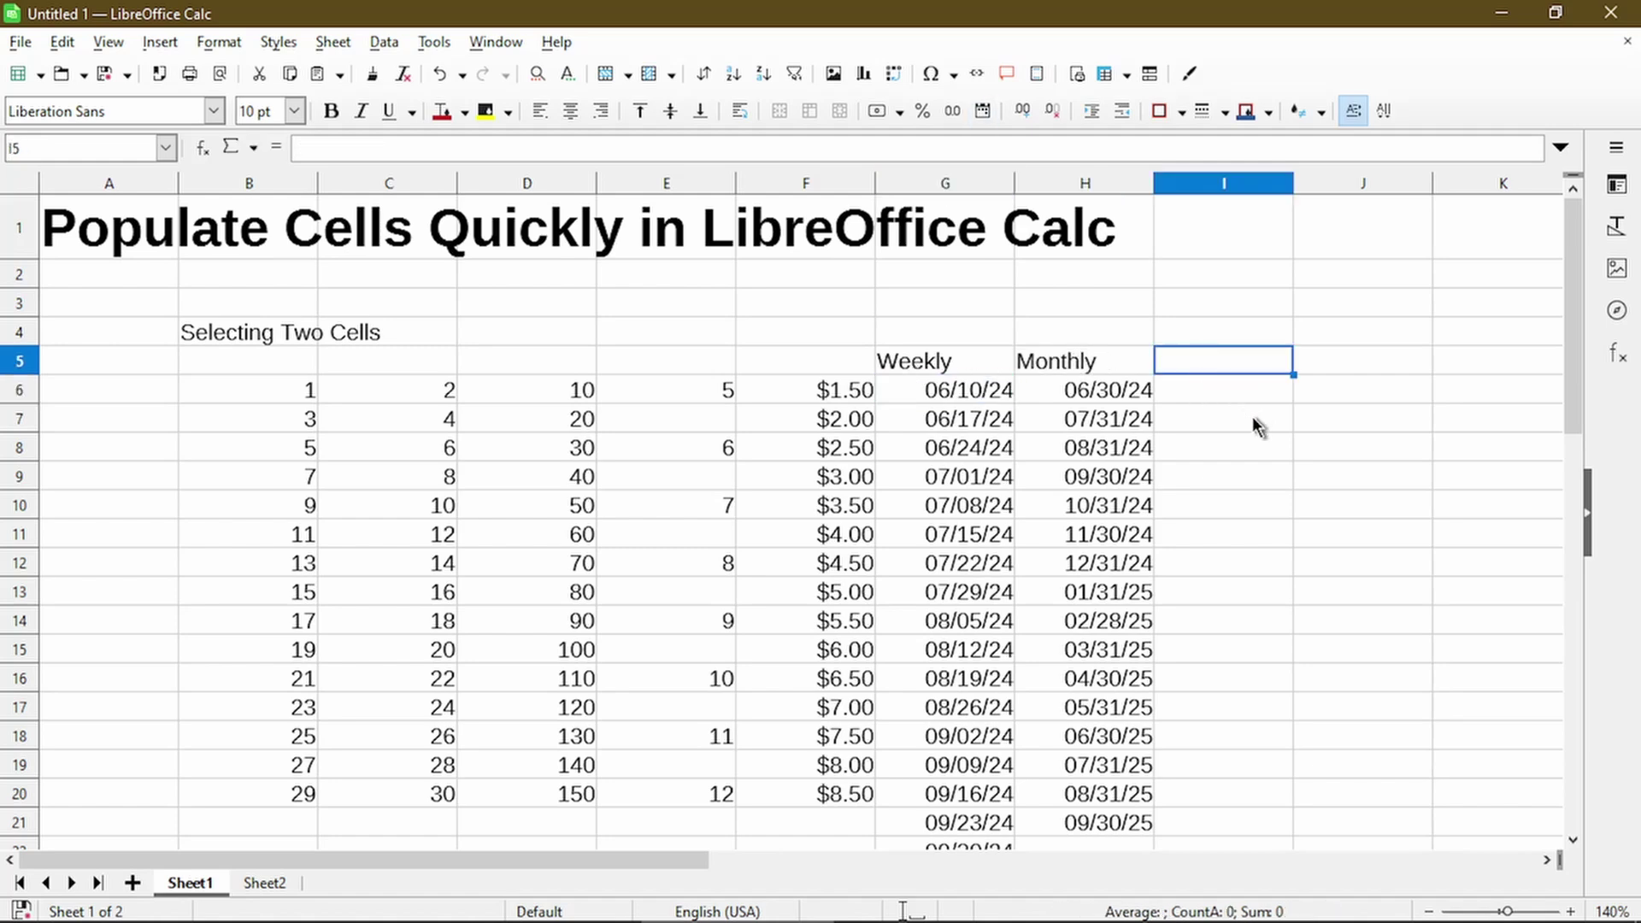
# Enter 50 and 45 in J6:J7 and fill down to J21, descending by 5 to -25
pyautogui.click(1306, 398)
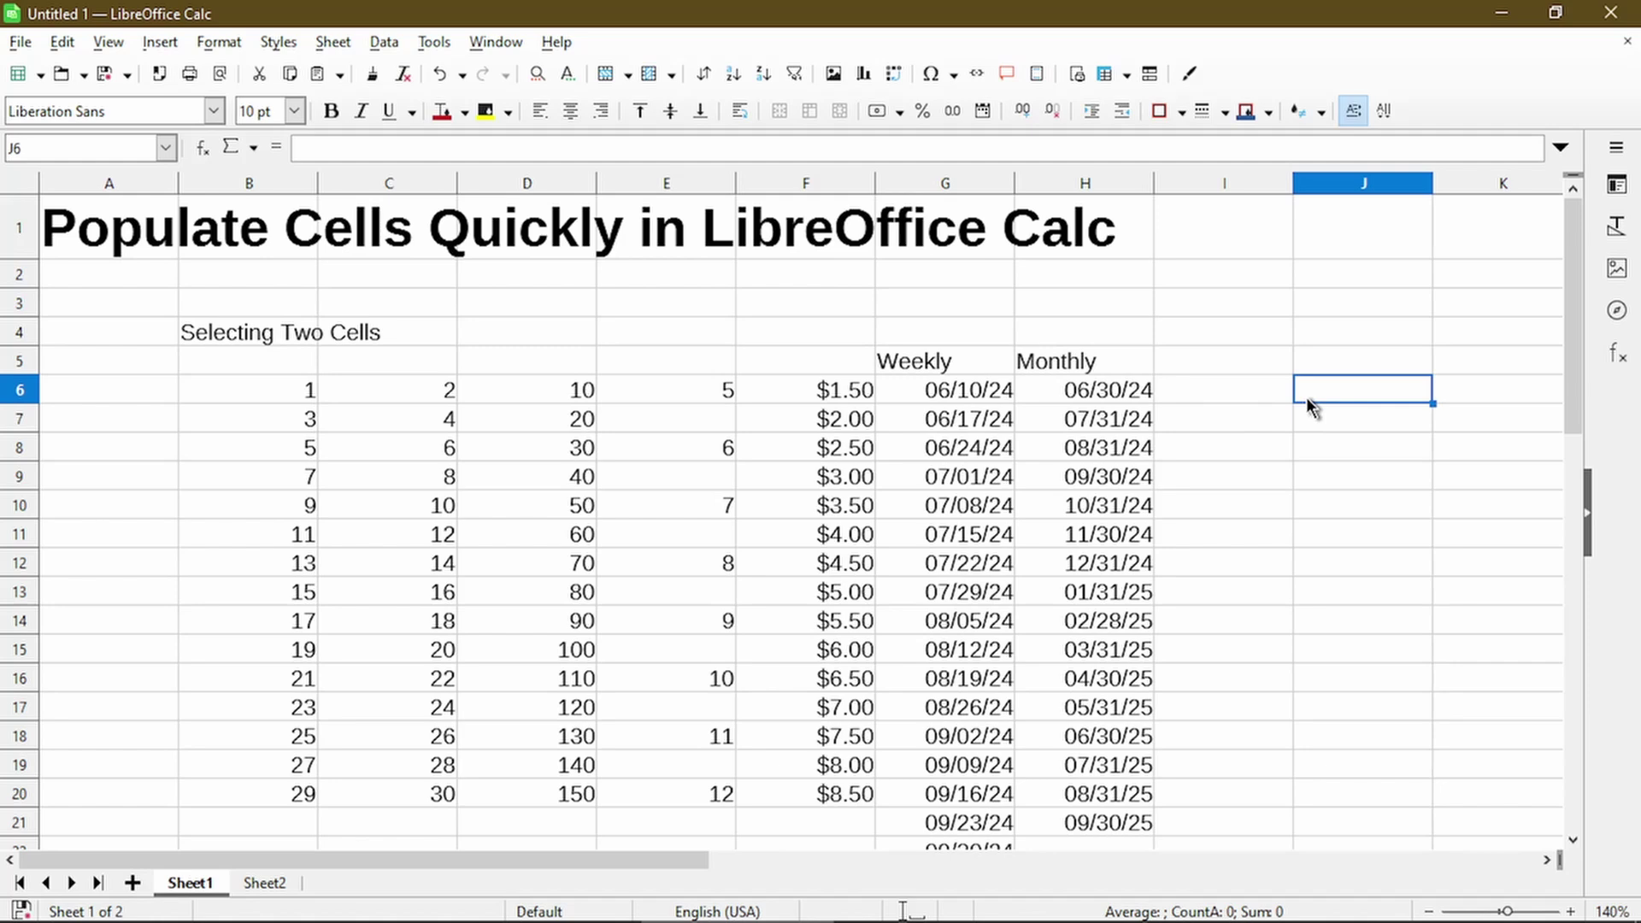
pyautogui.write('50')
pyautogui.press('Return')
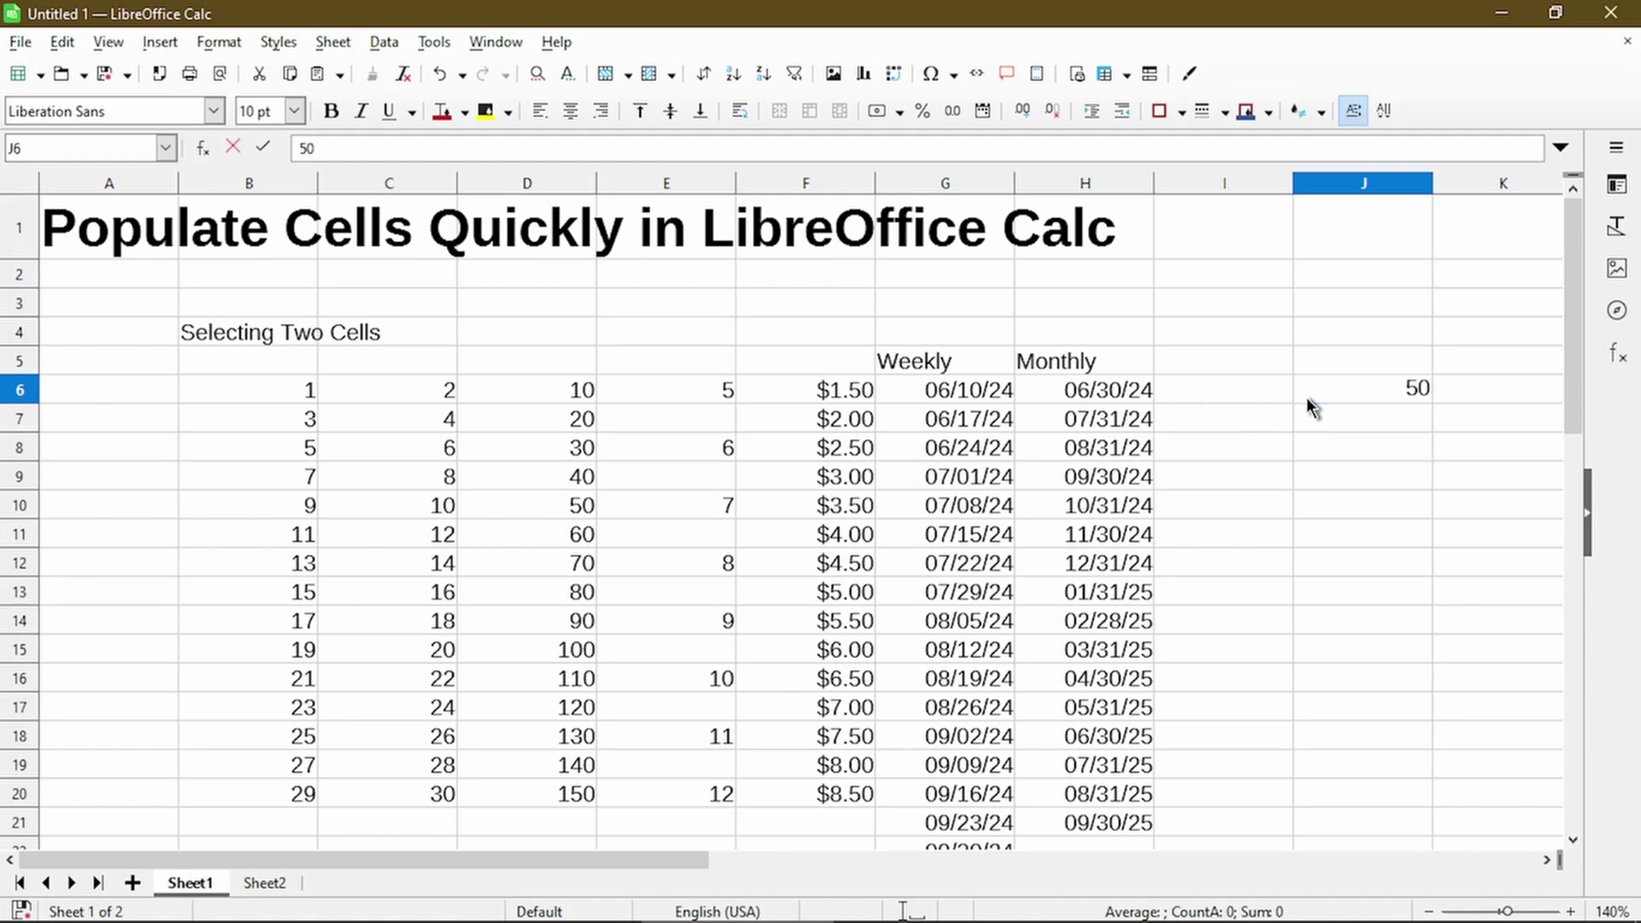
pyautogui.write('45')
pyautogui.press('Return')
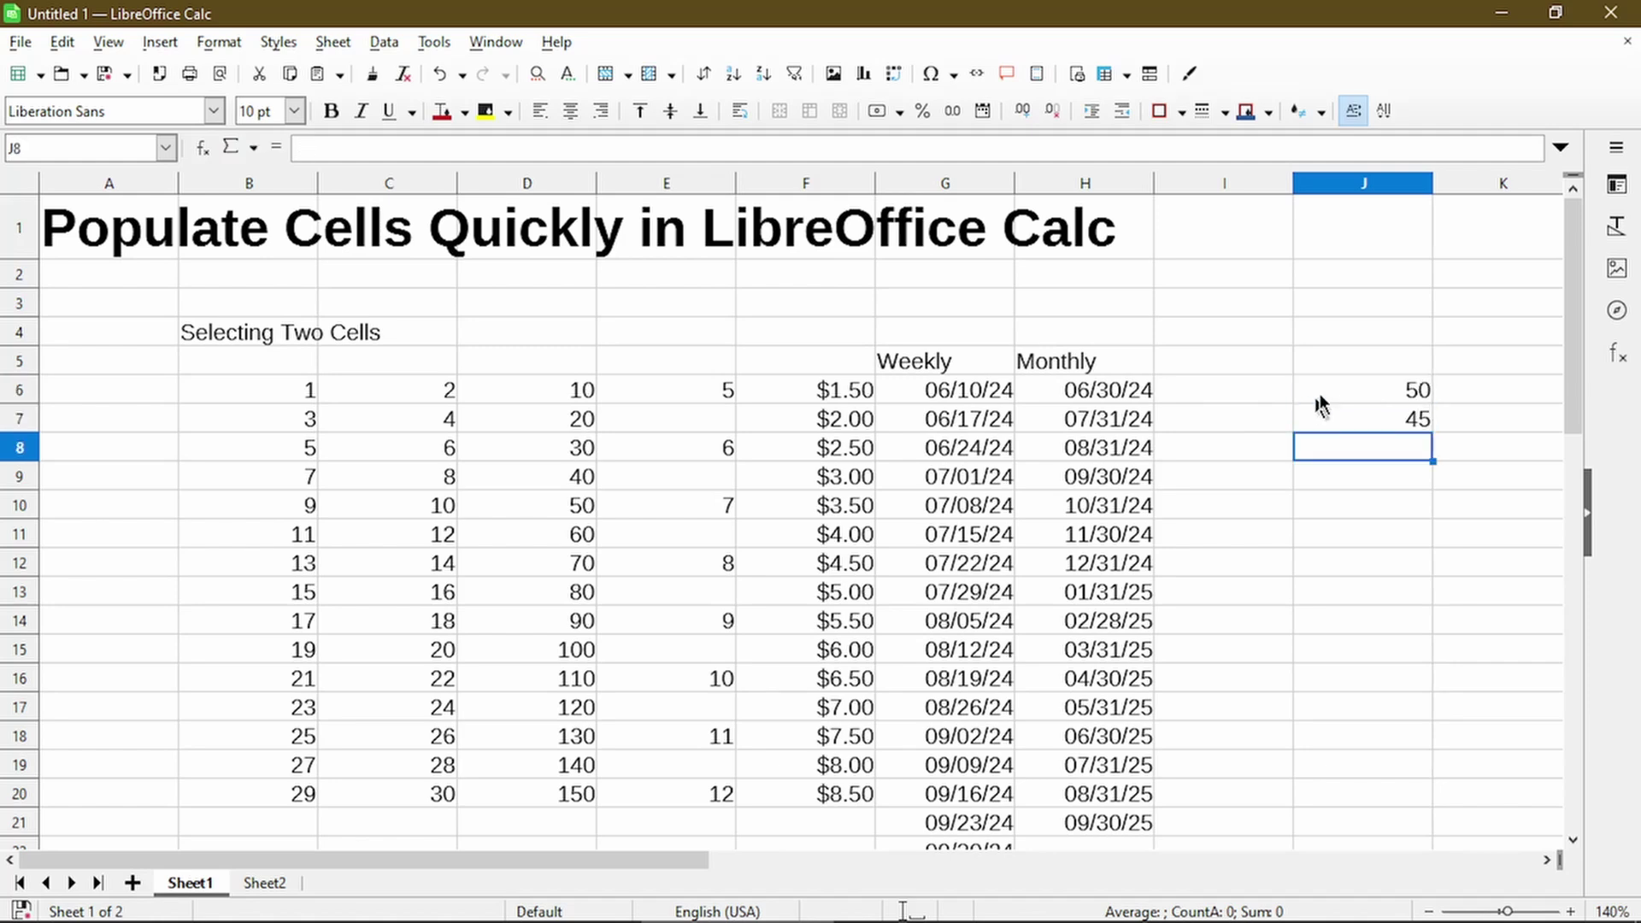
pyautogui.moveTo(1320, 393); pyautogui.dragTo(1433, 833)
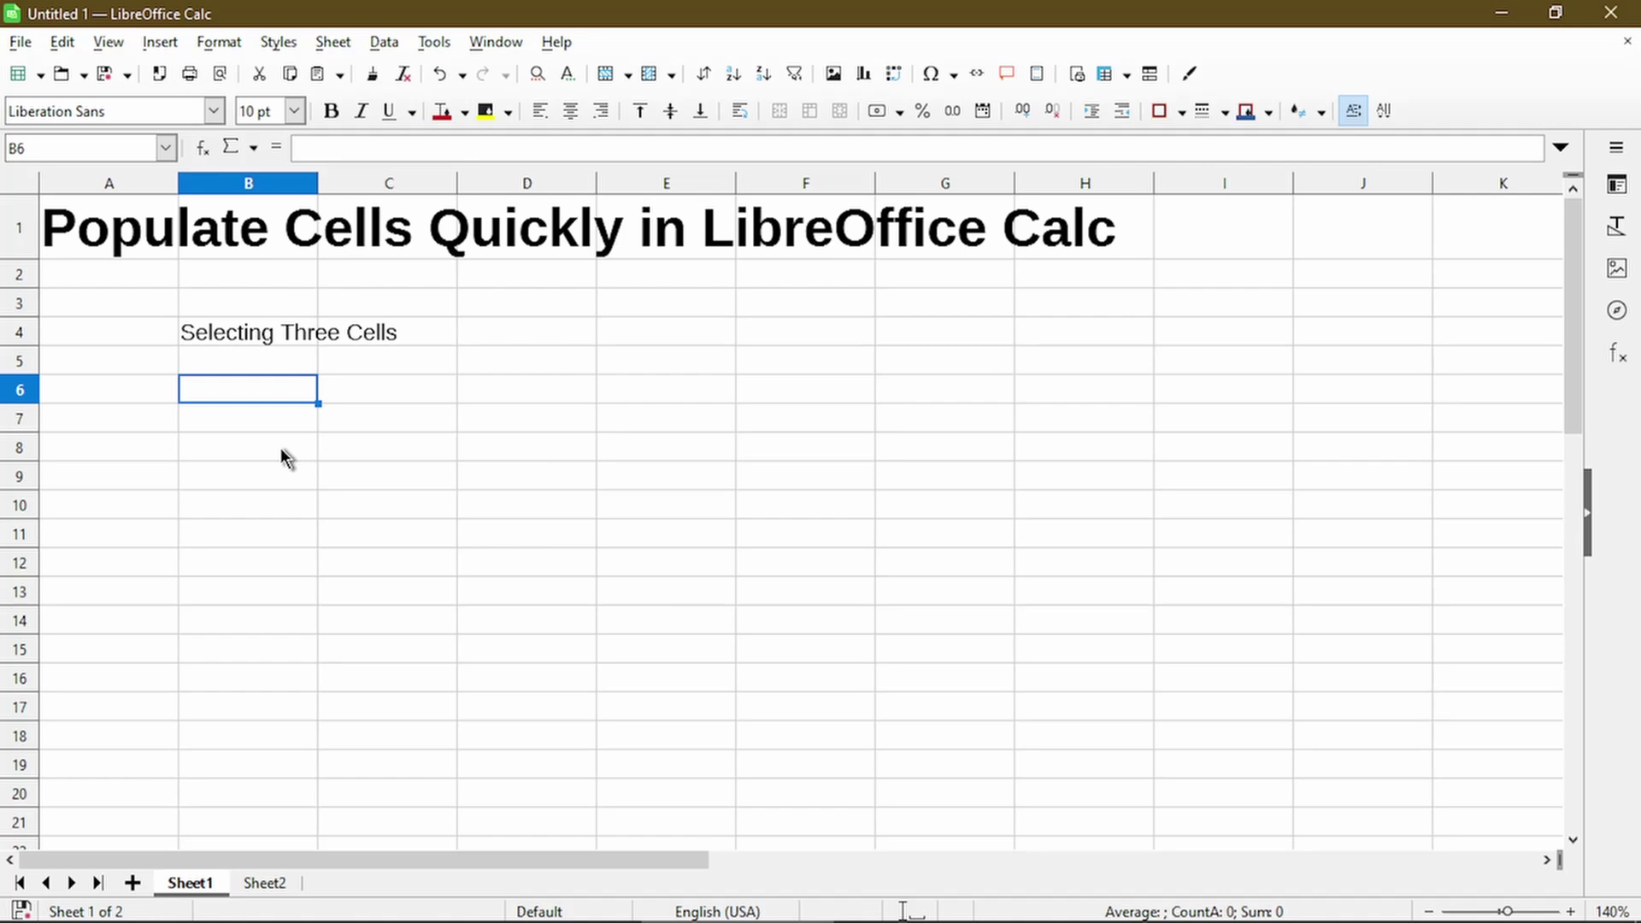
# Enter 1, 3, 5 in B6:B8 and extend the odd-number series to 29 in B20
pyautogui.write('1')
pyautogui.press('Return')
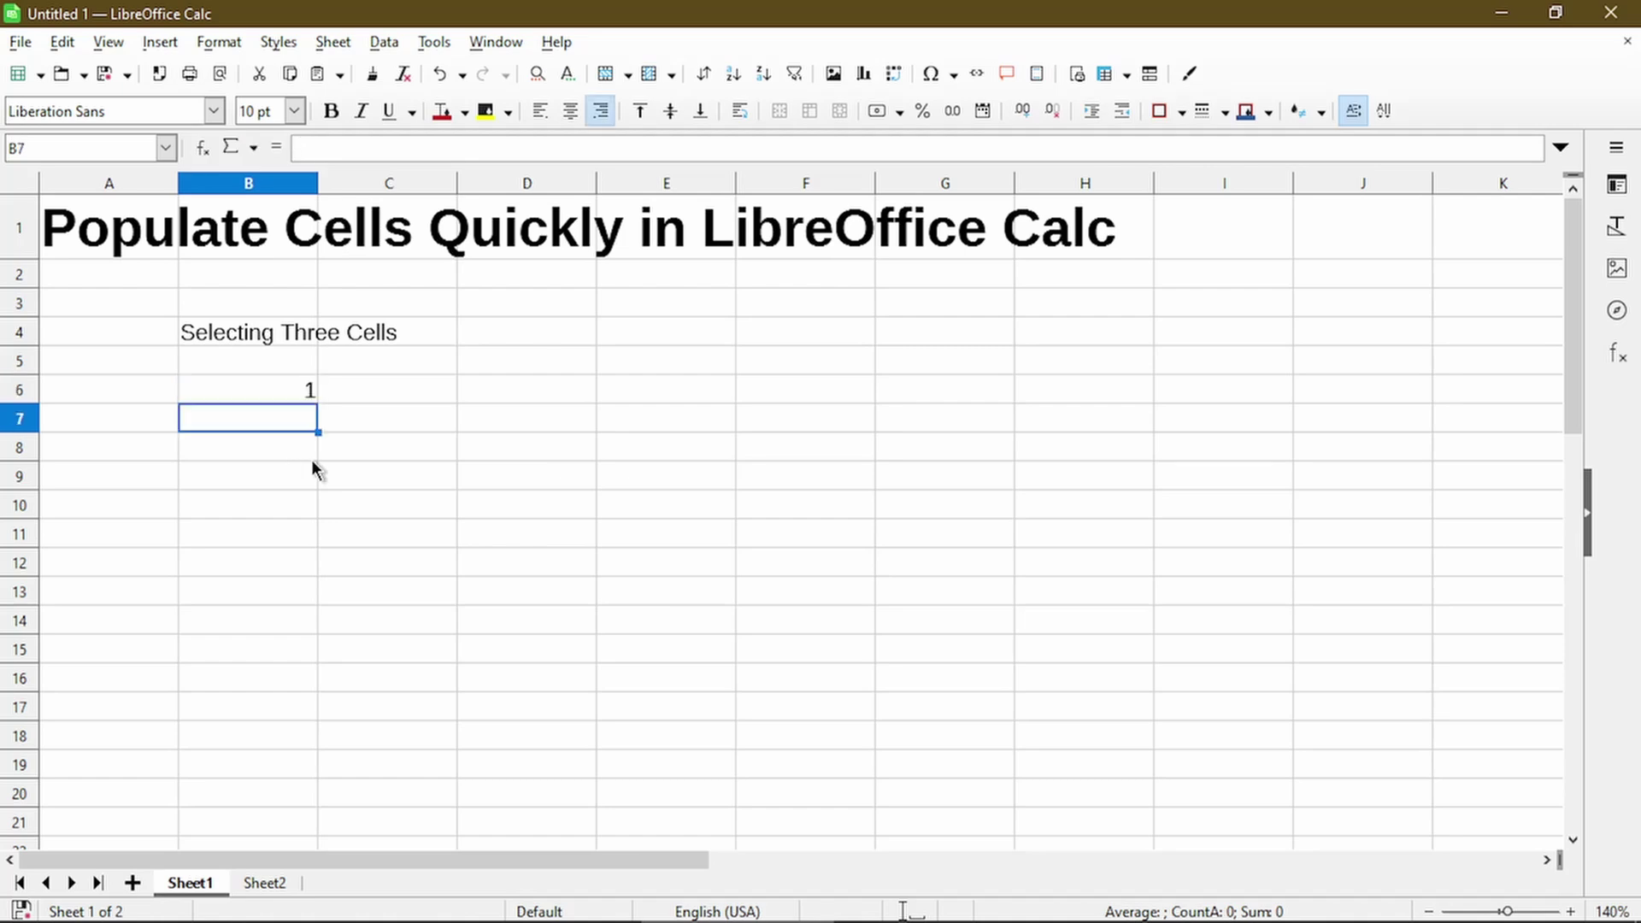
pyautogui.write('3')
pyautogui.press('Return')
pyautogui.write('5')
pyautogui.press('Return')
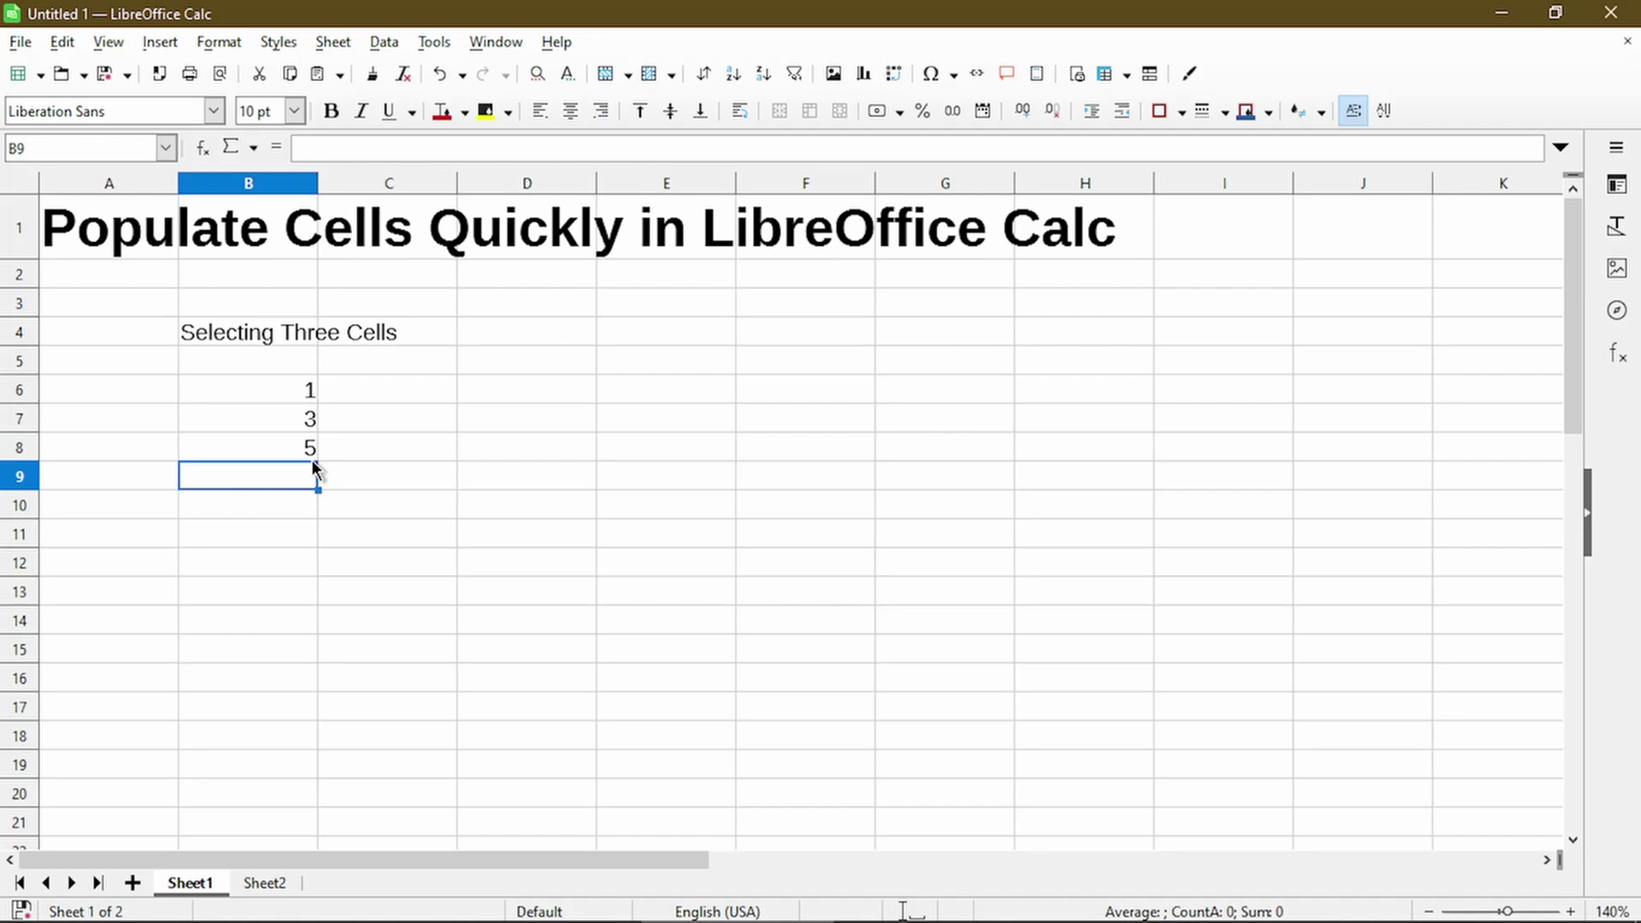
pyautogui.moveTo(280, 397); pyautogui.dragTo(340, 816)
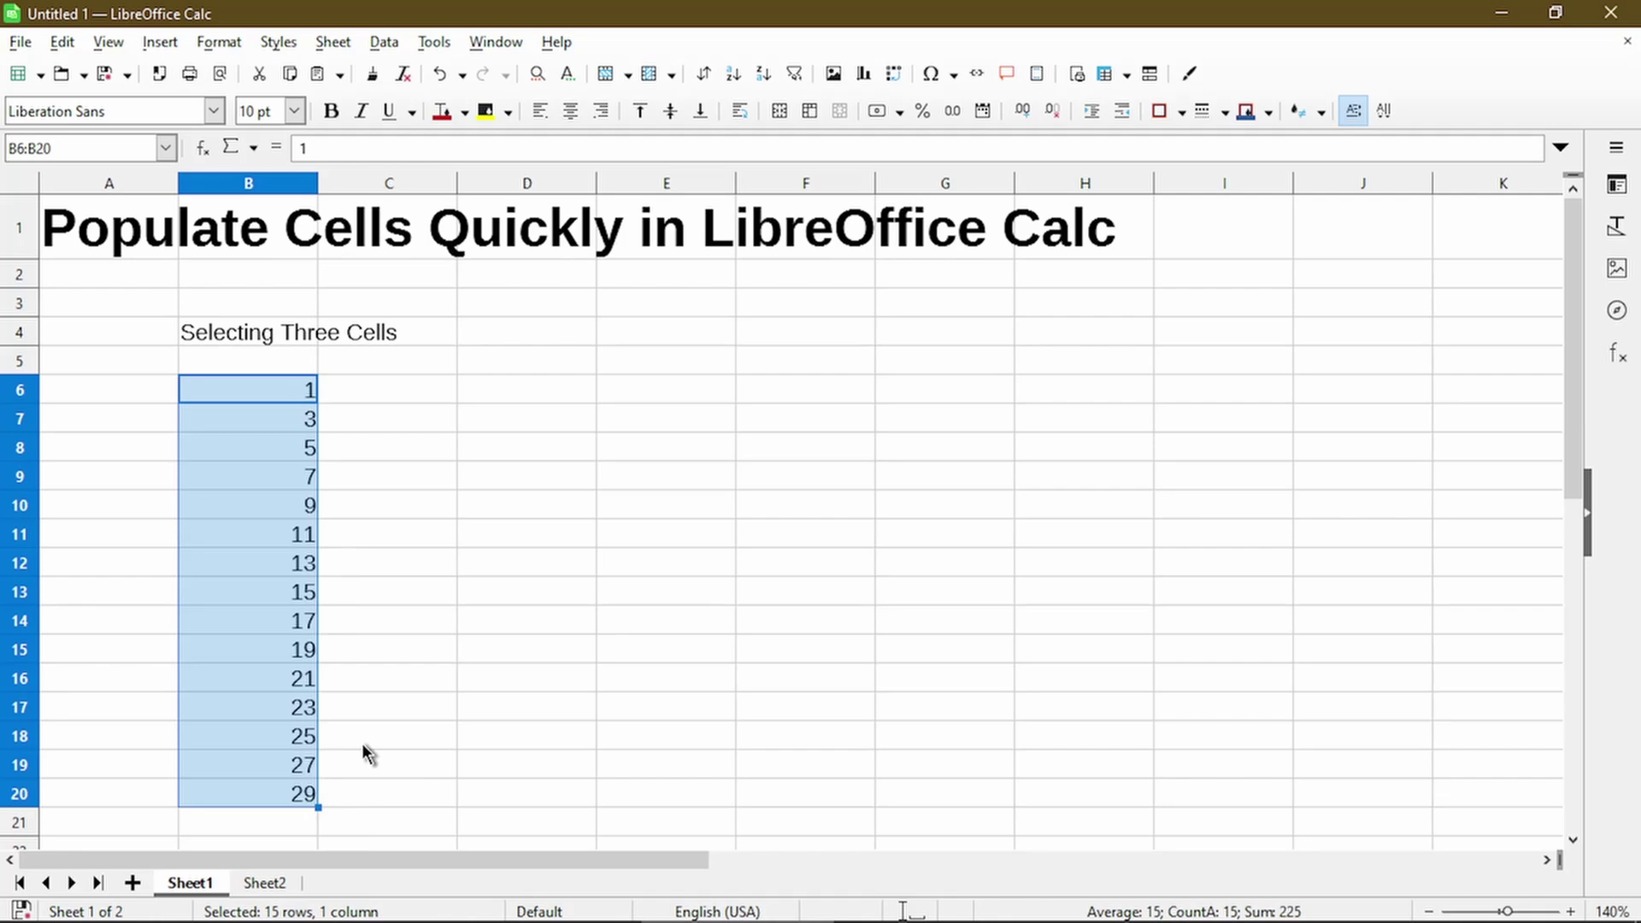
pyautogui.click(408, 389)
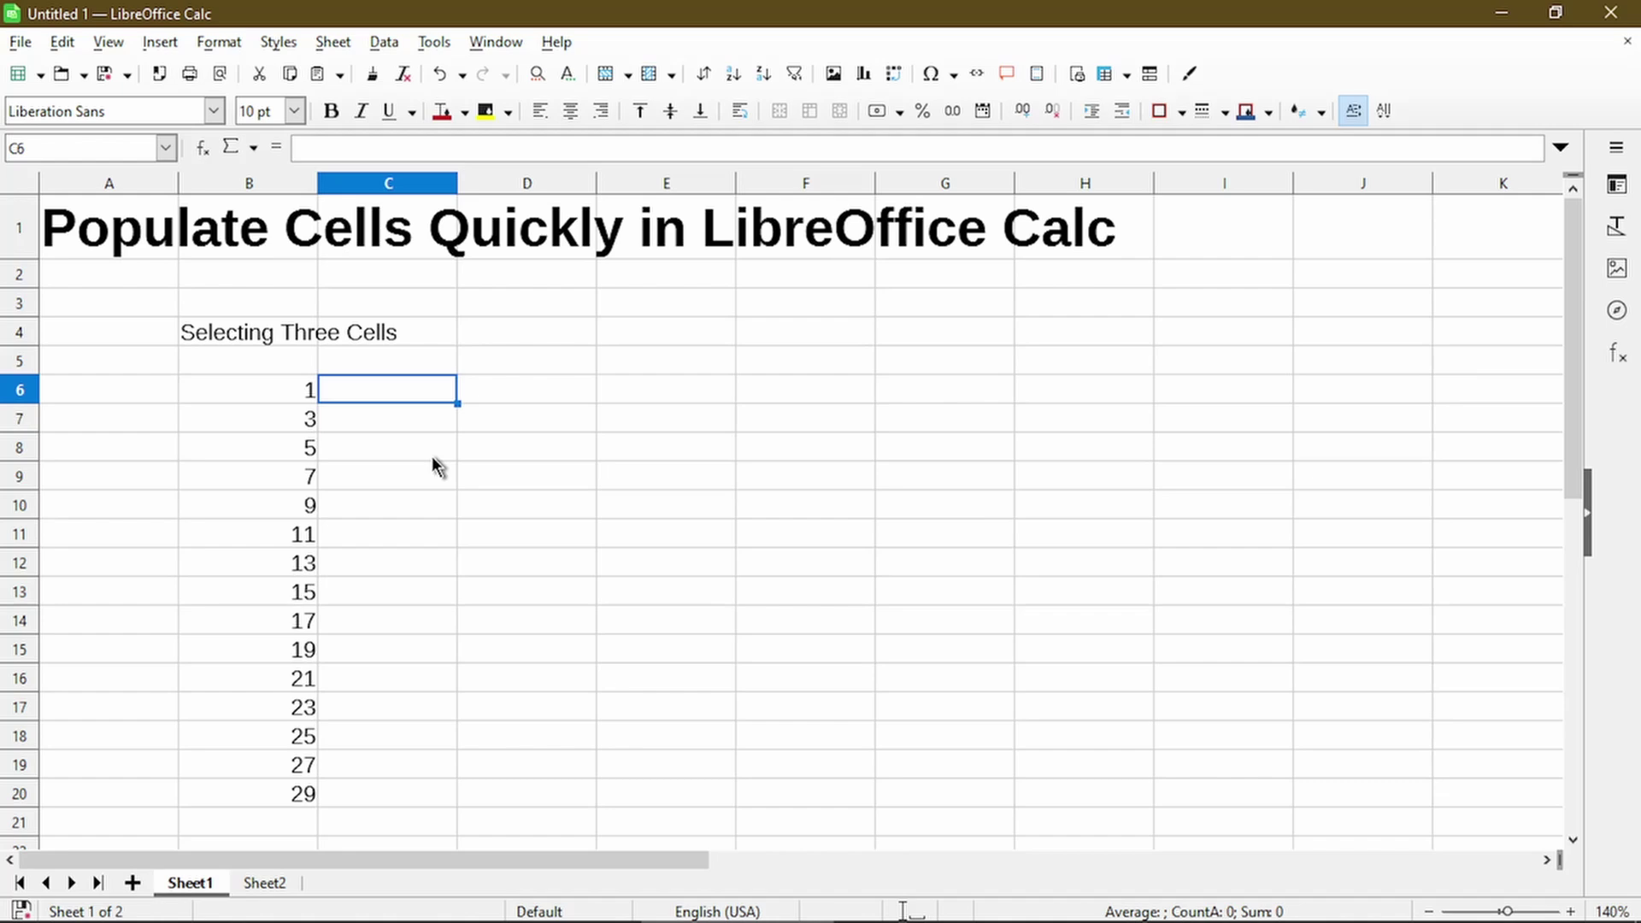
# Enter 1, 100, 500 in C6:C8 and extend the rising cycle down to C20
pyautogui.write('1')
pyautogui.press('Return')
pyautogui.write('100')
pyautogui.press('Return')
pyautogui.write('500')
pyautogui.press('Return')
pyautogui.moveTo(414, 384); pyautogui.dragTo(471, 820)
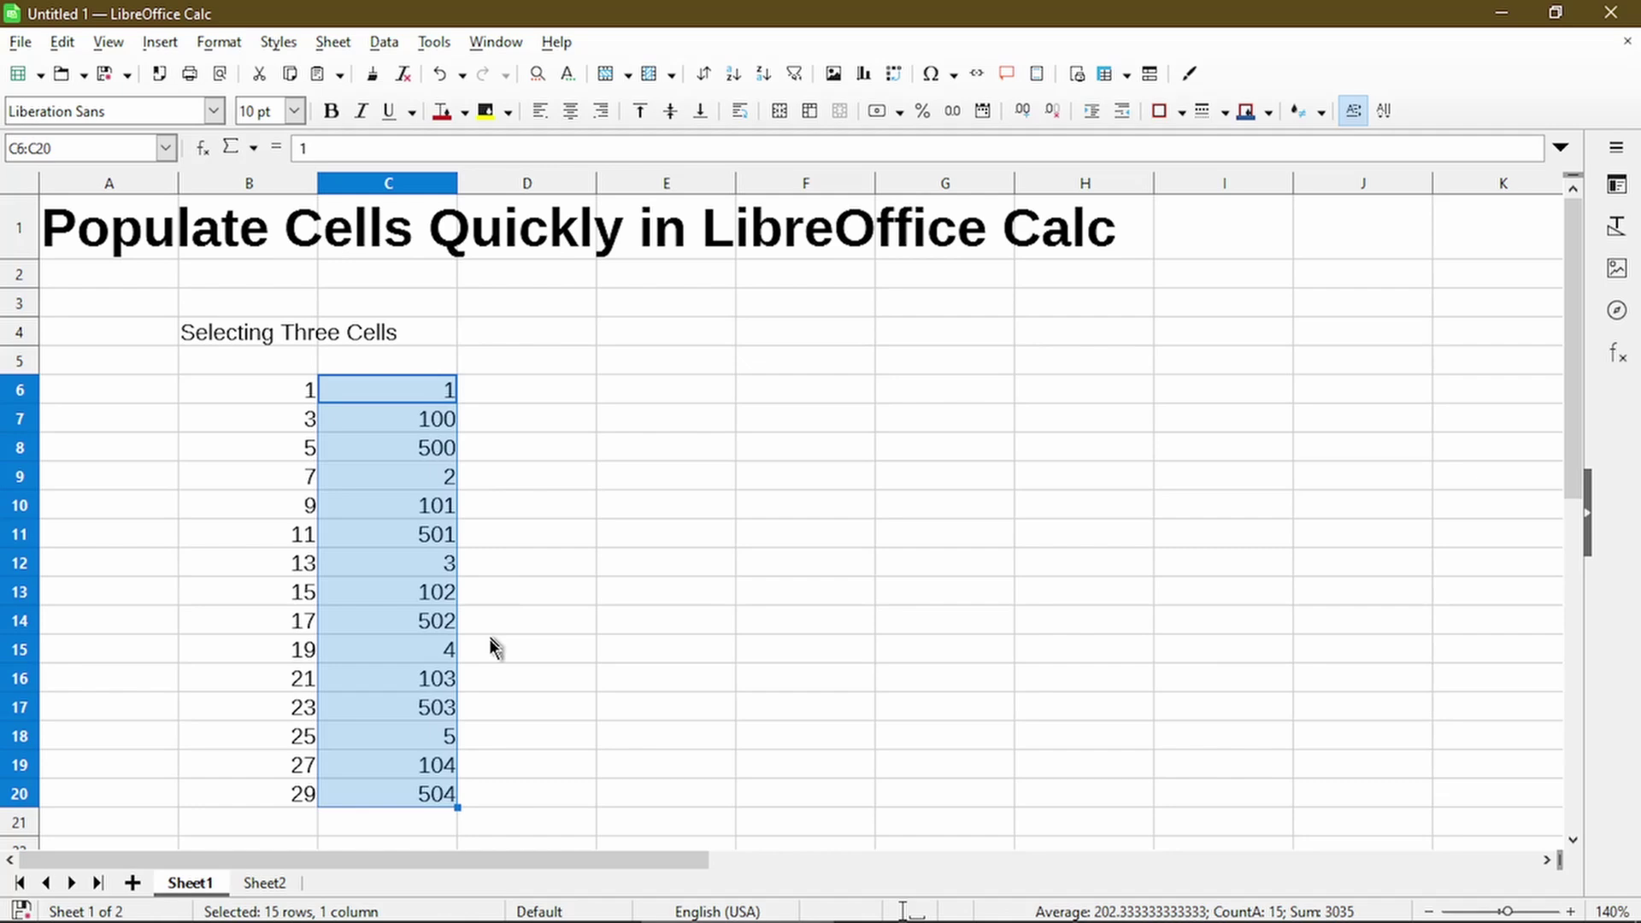
pyautogui.click(496, 440)
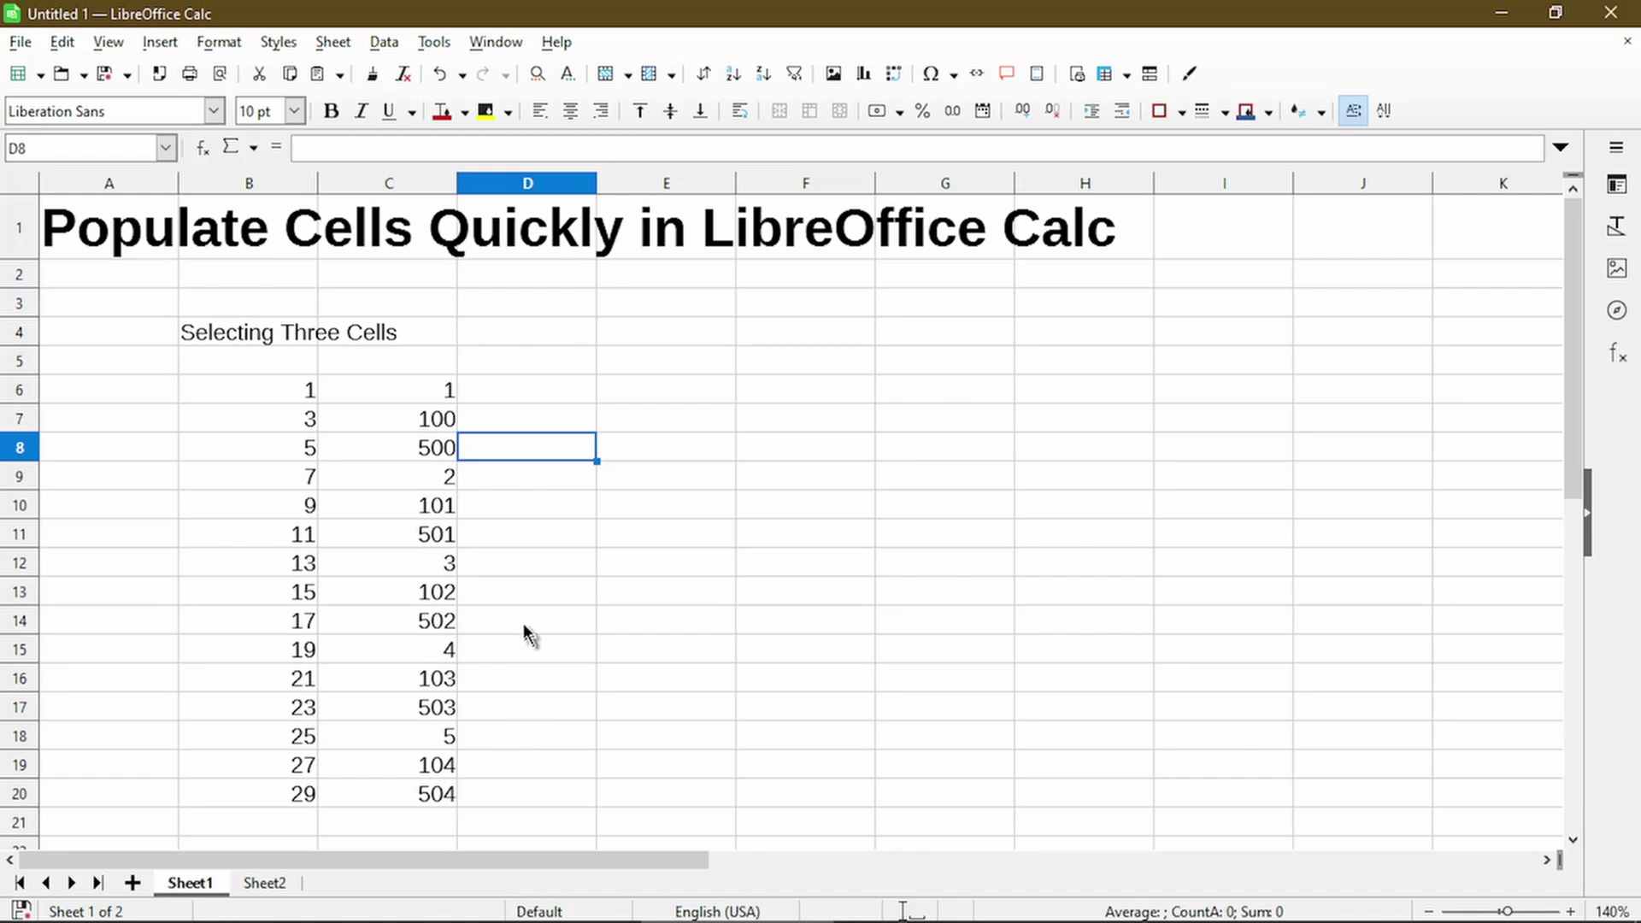
# Clear the old numbers from C6:C20
pyautogui.click(413, 391)
pyautogui.hotkey('ctrl', 'shift', 'Down')
pyautogui.press('Delete')
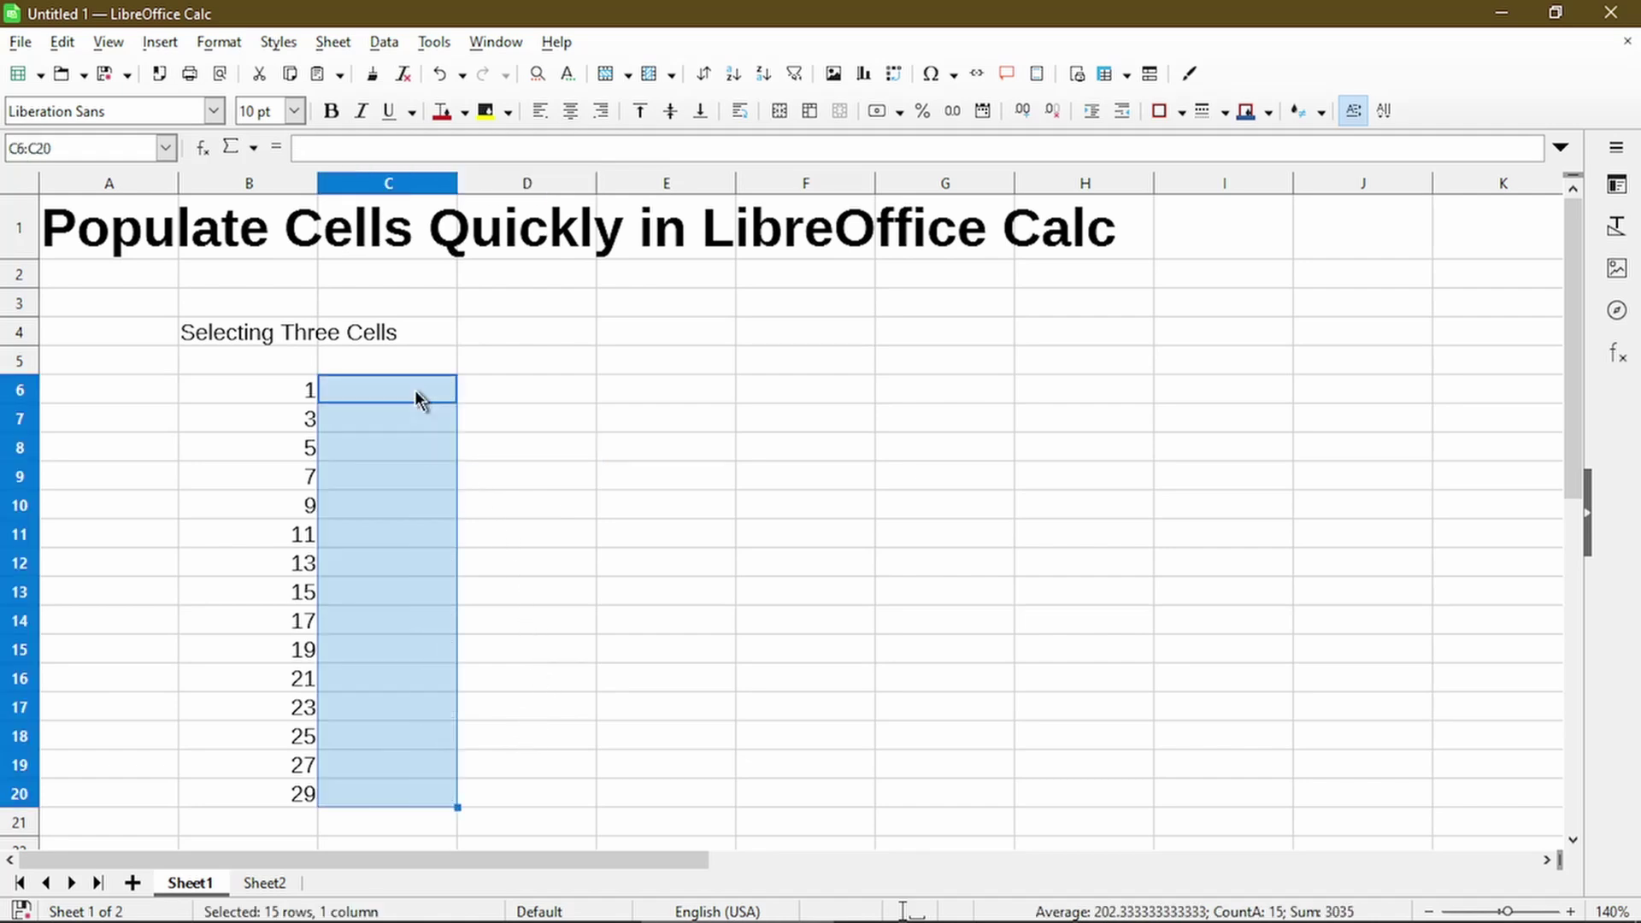
pyautogui.click(414, 392)
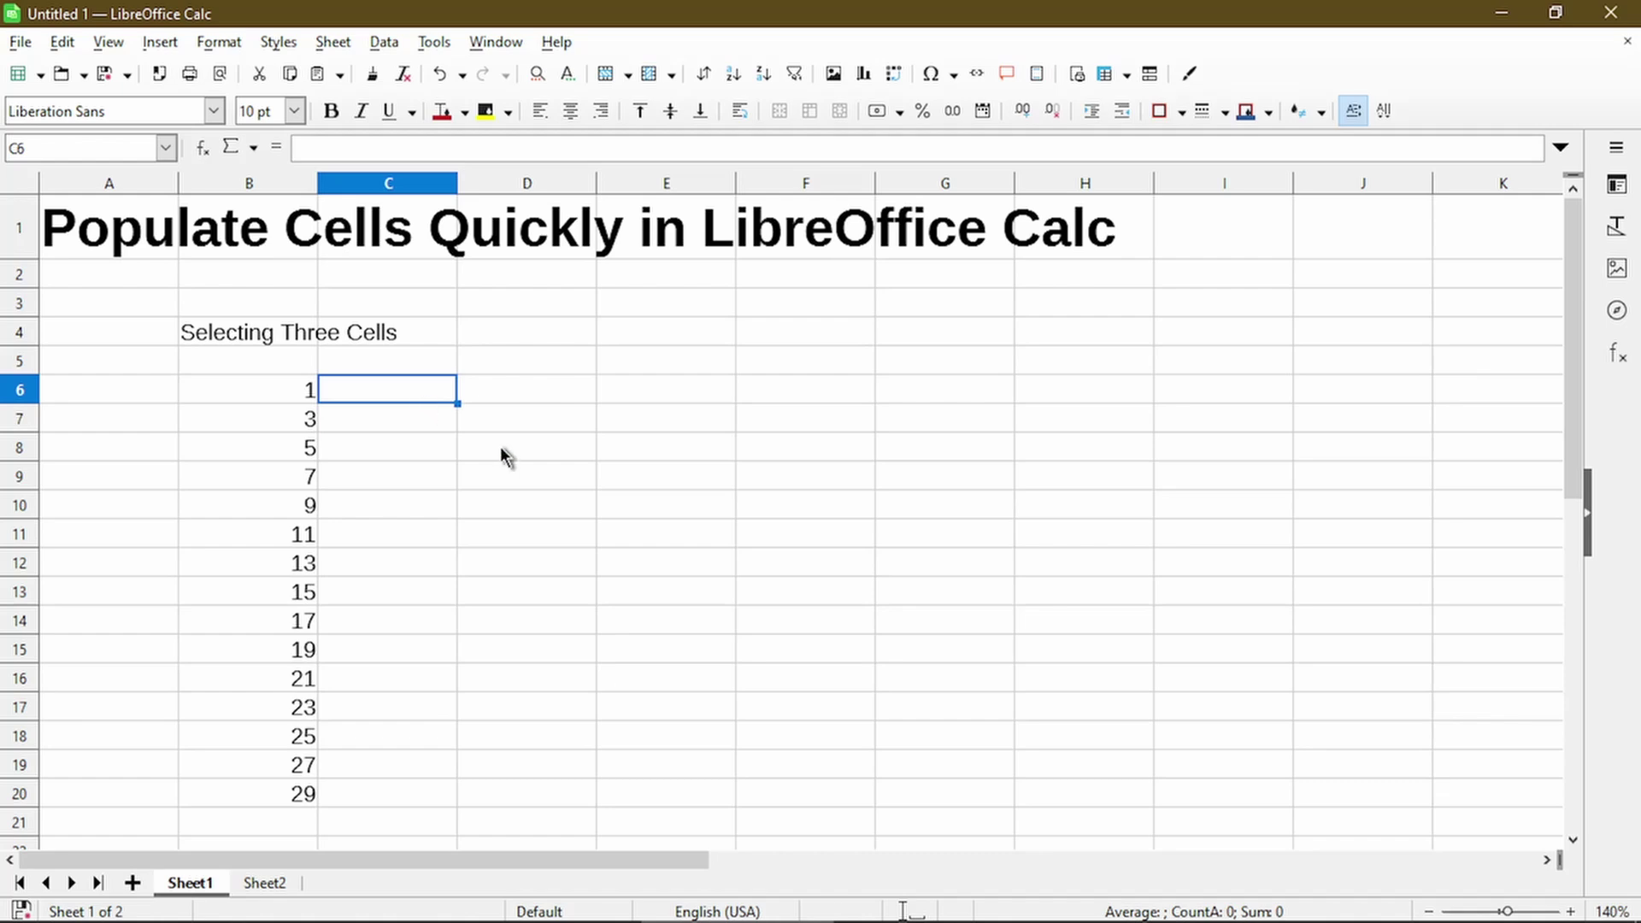
# Enter dates 6/1/ and 7/01/ in C6:C7 and fill monthly dates down to row 20
pyautogui.write('6/1/')
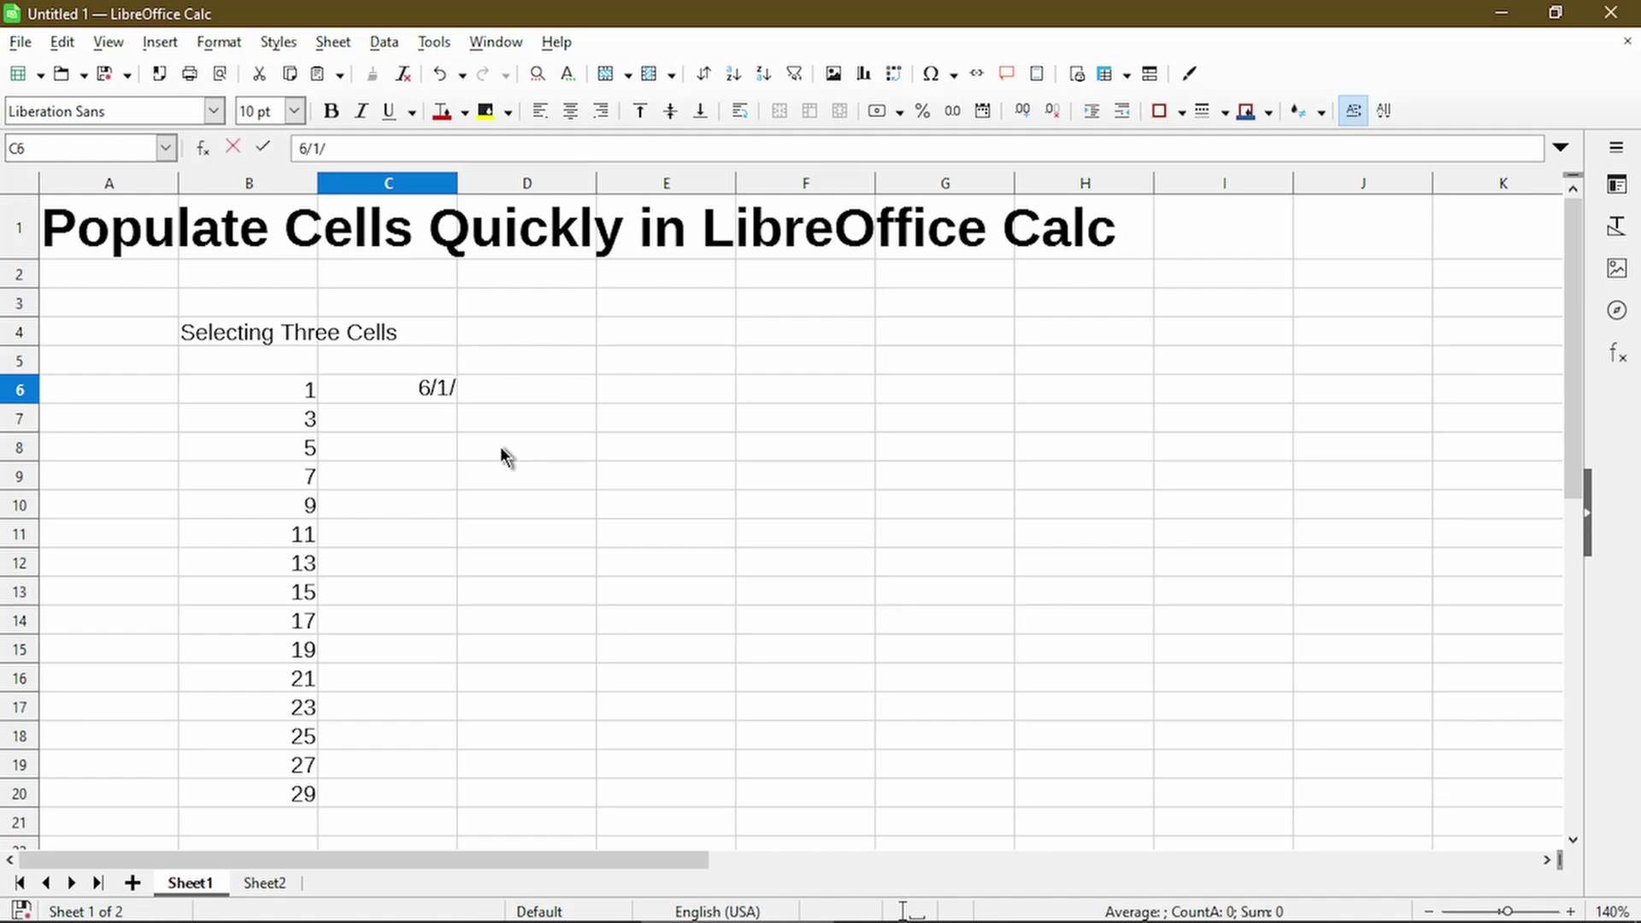
pyautogui.press('Return')
pyautogui.write('7/01/')
pyautogui.press('Return')
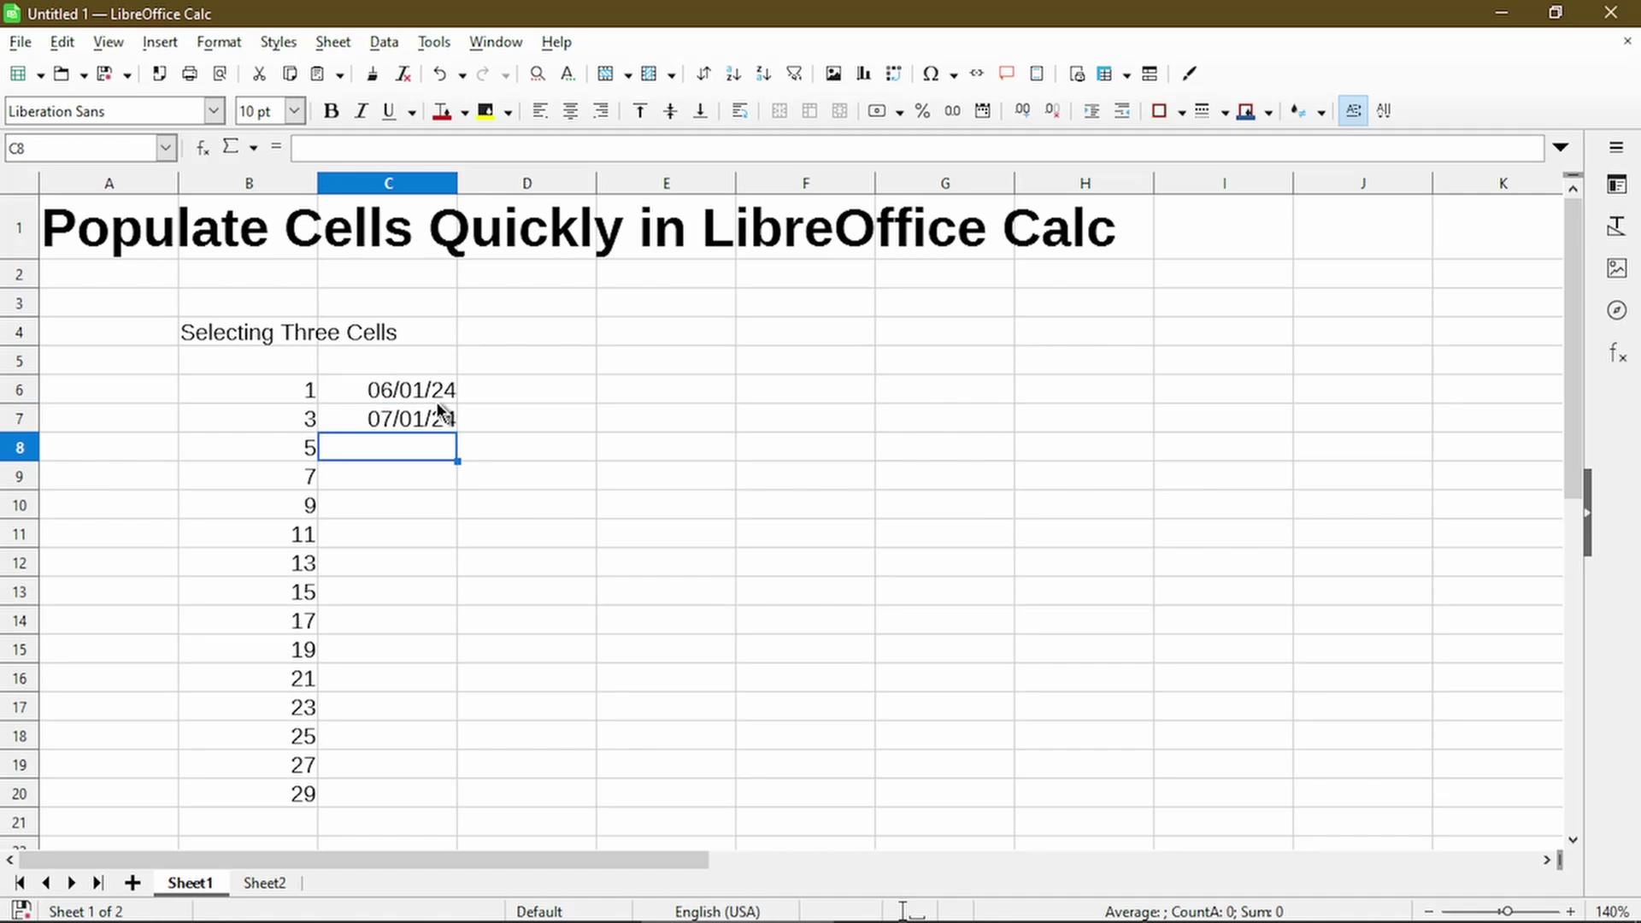
pyautogui.click(432, 396)
pyautogui.moveTo(421, 413); pyautogui.dragTo(418, 418)
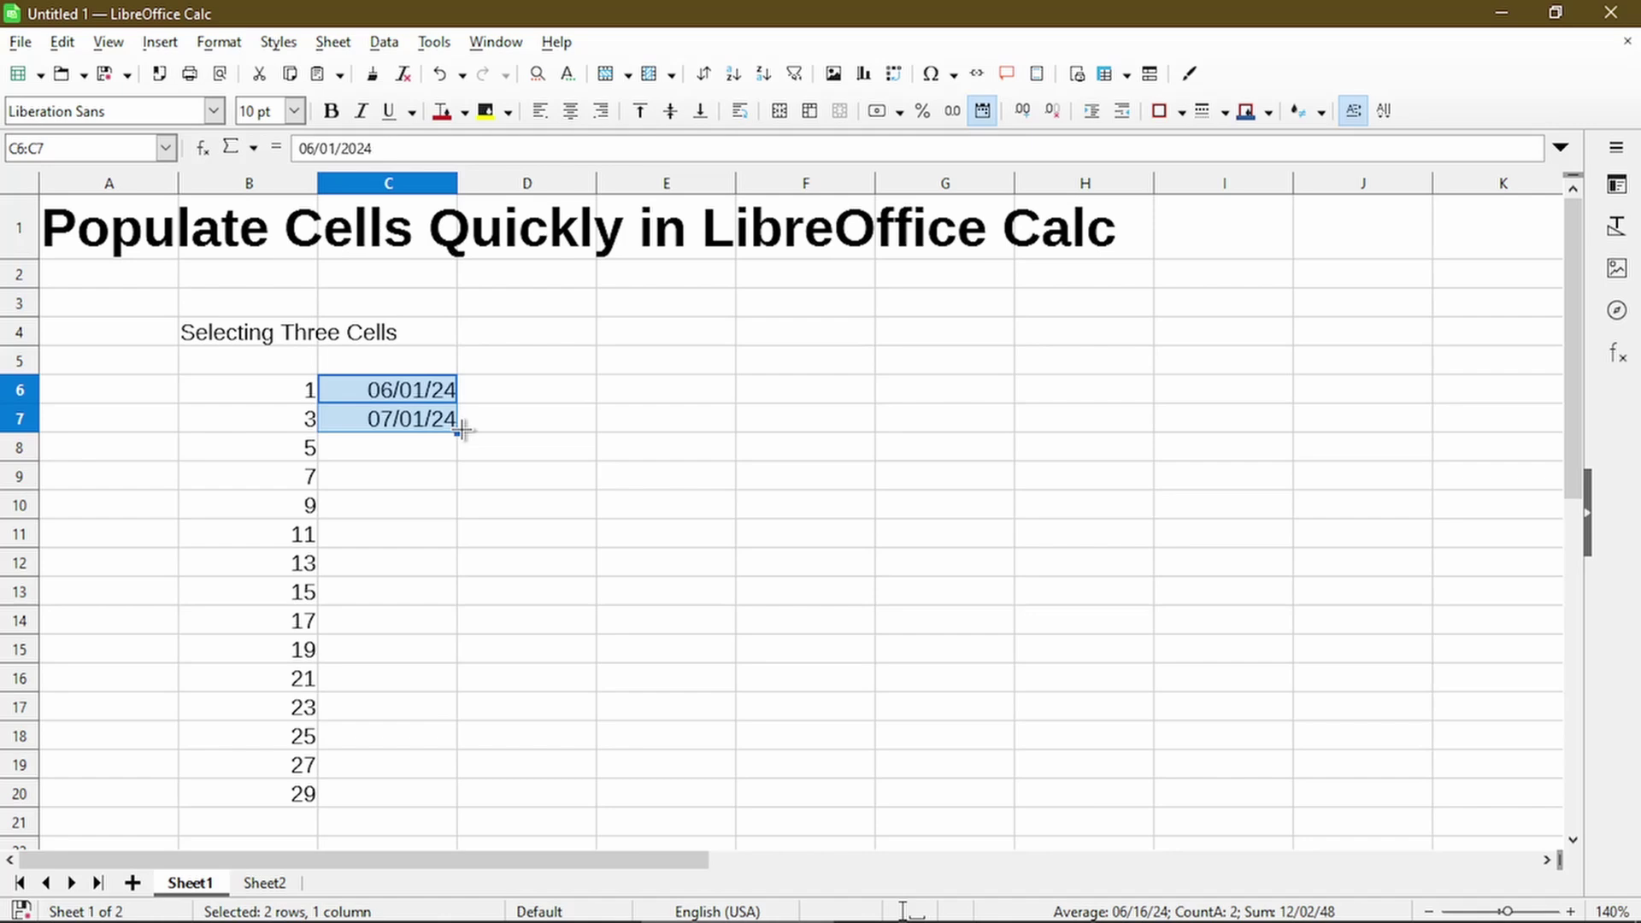
pyautogui.doubleClick(462, 430)
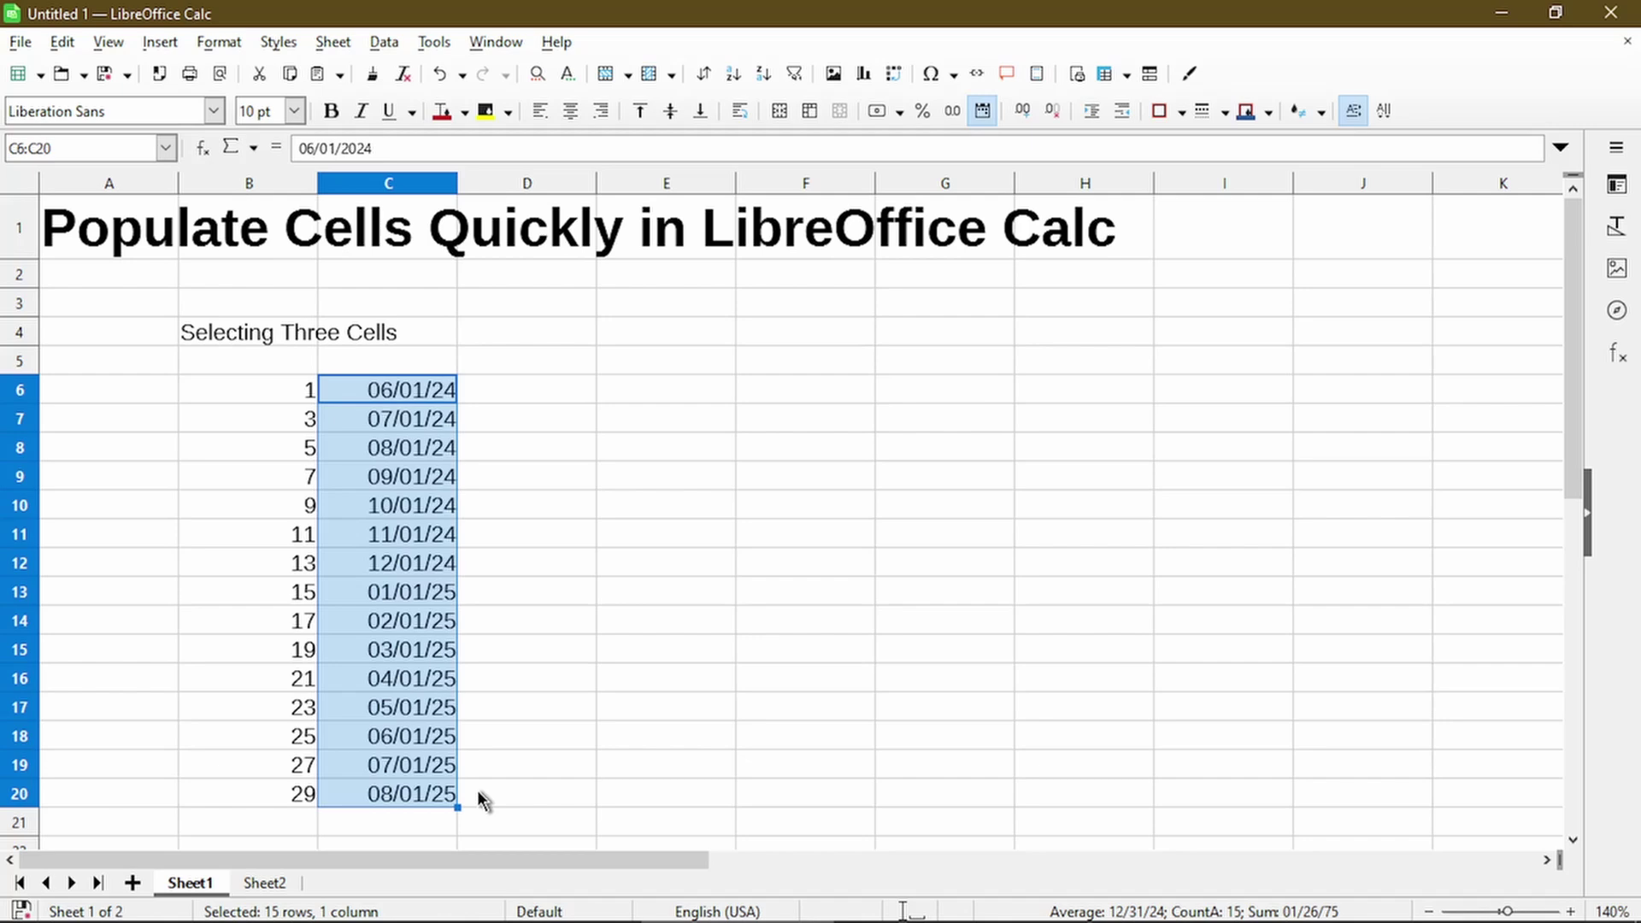
# Type 2 in E6 and 4 in E7 and select the pair as seed values
pyautogui.click(666, 395)
pyautogui.write('2')
pyautogui.press('Return')
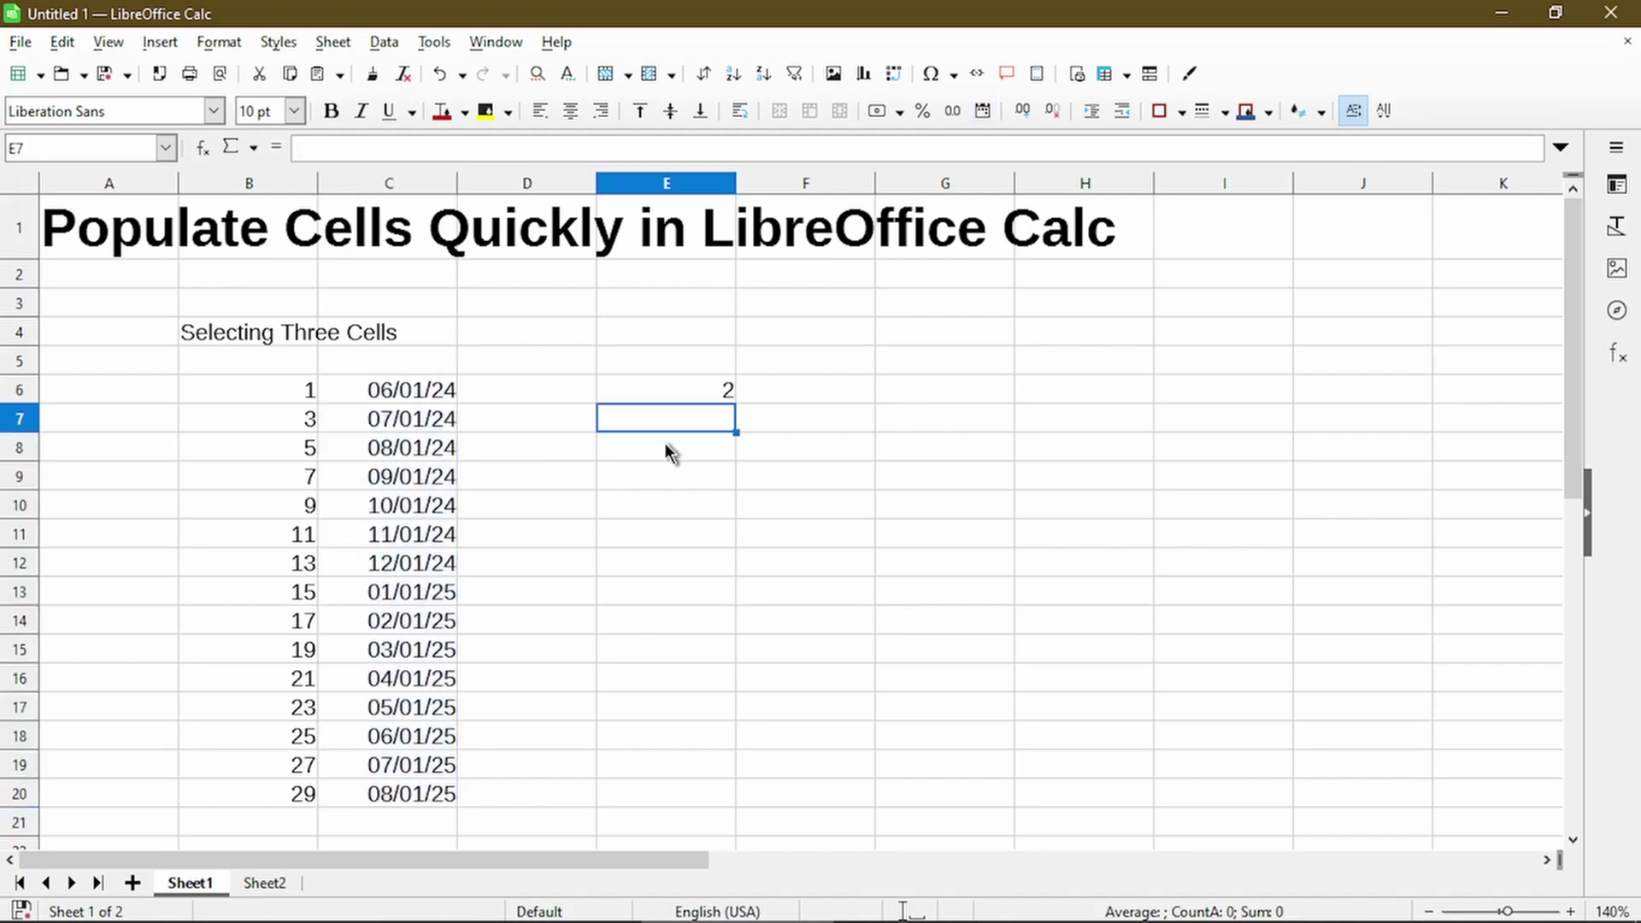
pyautogui.write('4')
pyautogui.press('Return')
pyautogui.moveTo(683, 395); pyautogui.dragTo(691, 417)
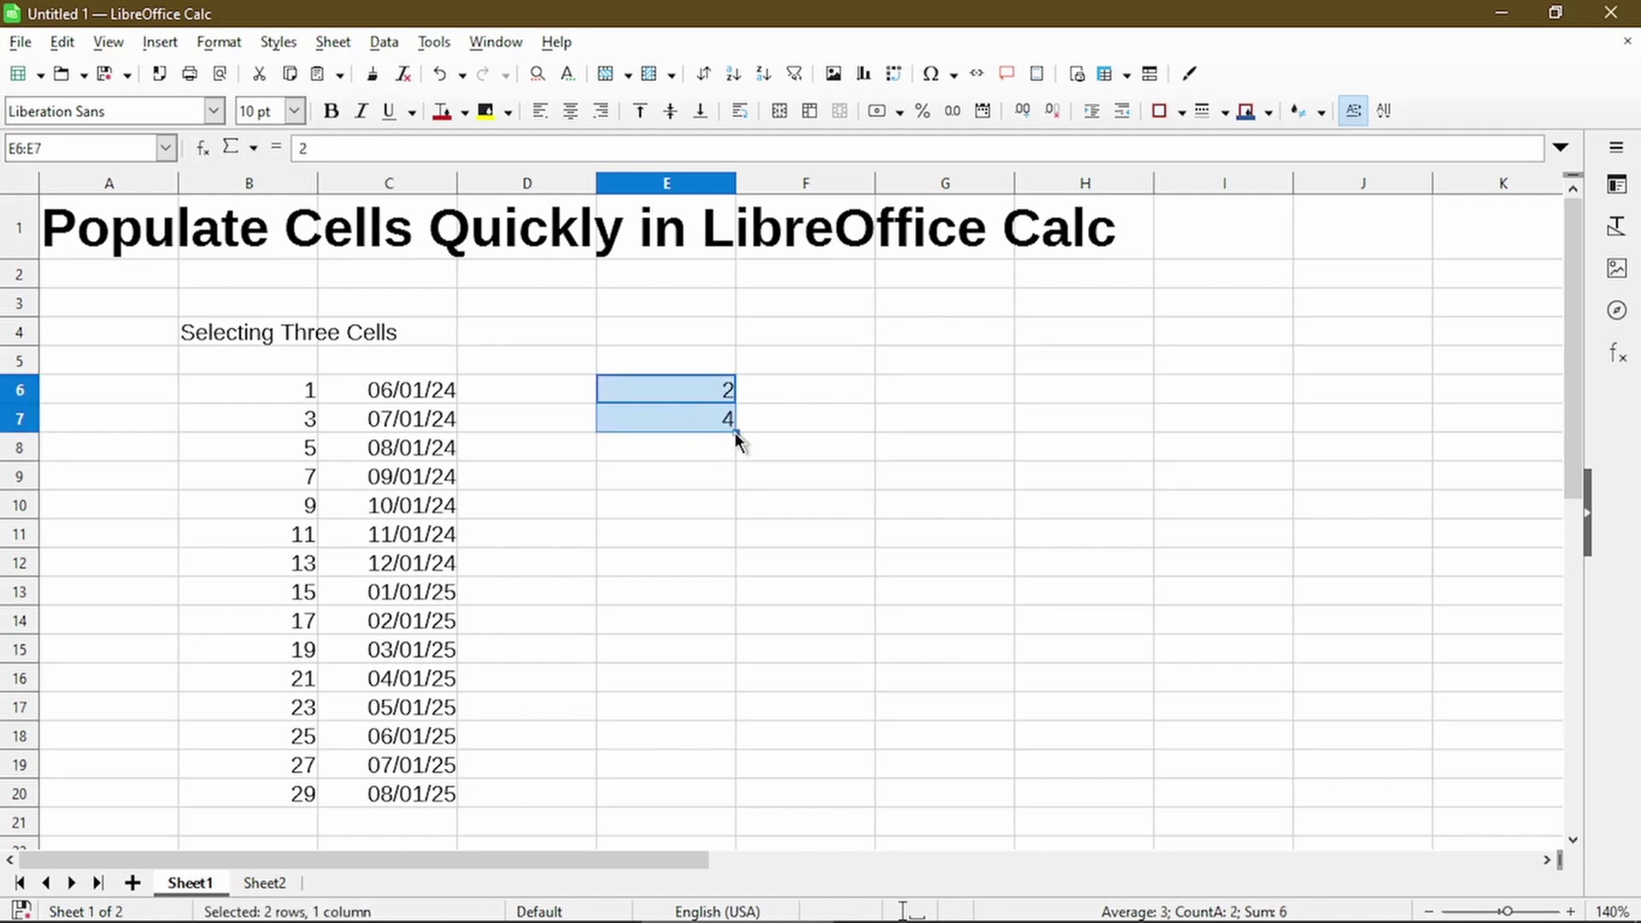
pyautogui.click(782, 397)
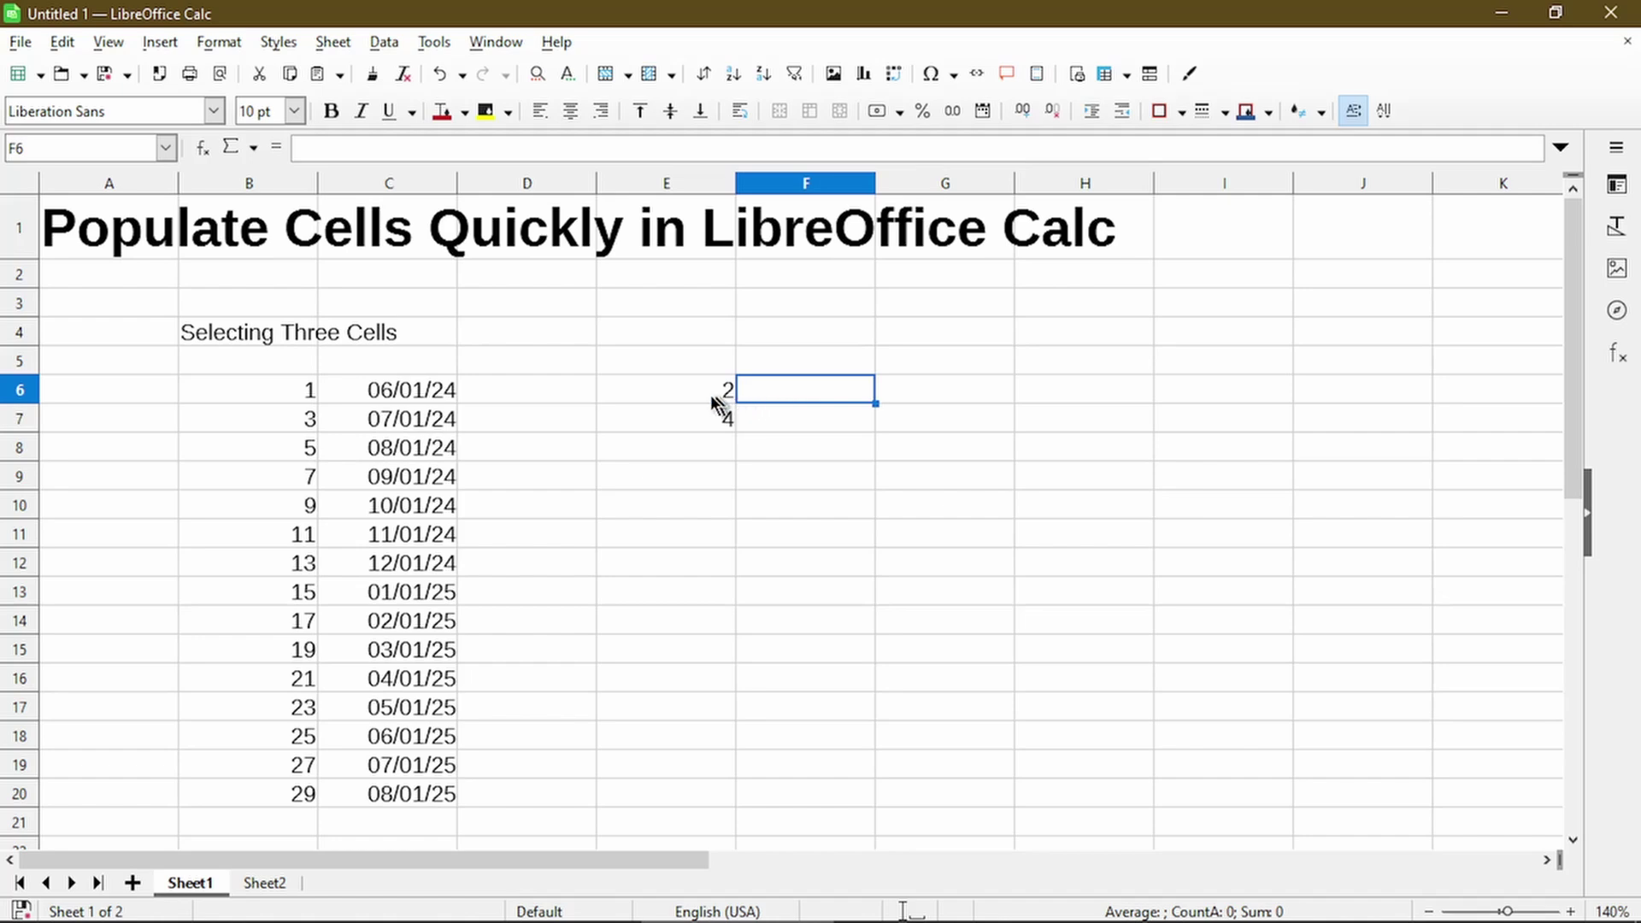
# Clear the misplaced column E values, then seed D6:D7 with 2, 4 and E6:E7 with 6/15/24, 7/15/24
pyautogui.moveTo(714, 400); pyautogui.dragTo(699, 440)
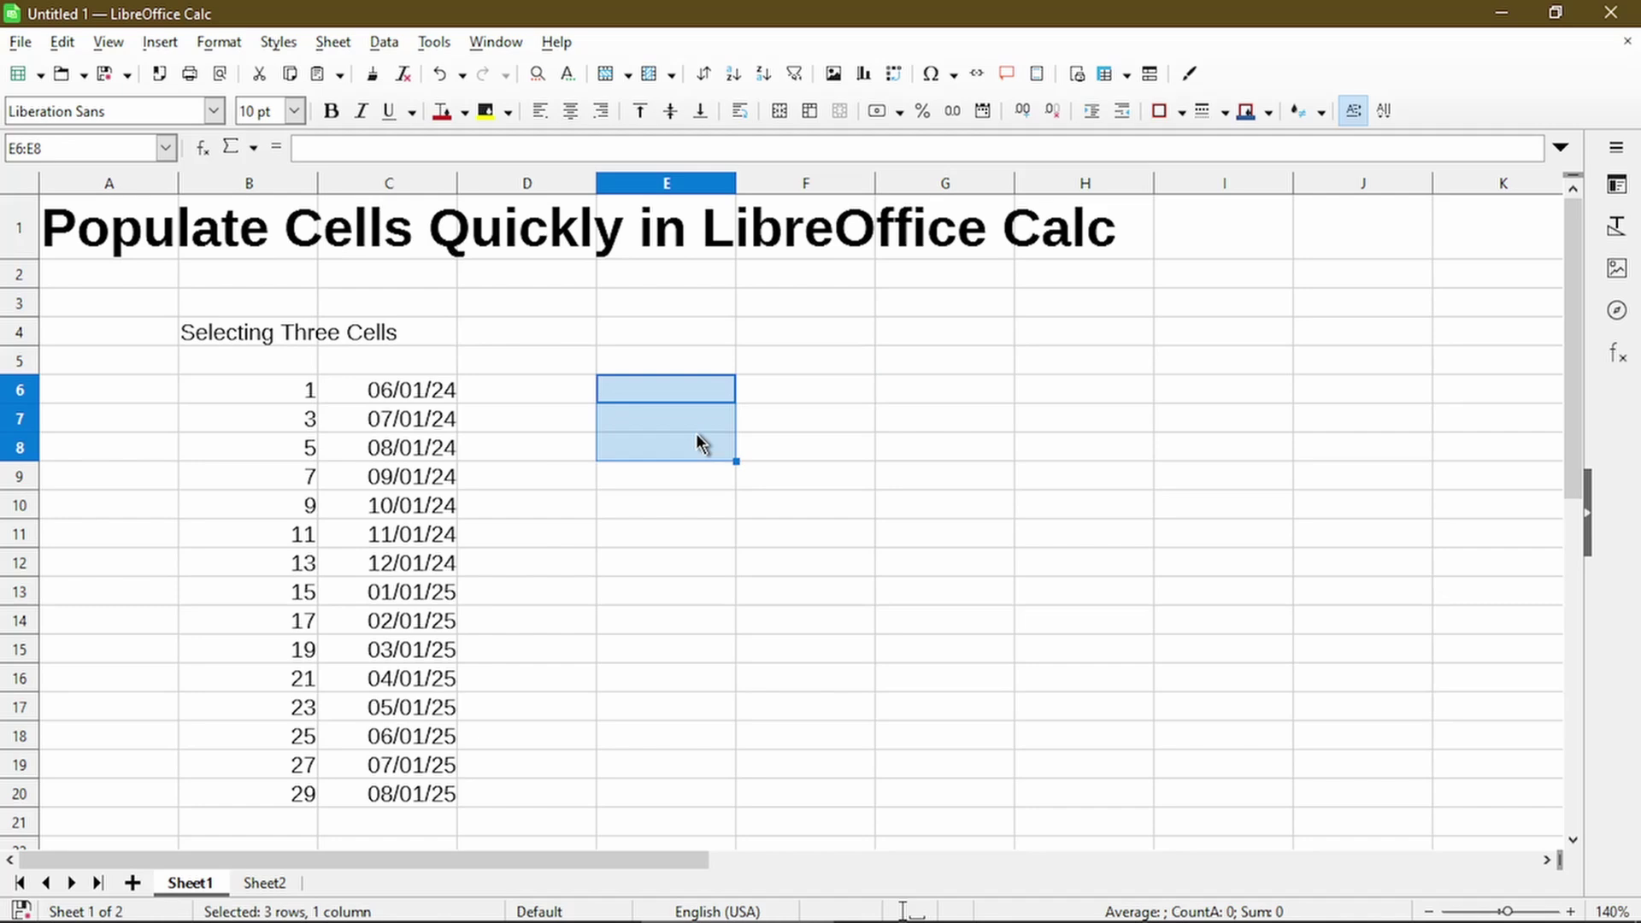
pyautogui.click(567, 398)
pyautogui.write('2')
pyautogui.press('Return')
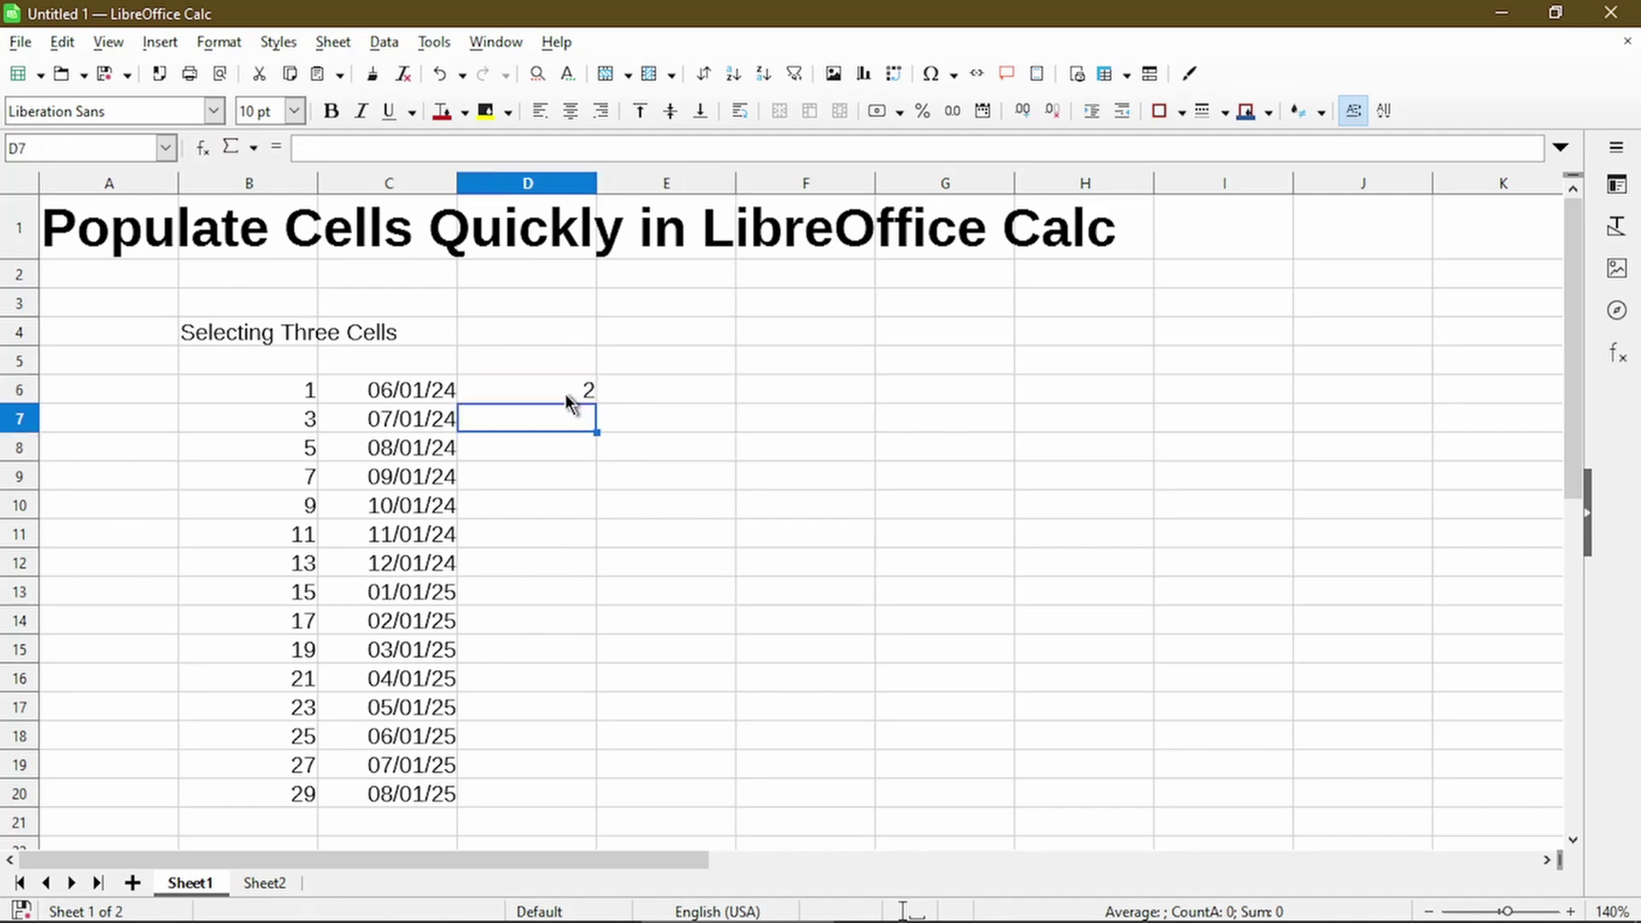
pyautogui.write('4')
pyautogui.press('Return')
pyautogui.click(650, 396)
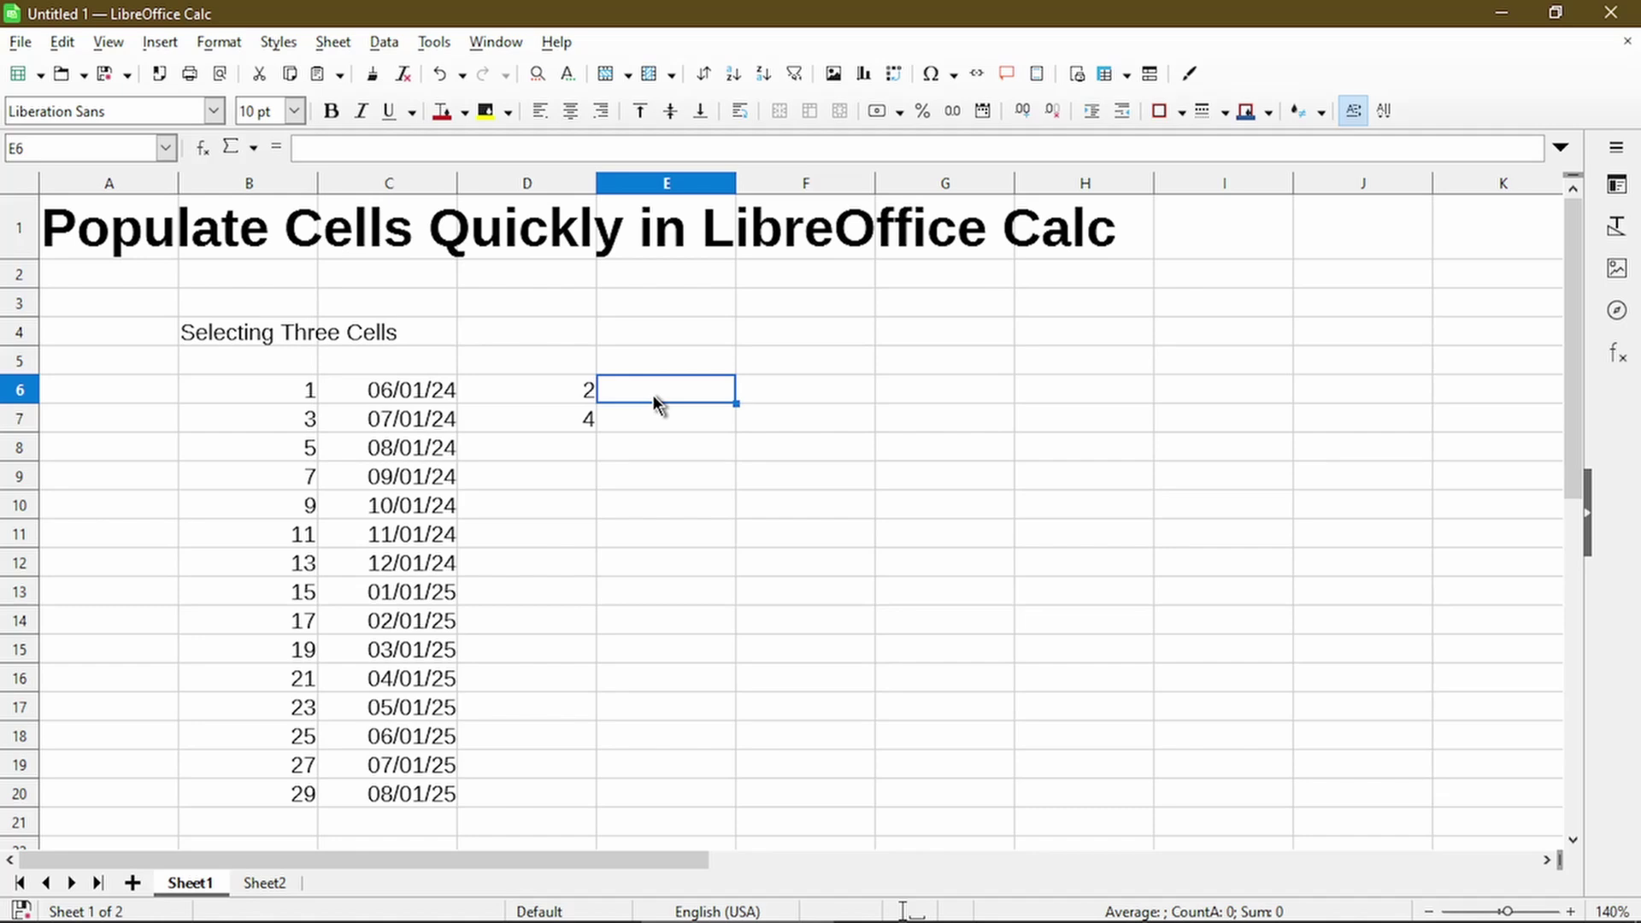
pyautogui.write('6/15/24')
pyautogui.press('Return')
pyautogui.write('7/15/24')
pyautogui.press('Return')
# Seed F with 10, 20 and G with 100, 99, then fill D6:G7 down to row 20
pyautogui.click(753, 391)
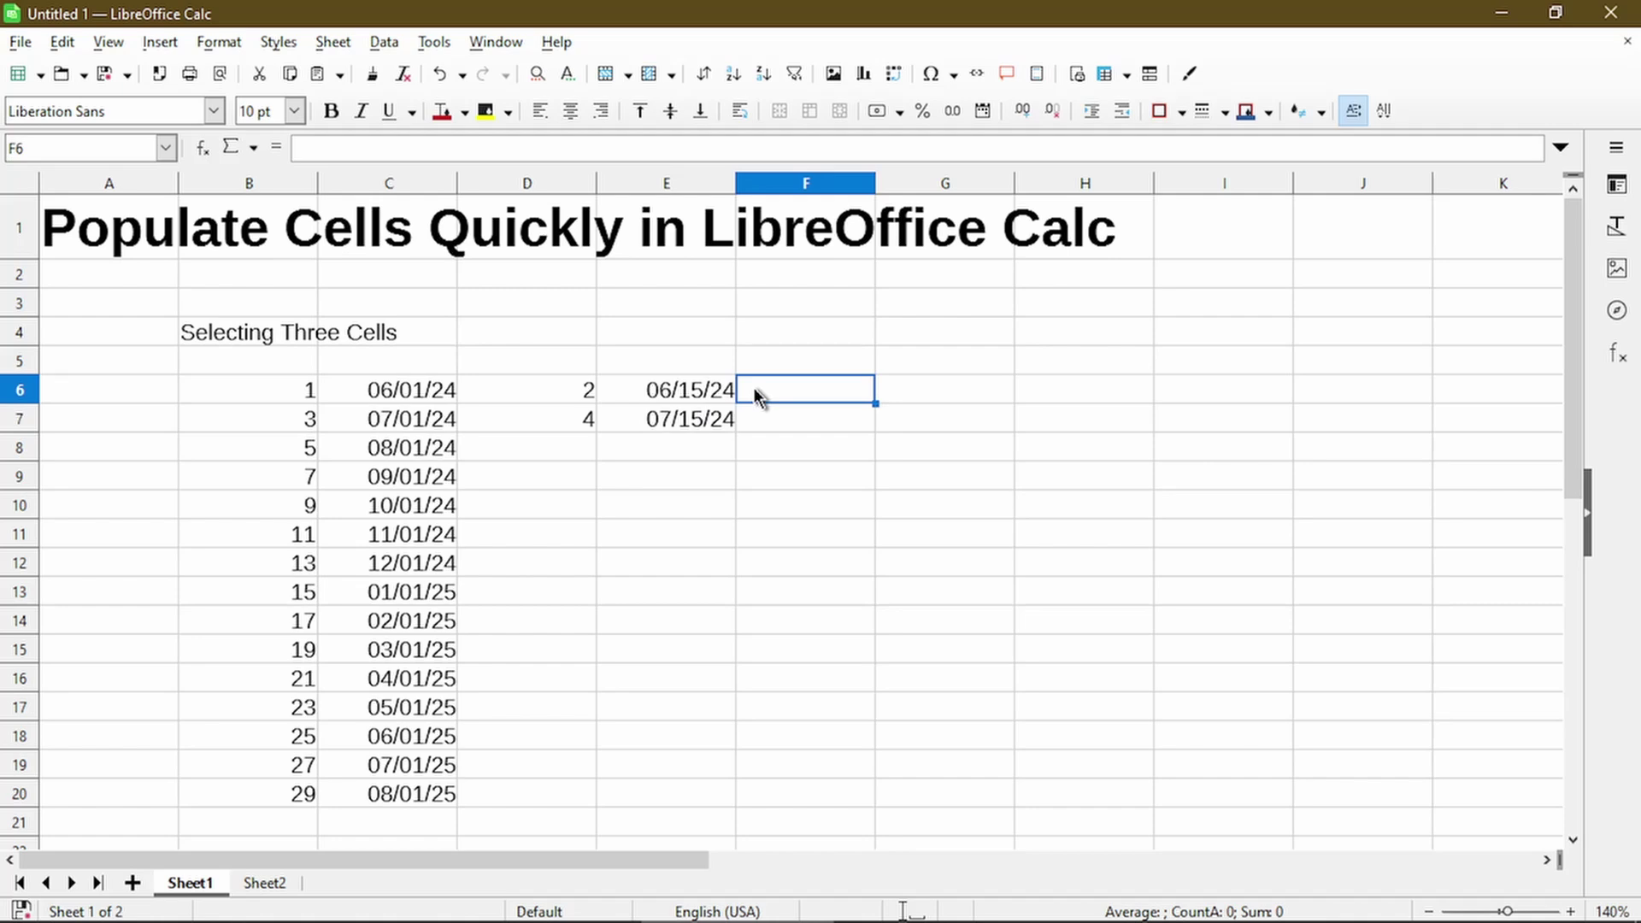
pyautogui.write('10')
pyautogui.press('Return')
pyautogui.write('20')
pyautogui.press('Return')
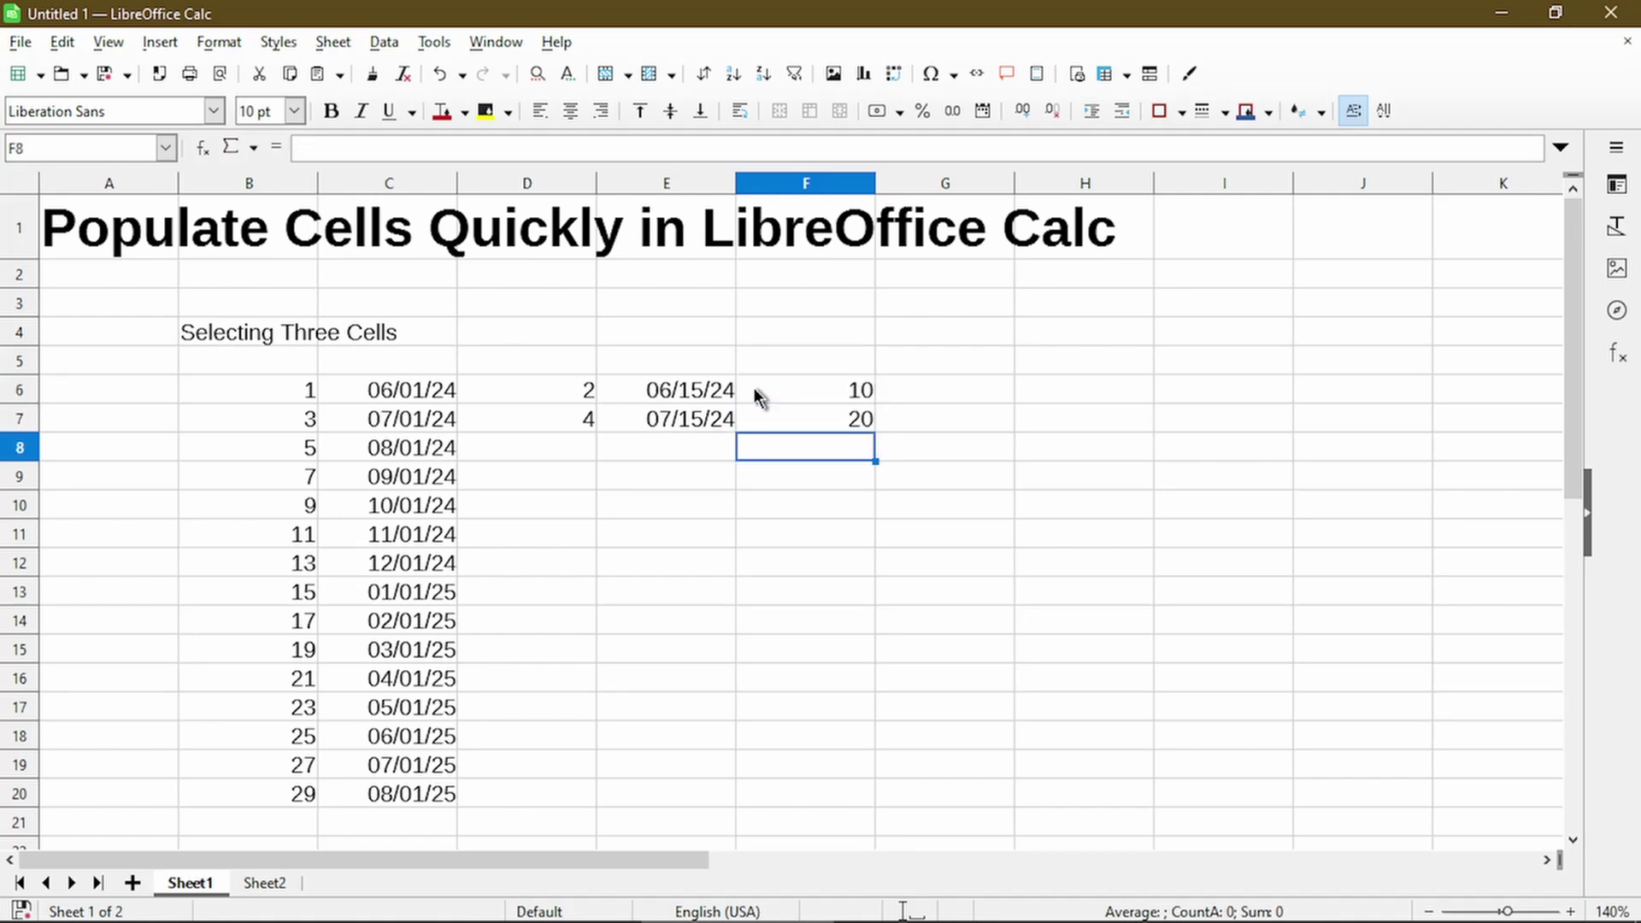
pyautogui.click(930, 385)
pyautogui.write('100')
pyautogui.press('Return')
pyautogui.write('99')
pyautogui.press('Return')
pyautogui.moveTo(564, 401); pyautogui.dragTo(923, 423)
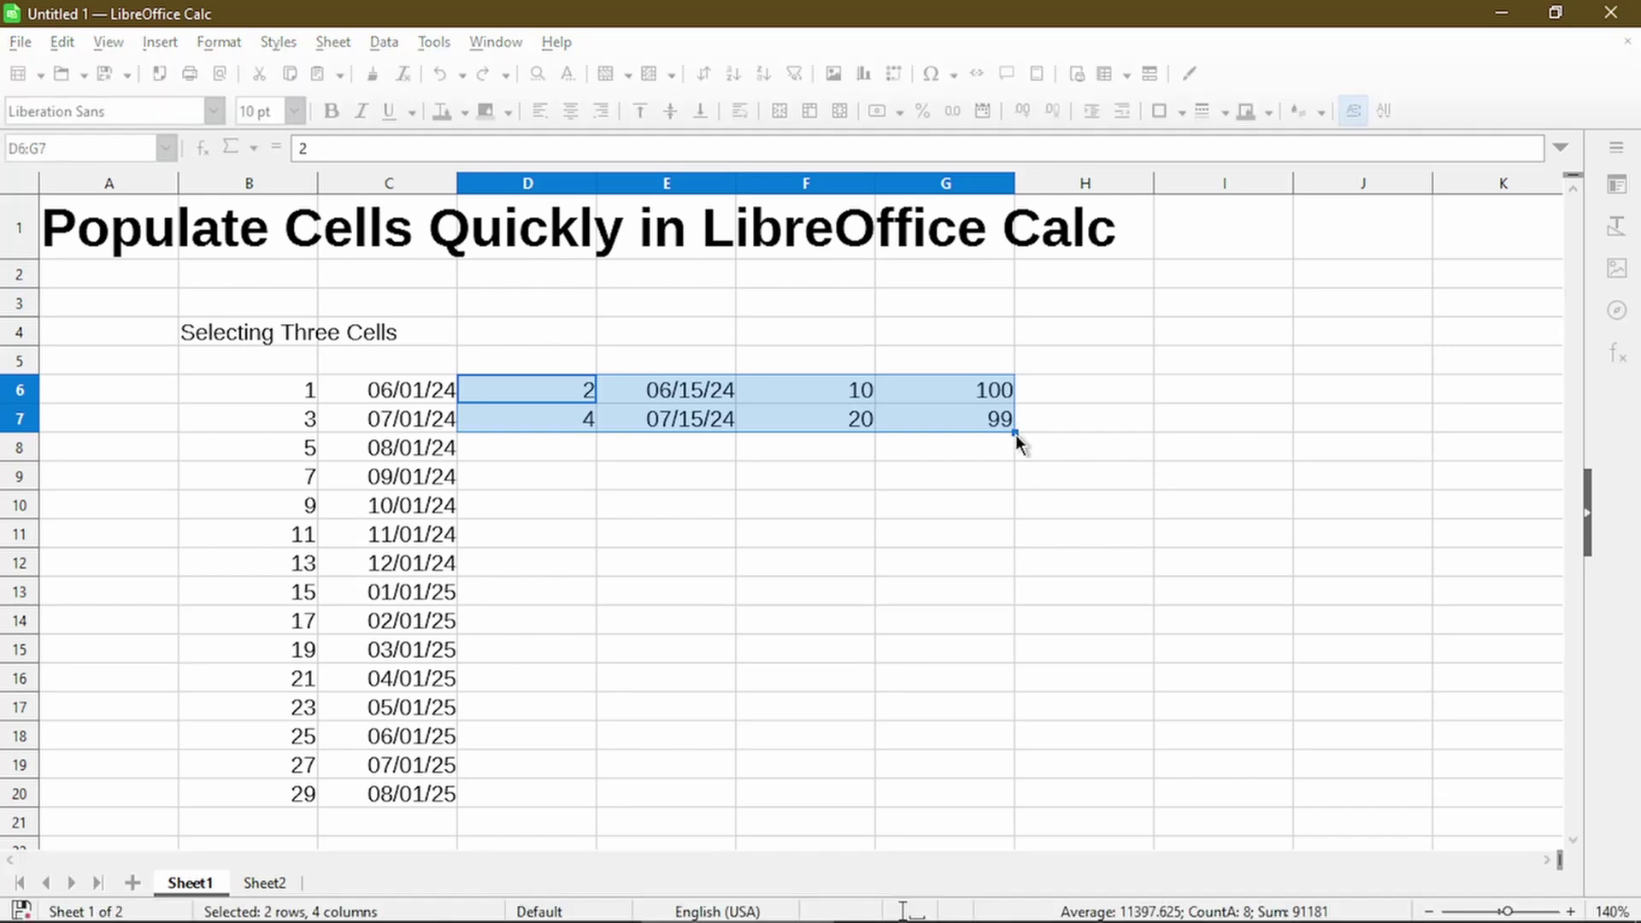
pyautogui.doubleClick(1016, 434)
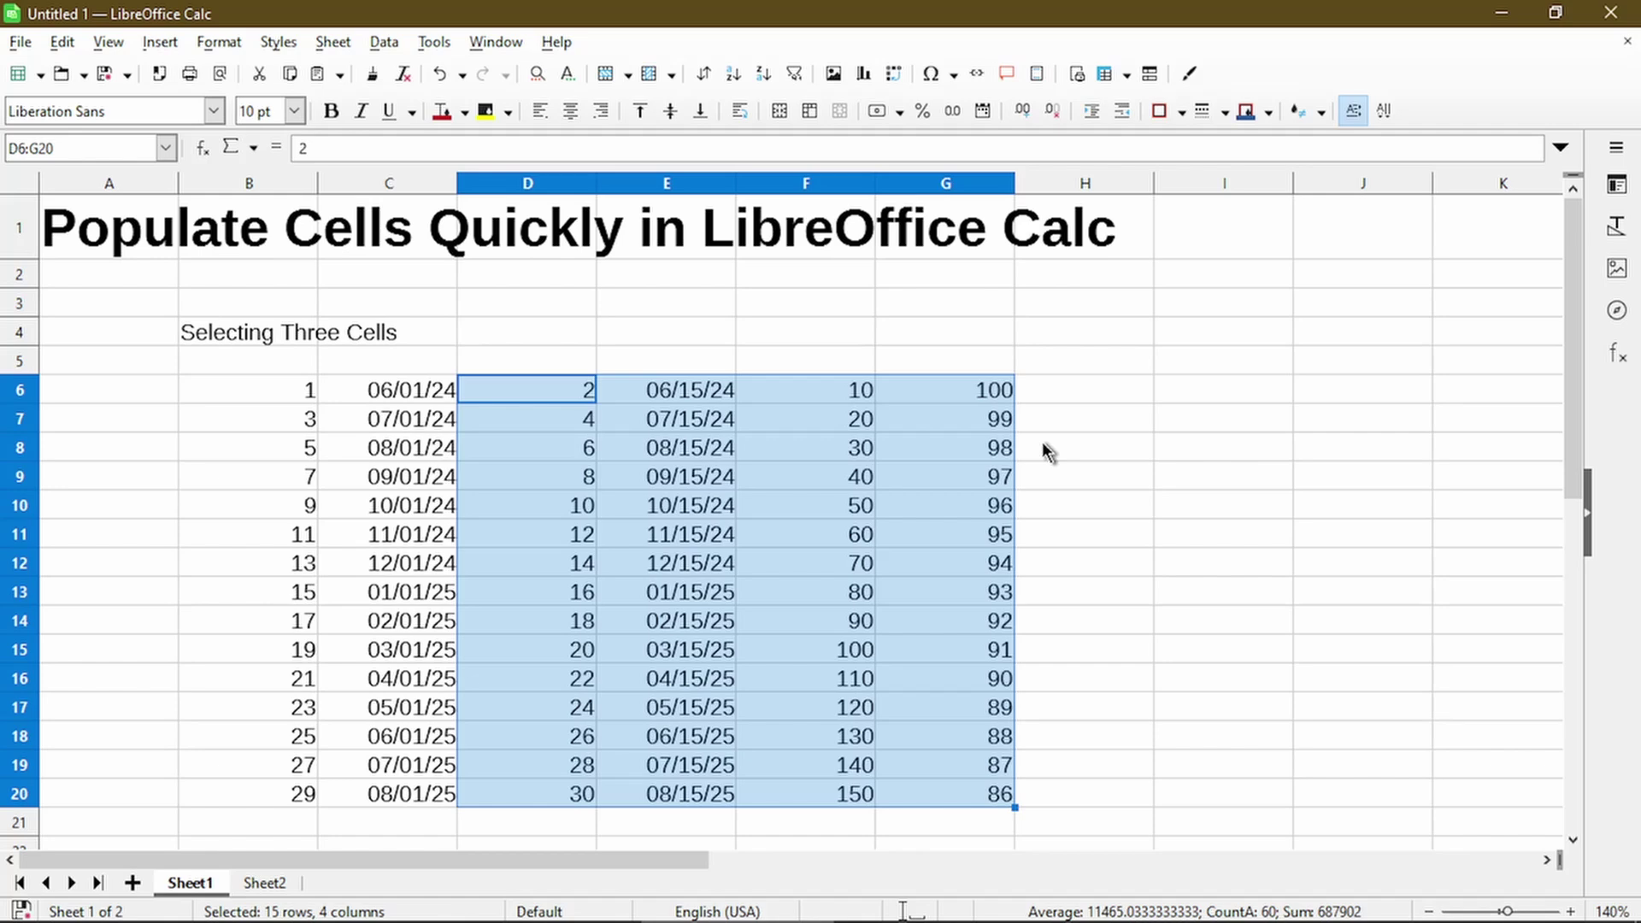
pyautogui.click(1057, 802)
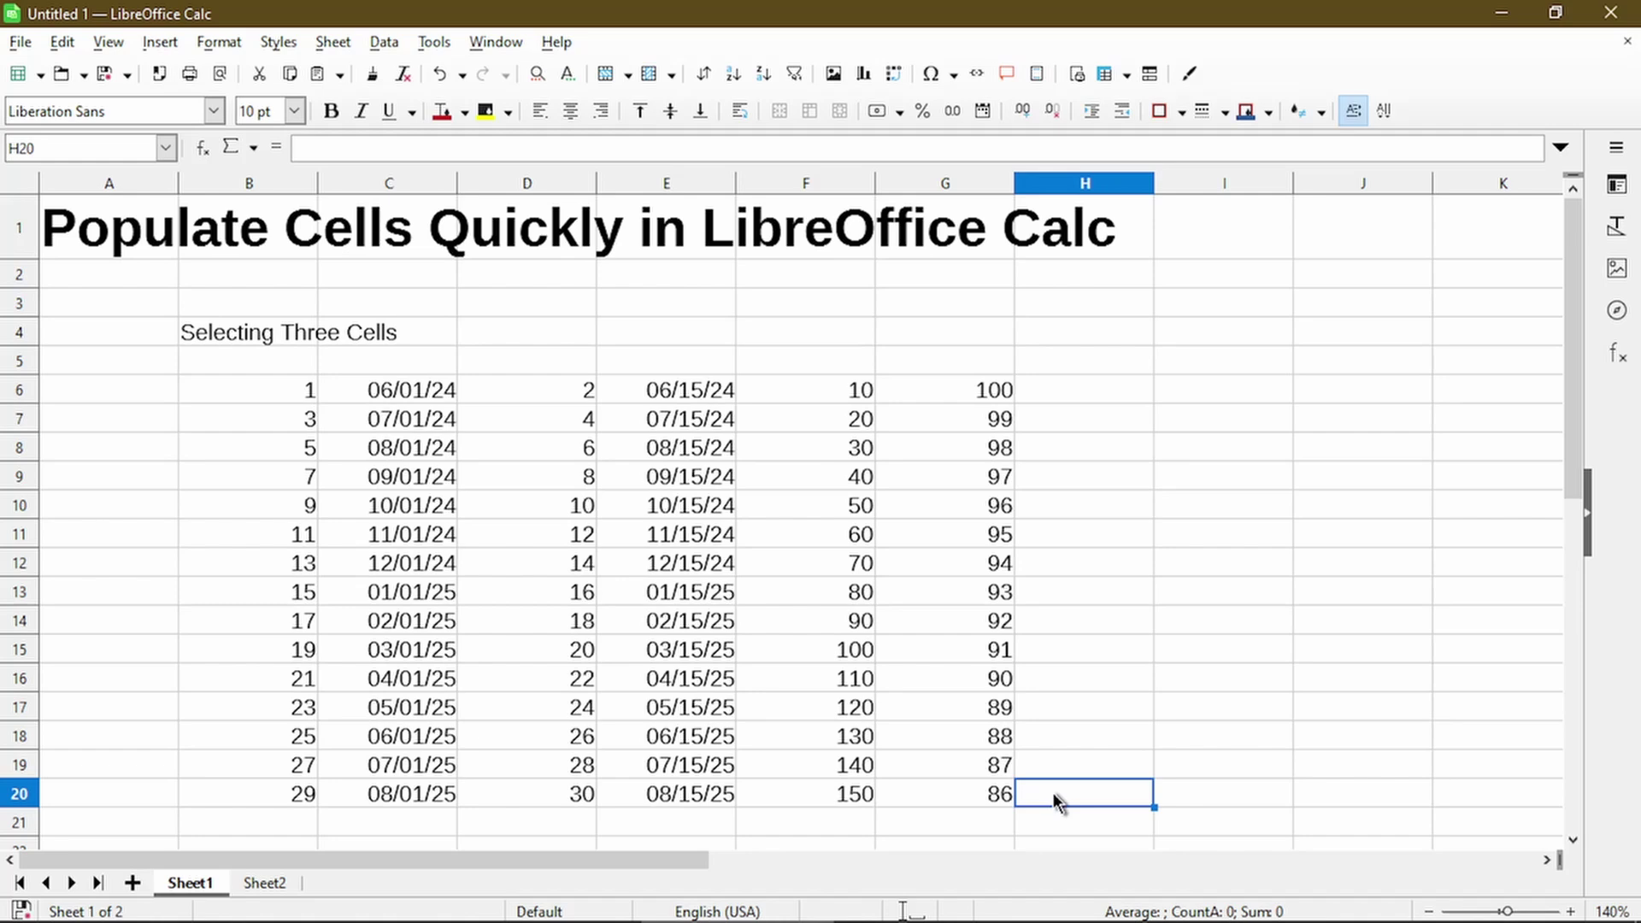
# Enter January in I6 via AutoInput and fill month names down to March in I20
pyautogui.click(1184, 390)
pyautogui.write('Jan')
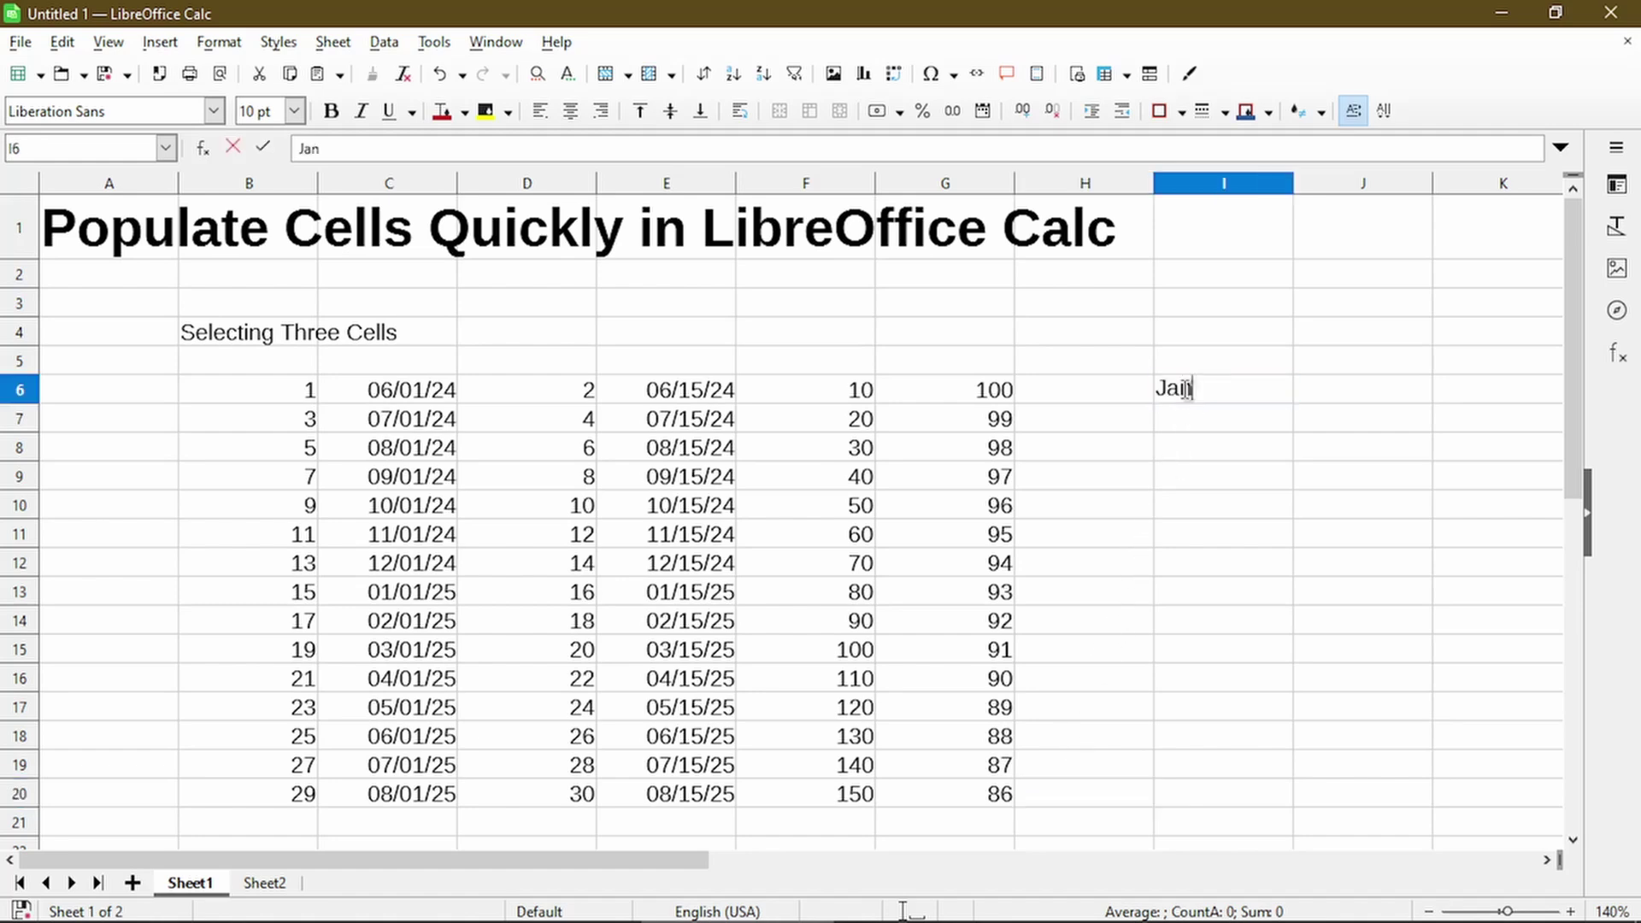
pyautogui.press('Return')
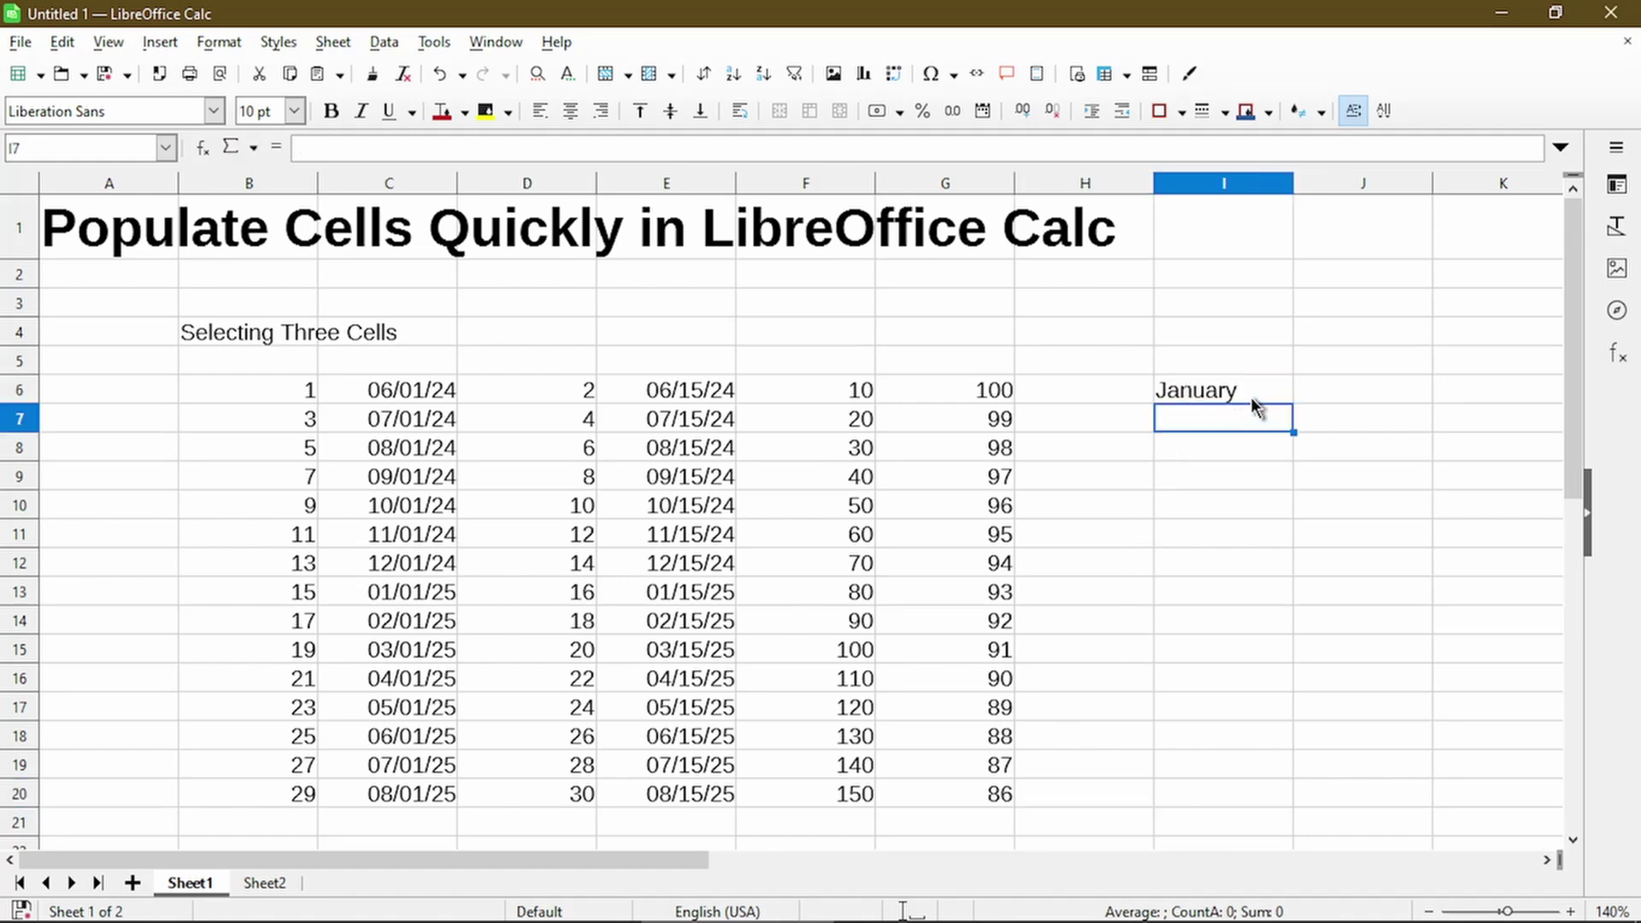
pyautogui.click(1257, 394)
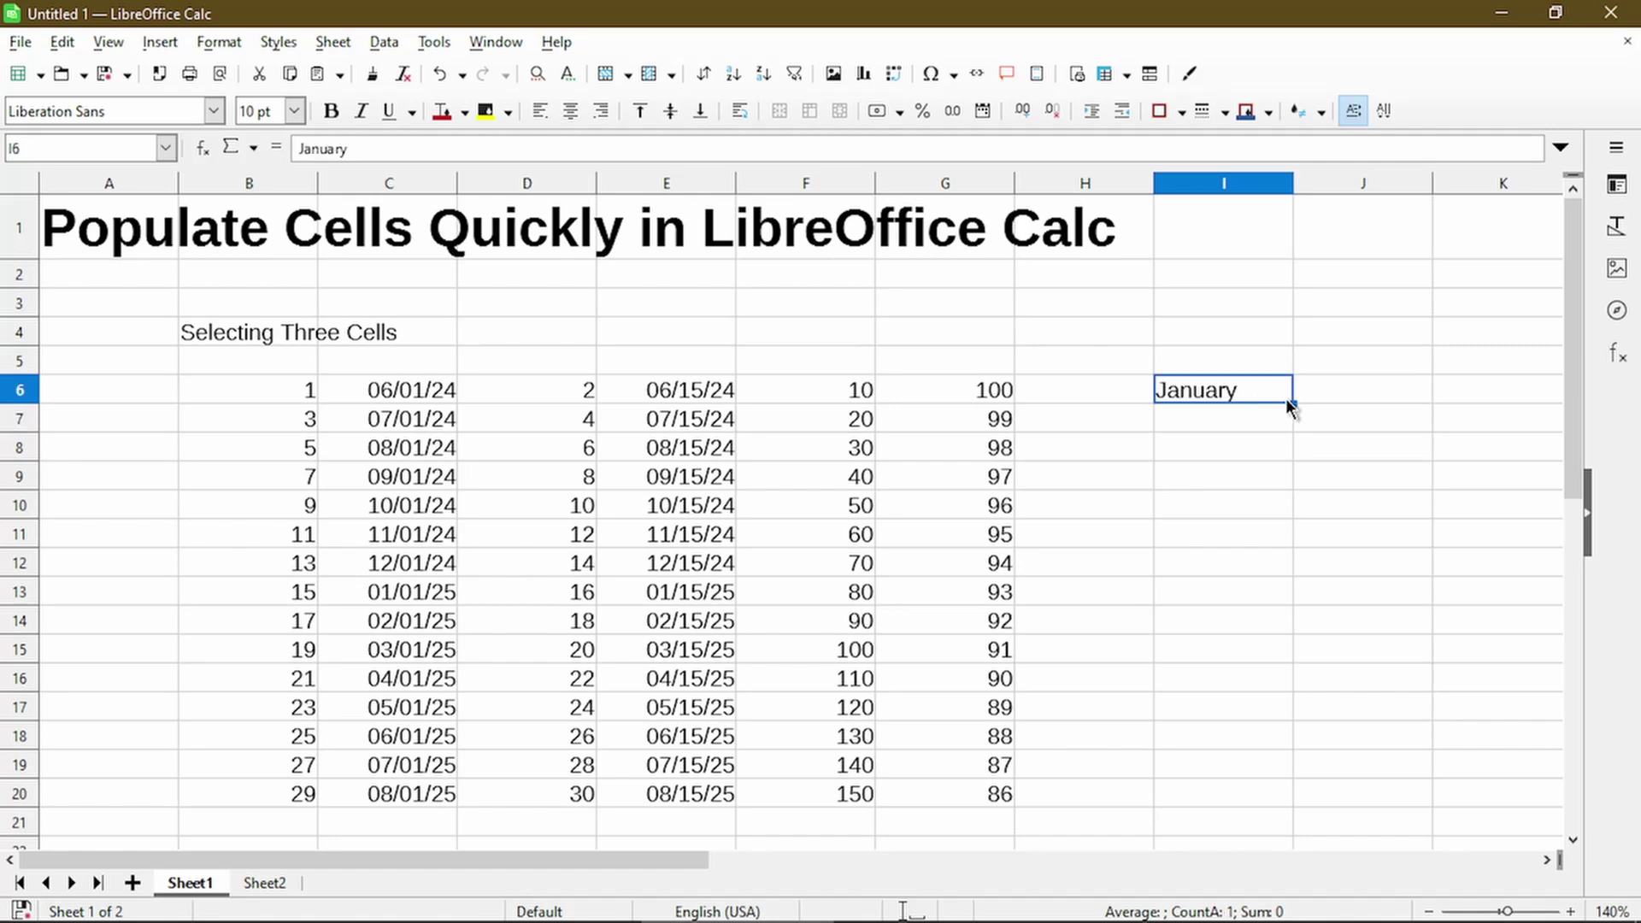
pyautogui.moveTo(1294, 400); pyautogui.dragTo(1295, 807)
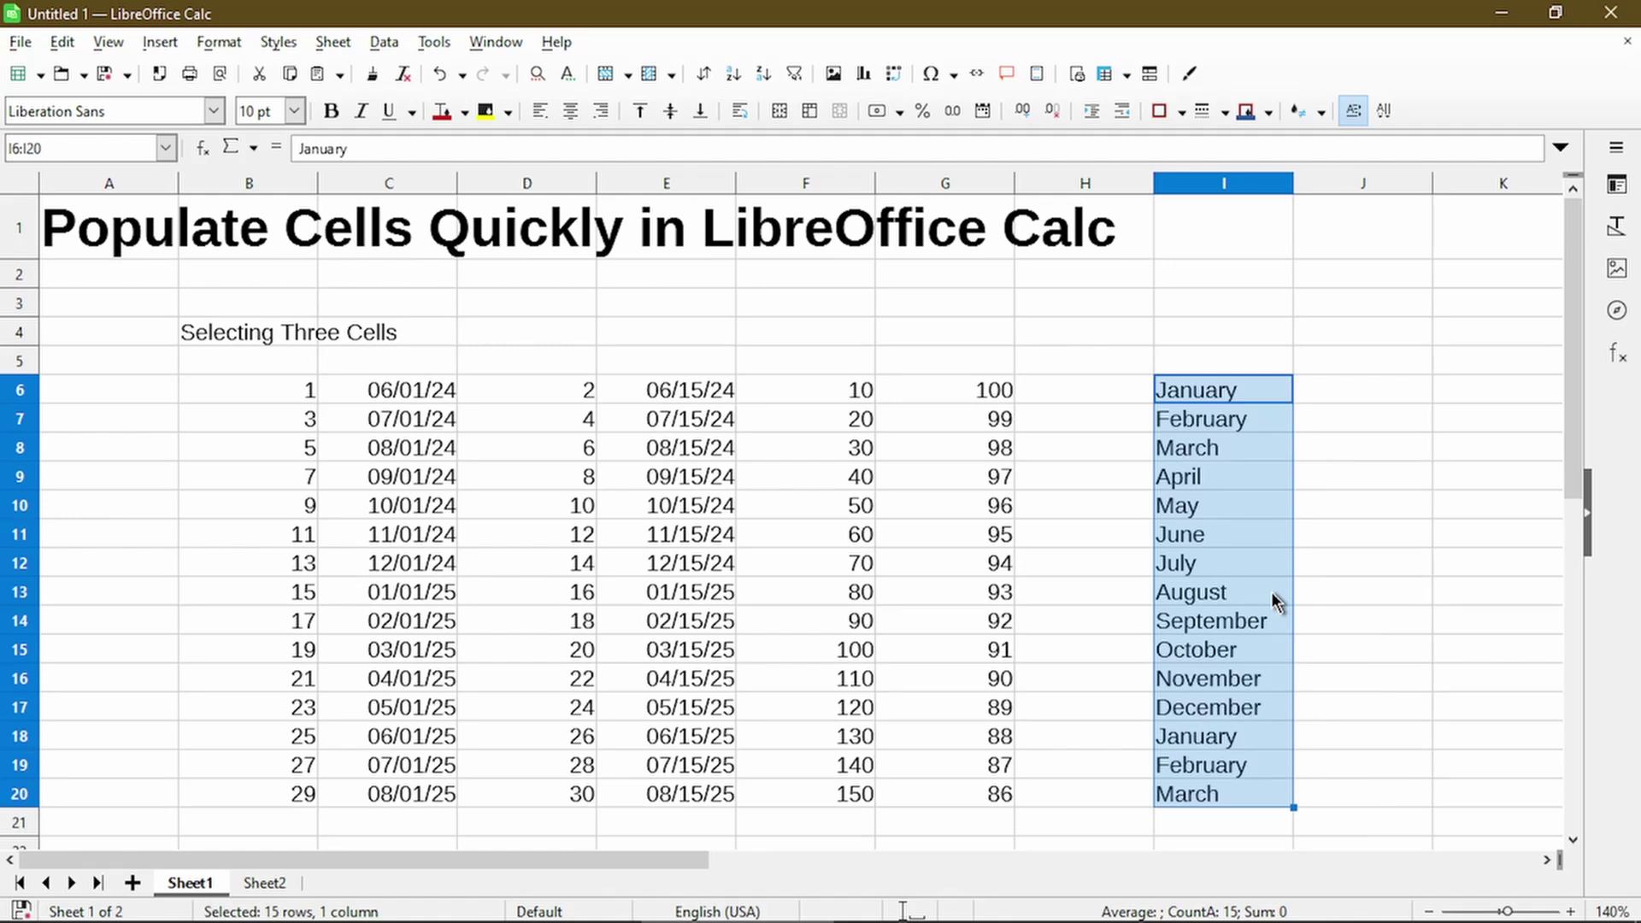
pyautogui.click(1316, 605)
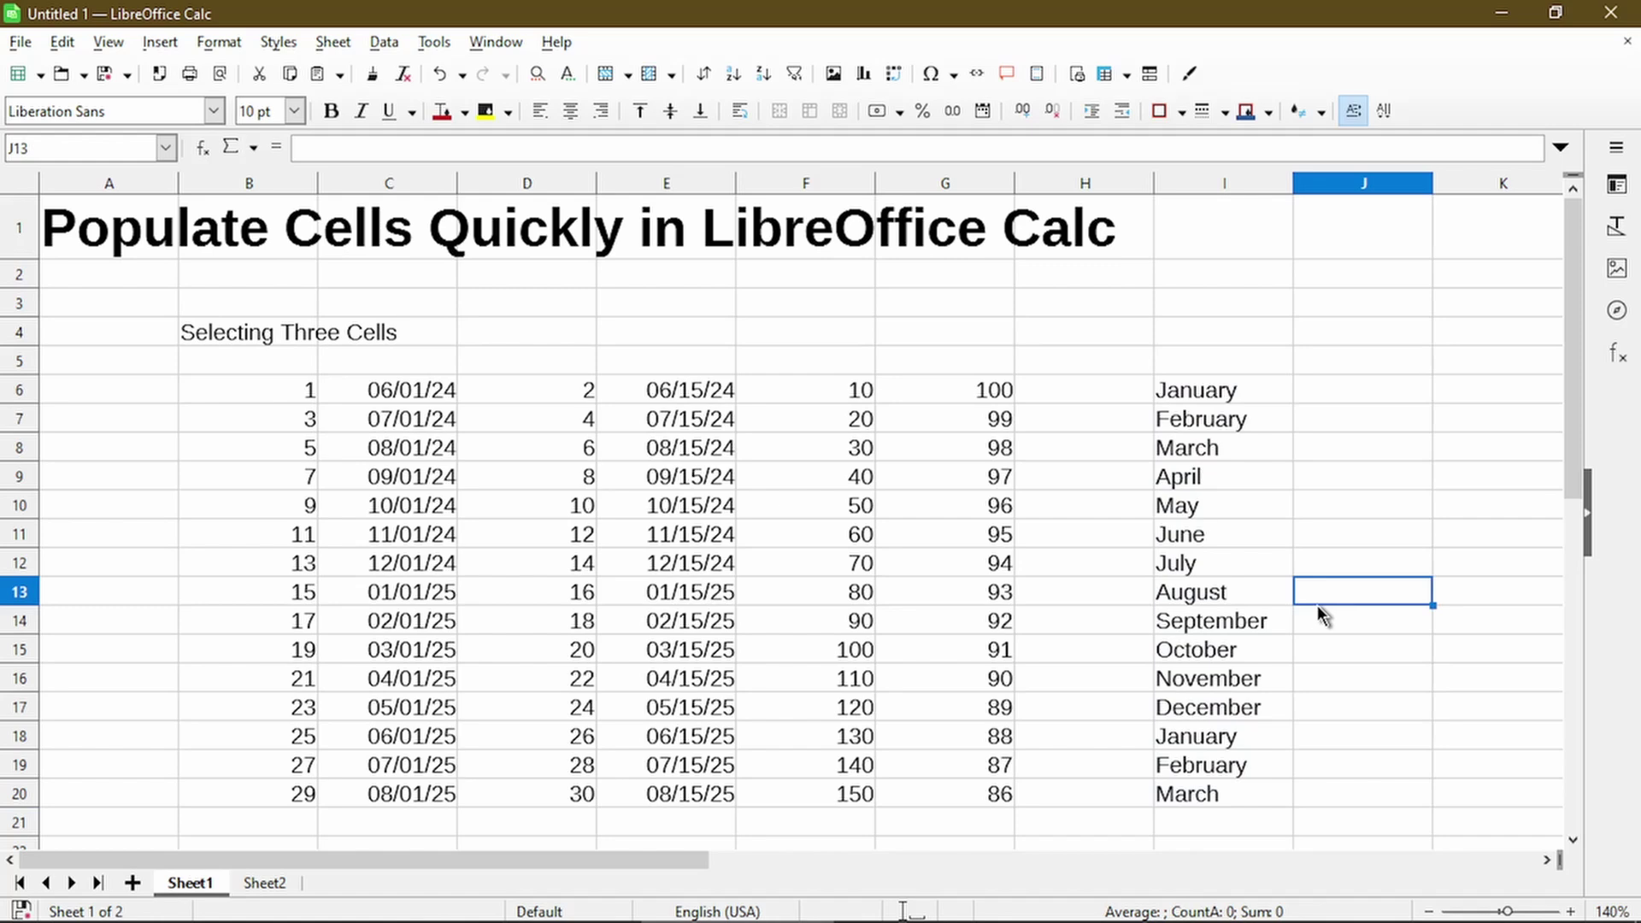